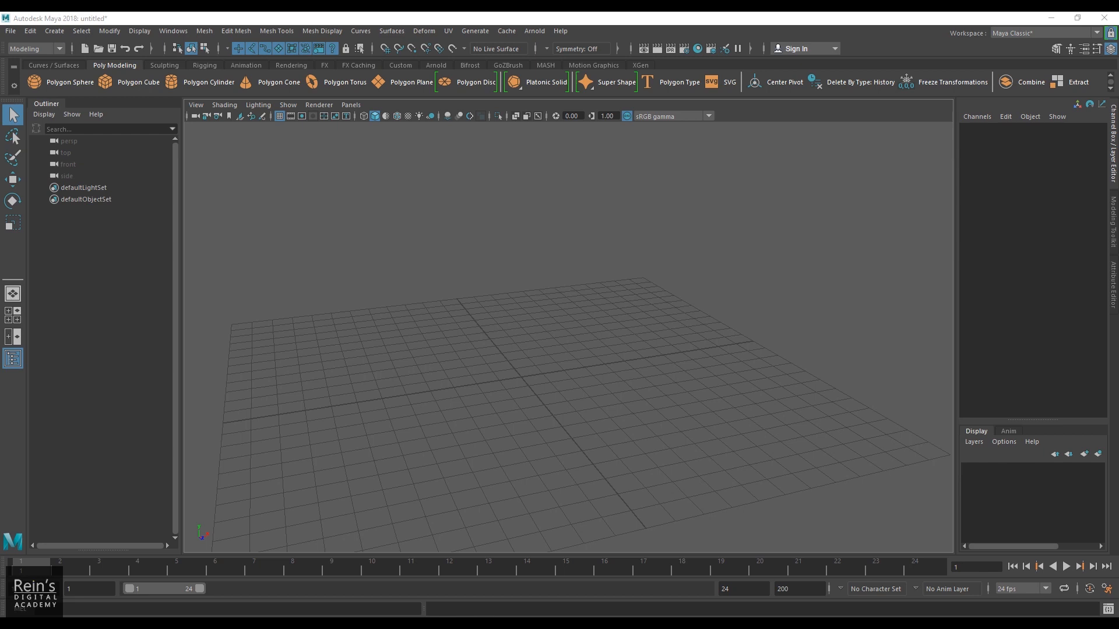
- Create a polygon sphere at the grid origin and keep it selected
click(568, 373)
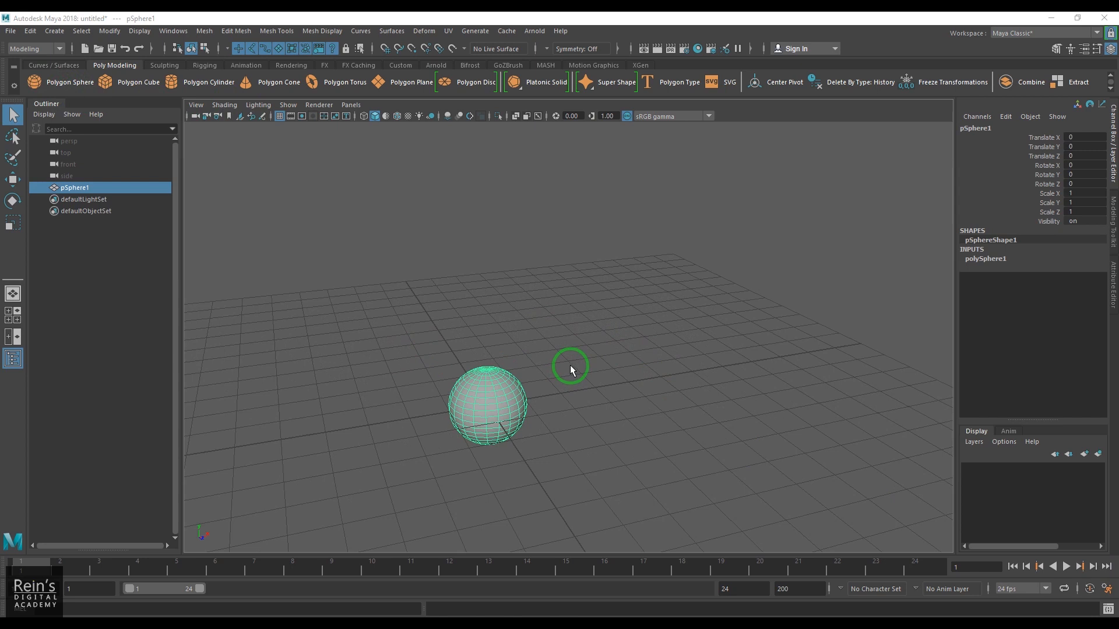
alt+drag(551, 366, 641, 398)
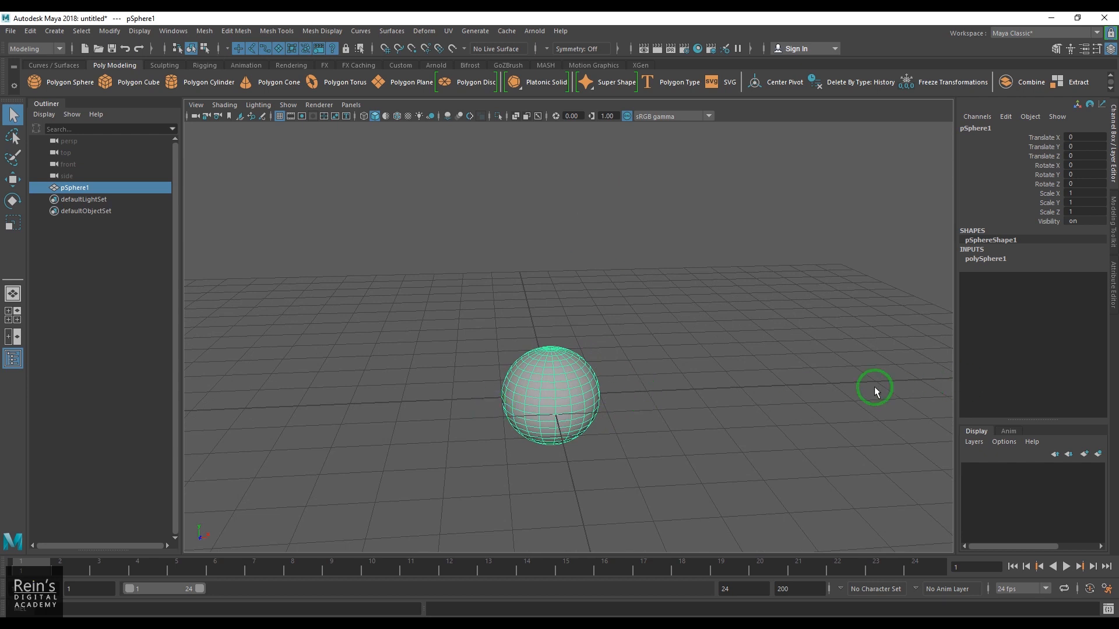
click(608, 429)
key(ctrl+z)
- Open Hypergraph: Connections for the sphere, enlarge its window and frame the node network beside the sphere
click(185, 33)
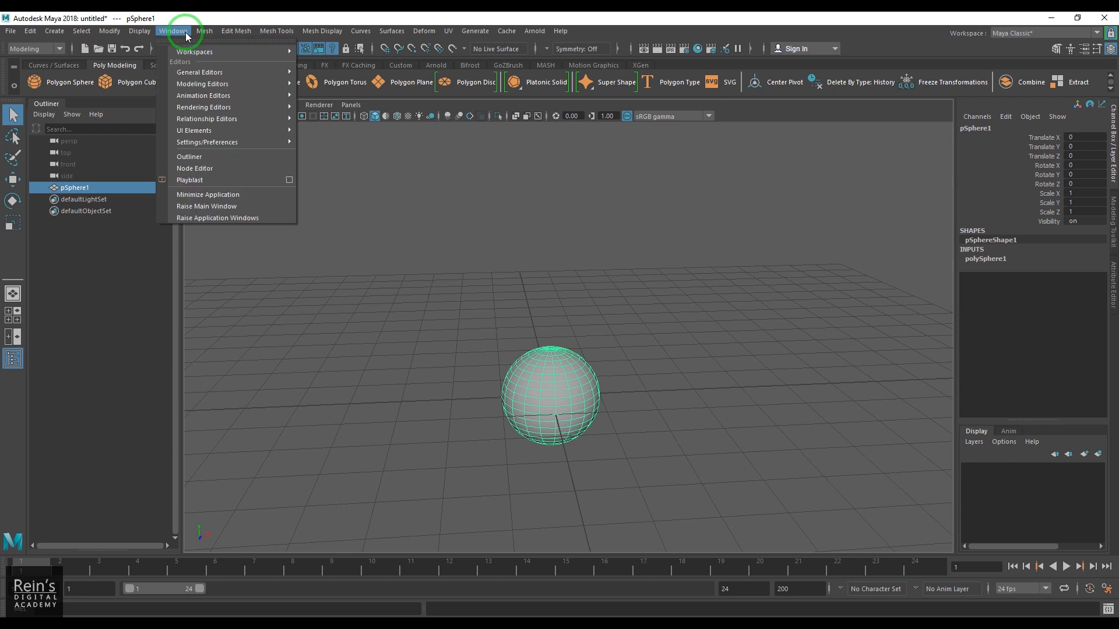
mouse_move(257, 71)
click(362, 82)
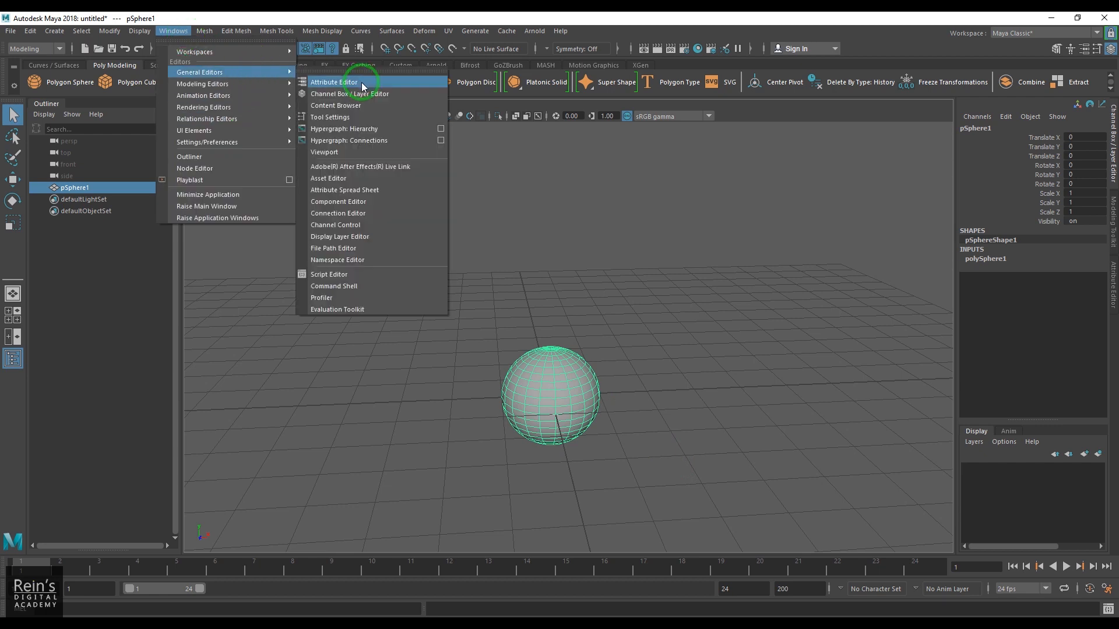
click(401, 141)
drag(326, 120, 692, 147)
drag(794, 349, 1027, 451)
alt+right_drag(799, 369, 899, 407)
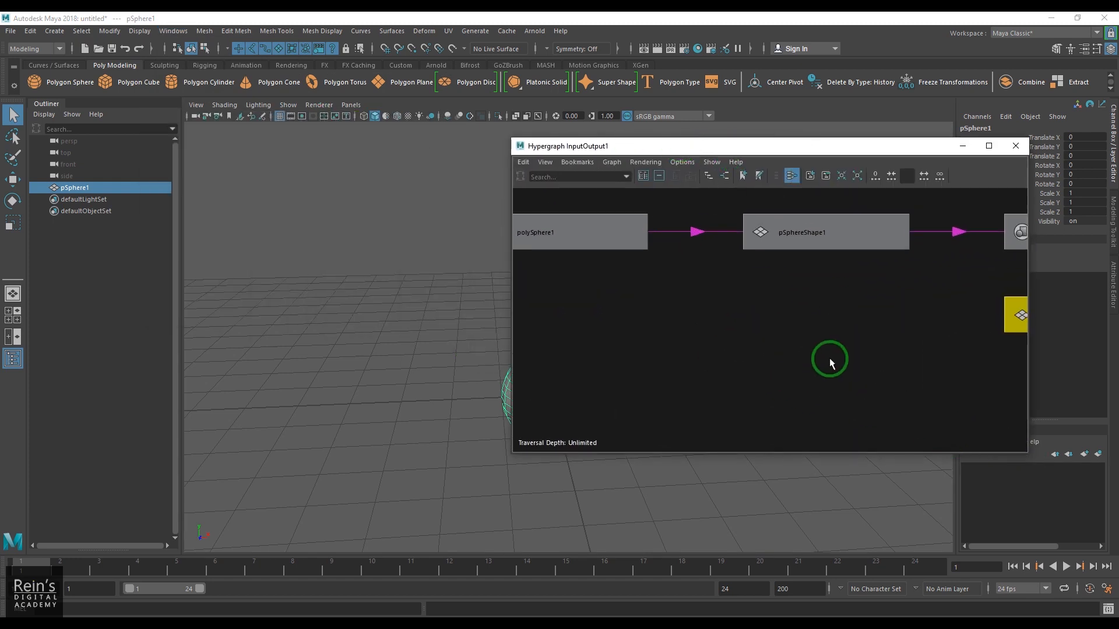
key(a)
mouse_move(732, 145)
mouse_down()
mouse_move(842, 137)
mouse_move(746, 139)
mouse_up()
alt+middle_drag(443, 405, 396, 383)
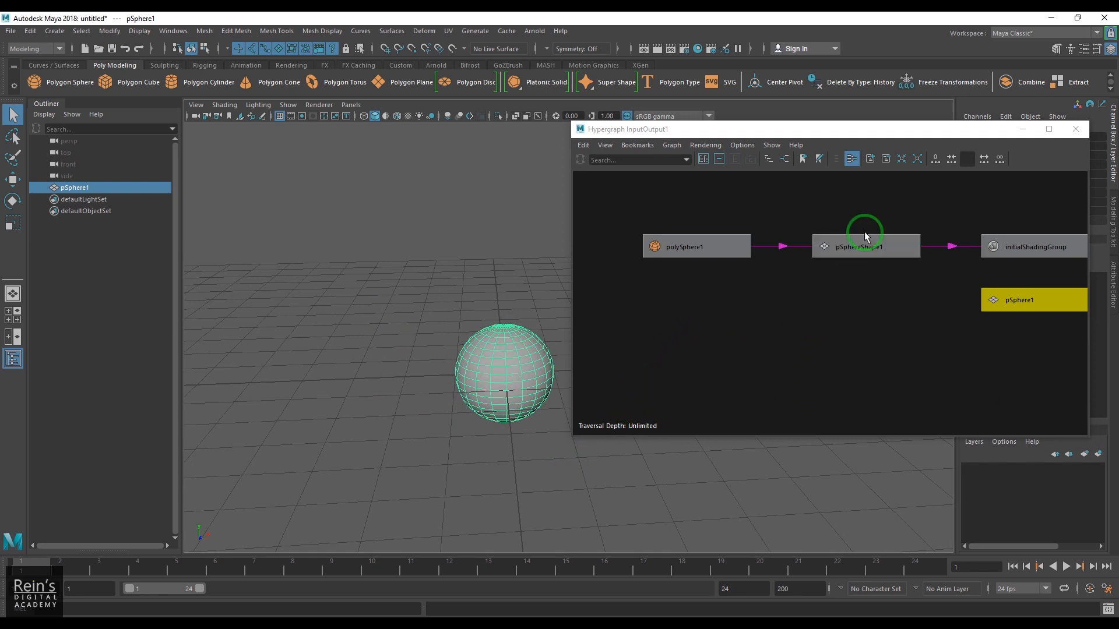
- Expand the sphere's polySphere1 input and try adjusting its Radius, then reselect the sphere
drag(851, 134, 748, 418)
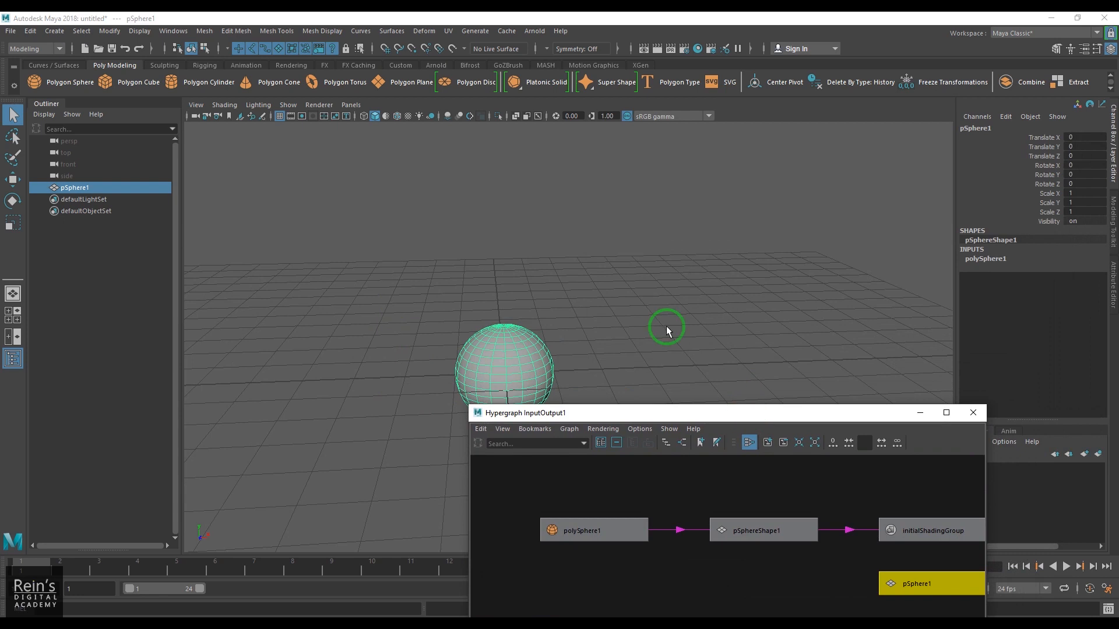
click(54, 31)
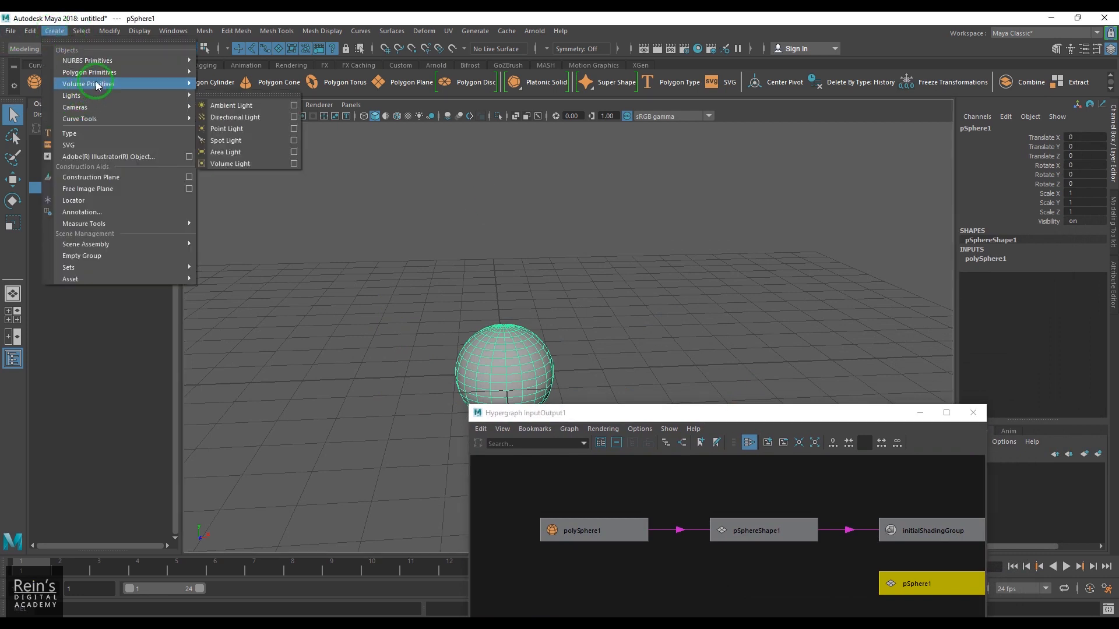
mouse_move(105, 72)
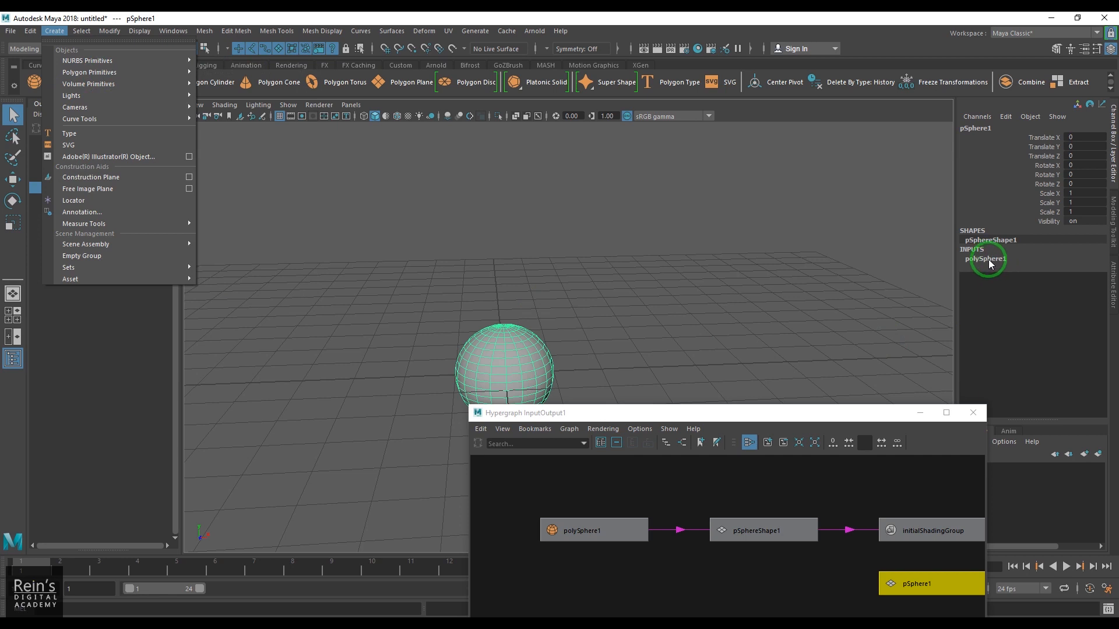
click(988, 260)
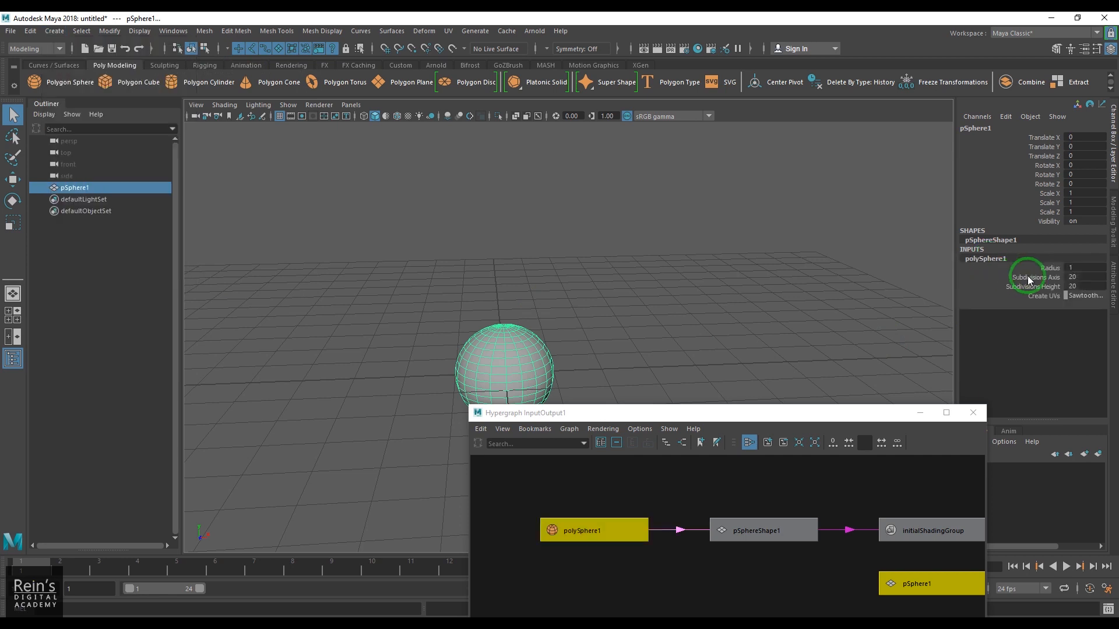
click(1046, 268)
middle_drag(696, 278, 670, 275)
click(693, 341)
click(507, 355)
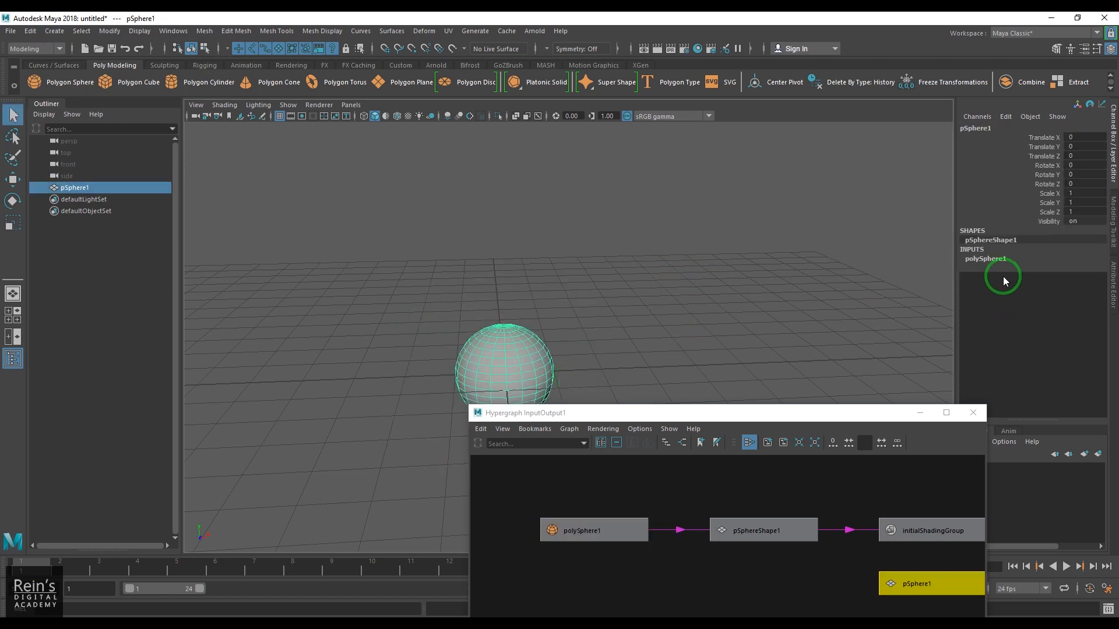
- Delete the selected sphere's construction history while its node network is shown in the Hypergraph
drag(742, 415, 821, 218)
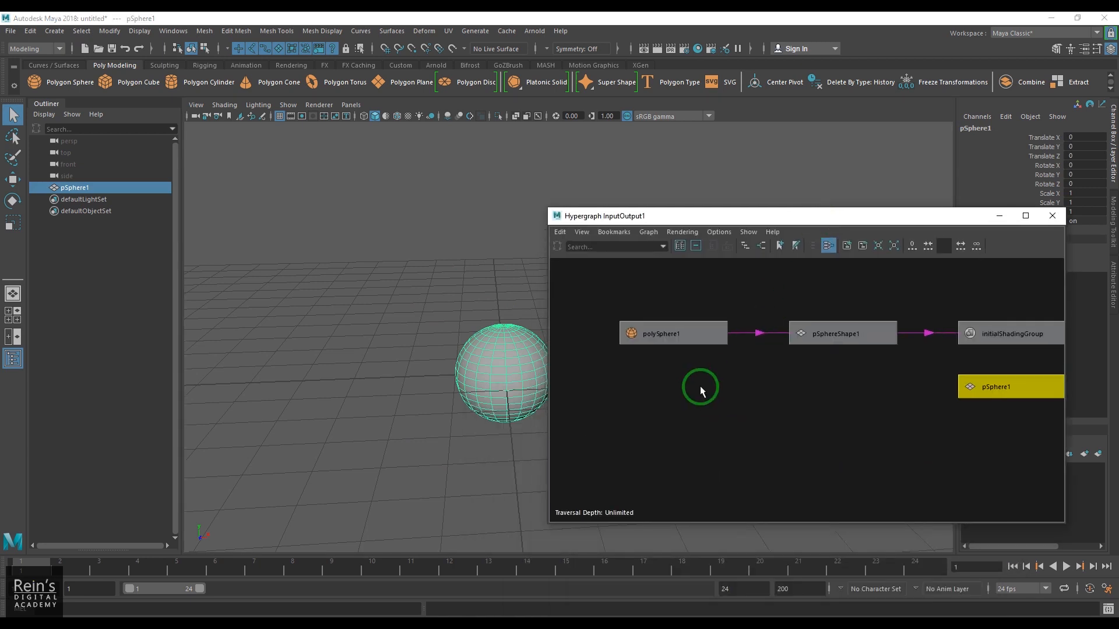
alt+right_drag(698, 386, 779, 390)
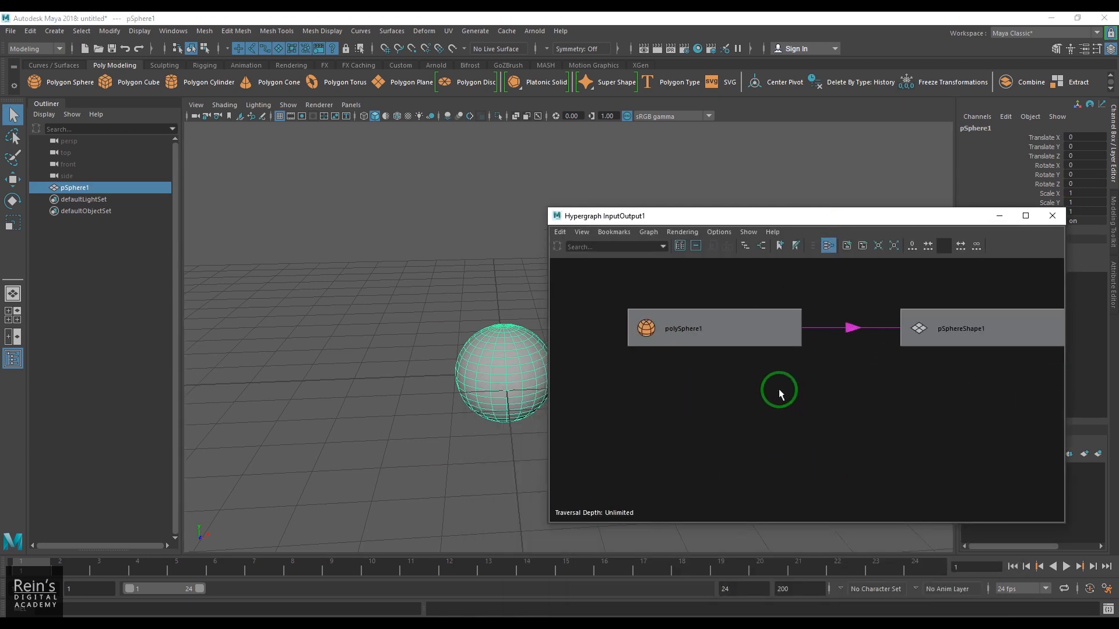
click(500, 357)
click(29, 31)
click(118, 180)
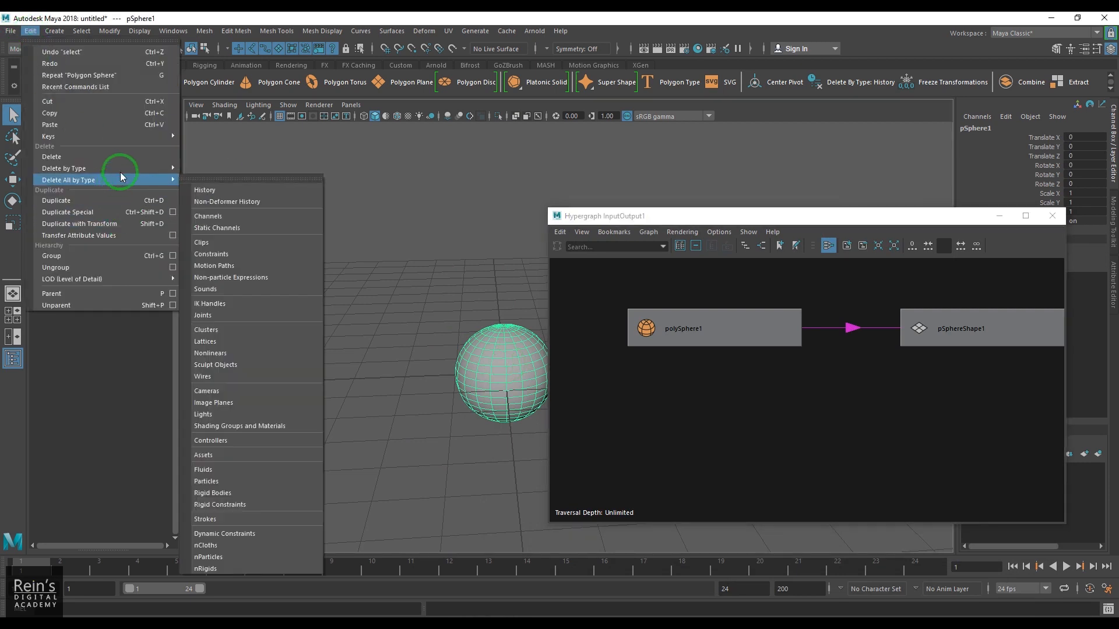
click(242, 176)
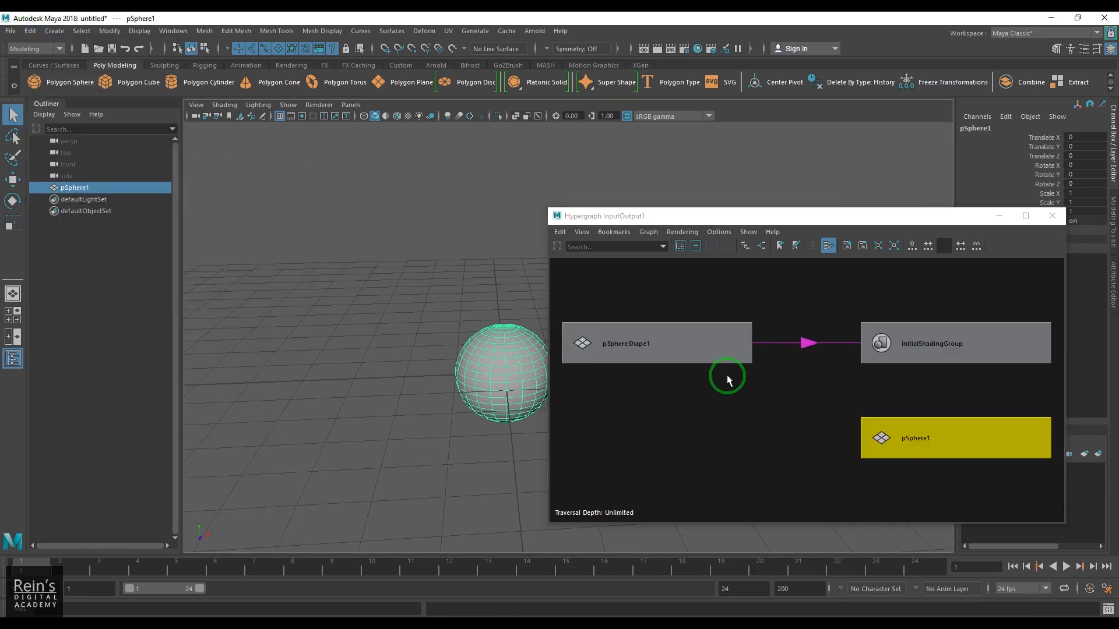
- Rearrange the sphere's shape and transform nodes in the Hypergraph, leaving the pSphereShape1 node selected
click(739, 423)
click(670, 344)
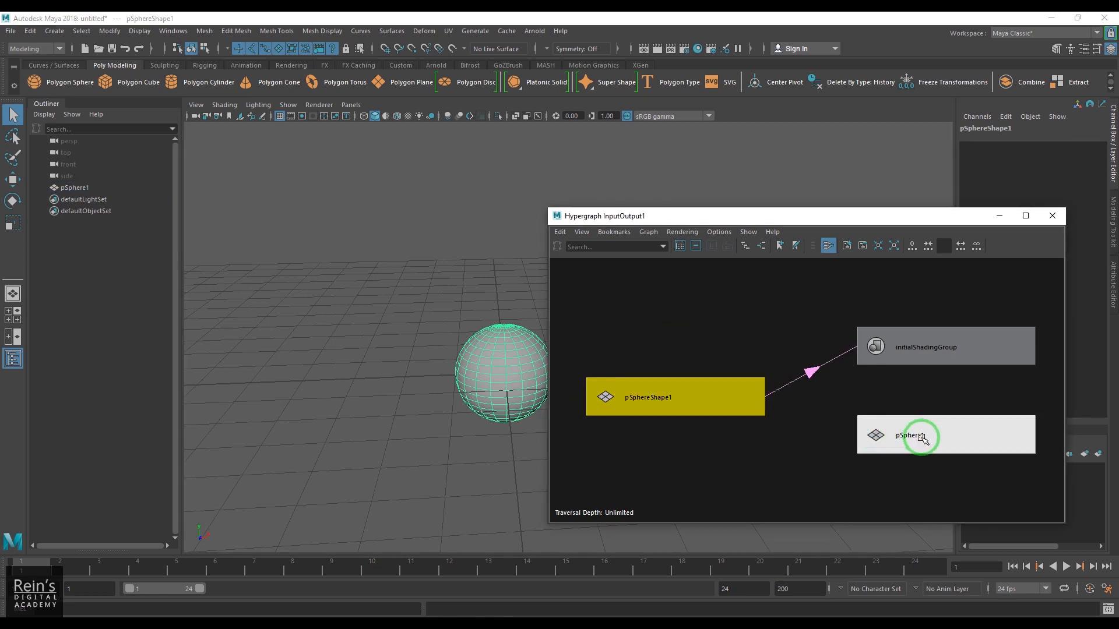
click(898, 436)
drag(911, 222, 798, 205)
click(596, 383)
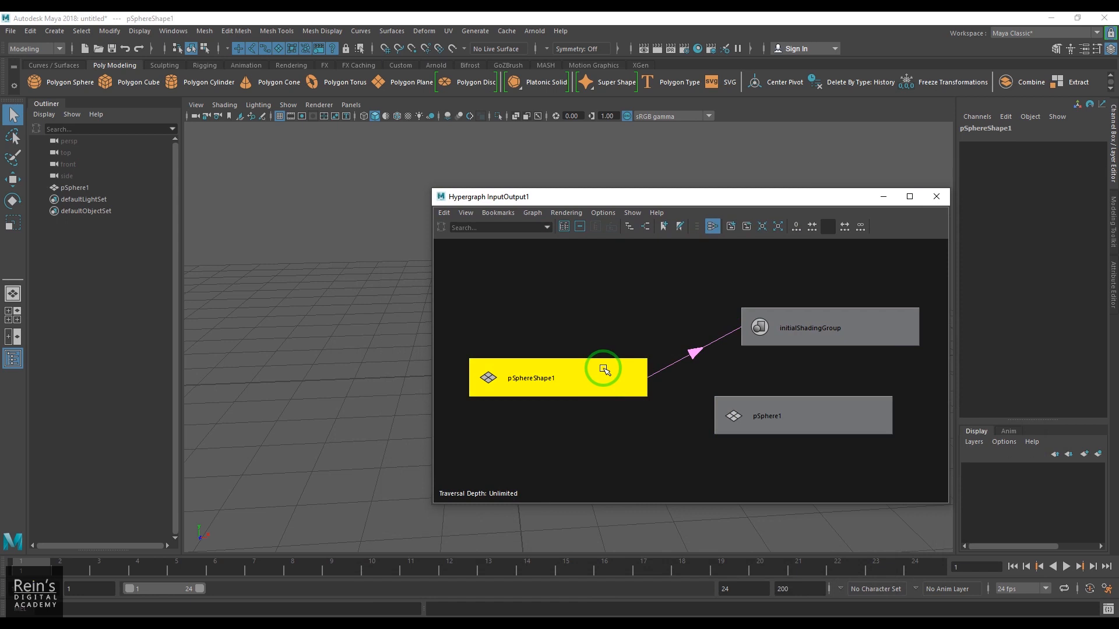
- Display the pSphereShape1 node in the Attribute Editor and look into its Object Display section
drag(754, 198, 546, 511)
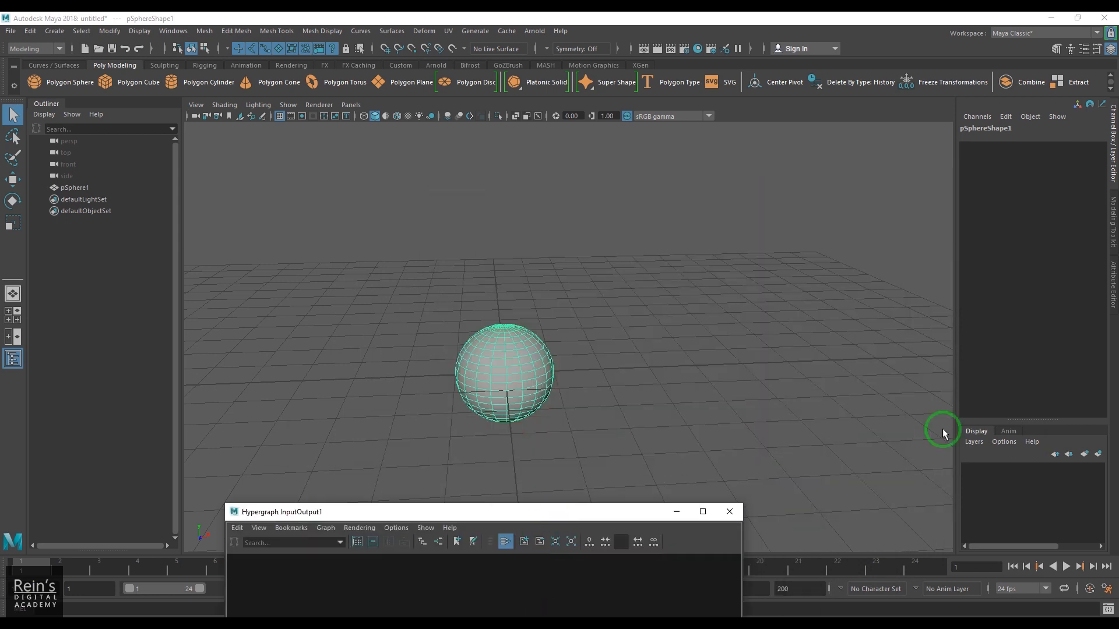
click(1113, 294)
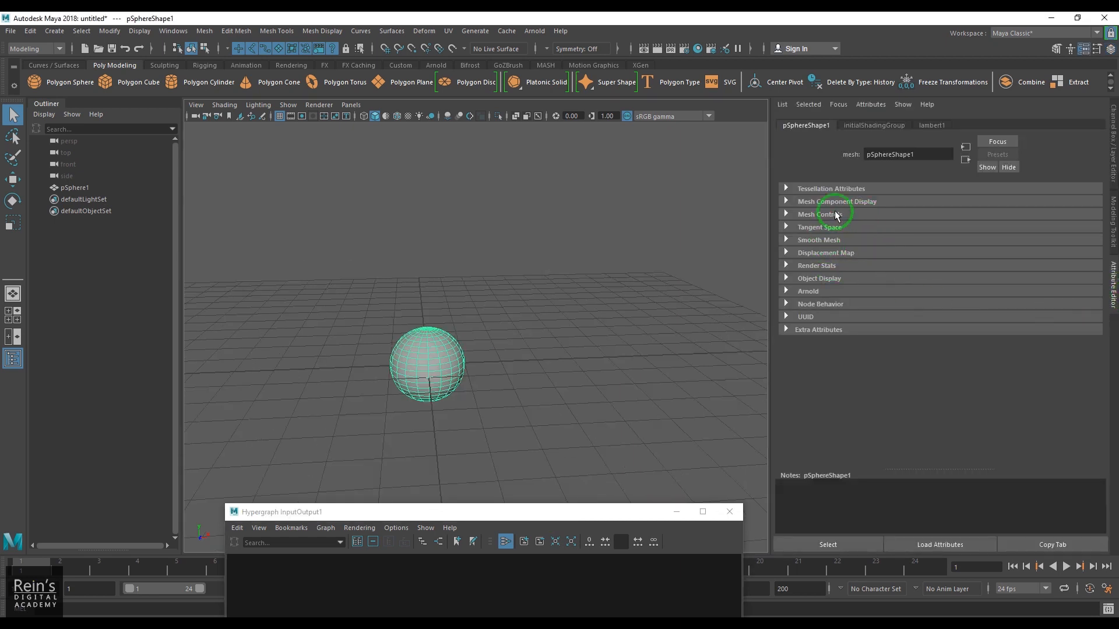
click(834, 280)
click(833, 279)
- Create a spot light and move it straight up to about 3.17 units above the origin
click(54, 31)
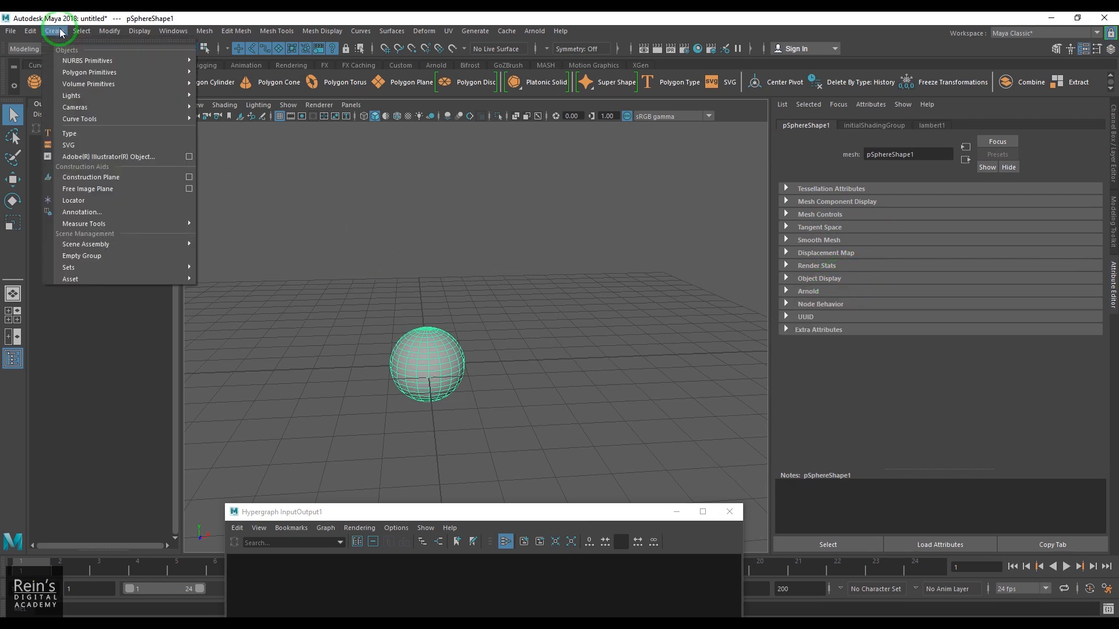
mouse_move(135, 95)
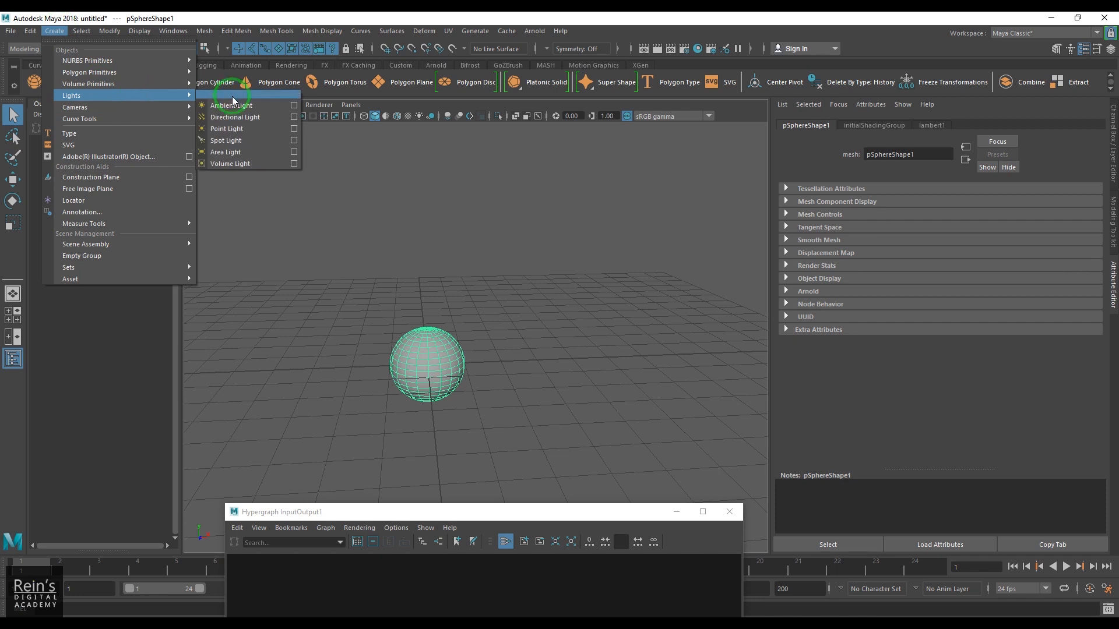
click(233, 130)
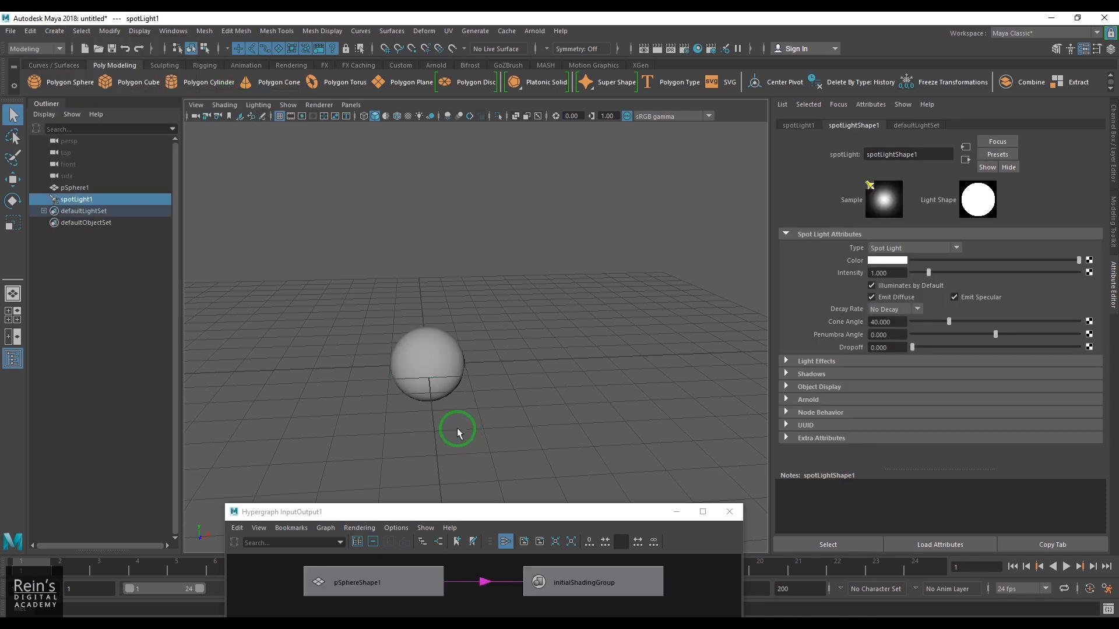
key(w)
drag(425, 312, 429, 194)
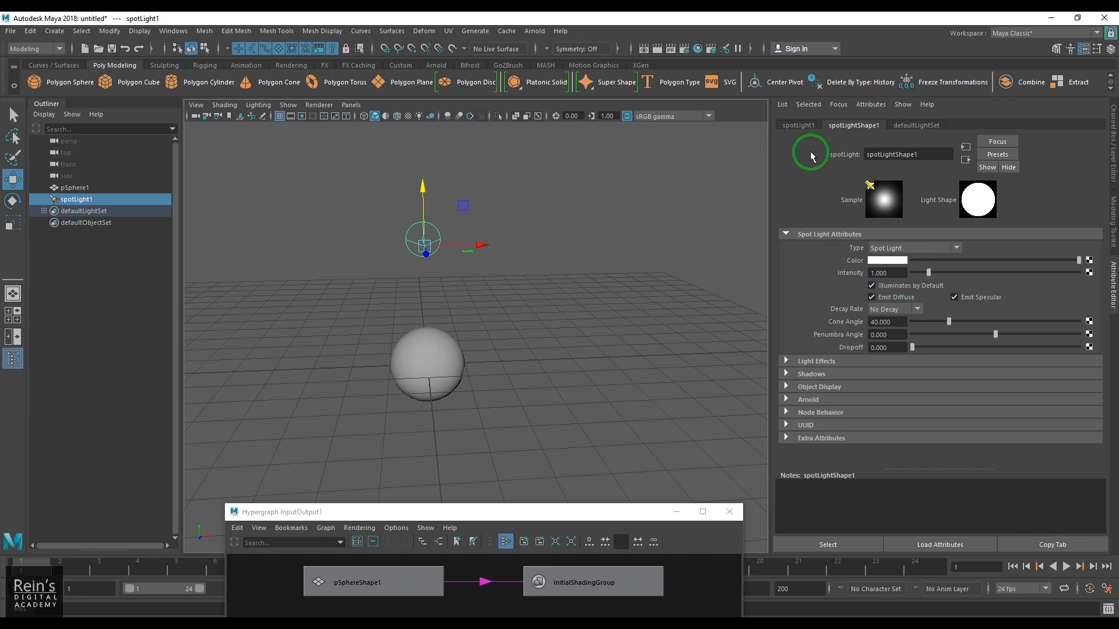
- Check the spot light's transform attributes, then remove the light from the scene
click(808, 126)
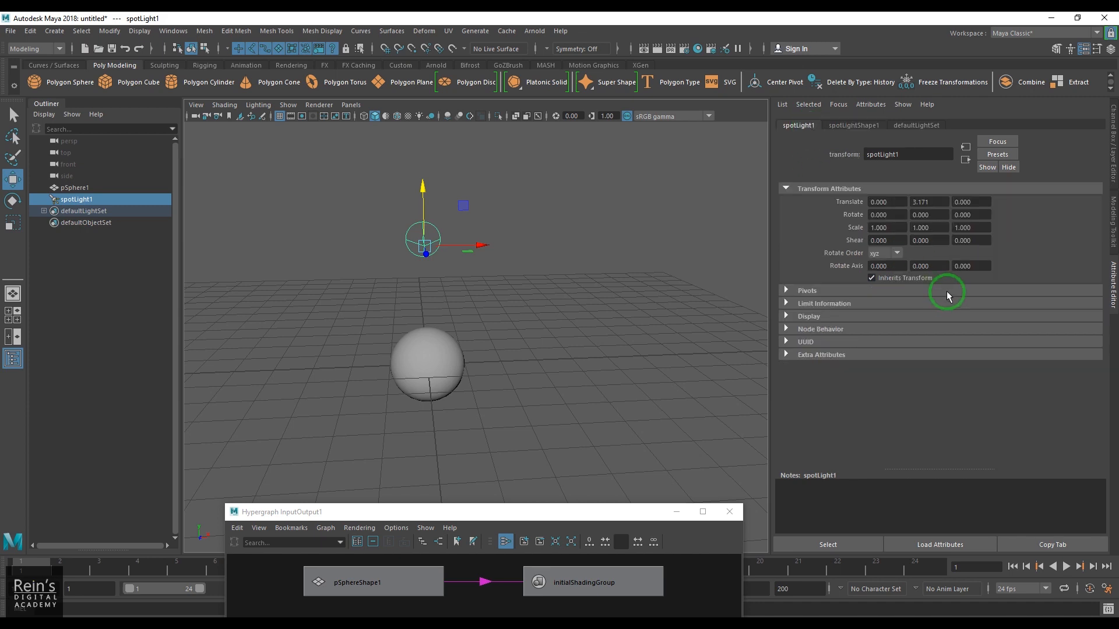
click(557, 288)
click(421, 249)
click(507, 290)
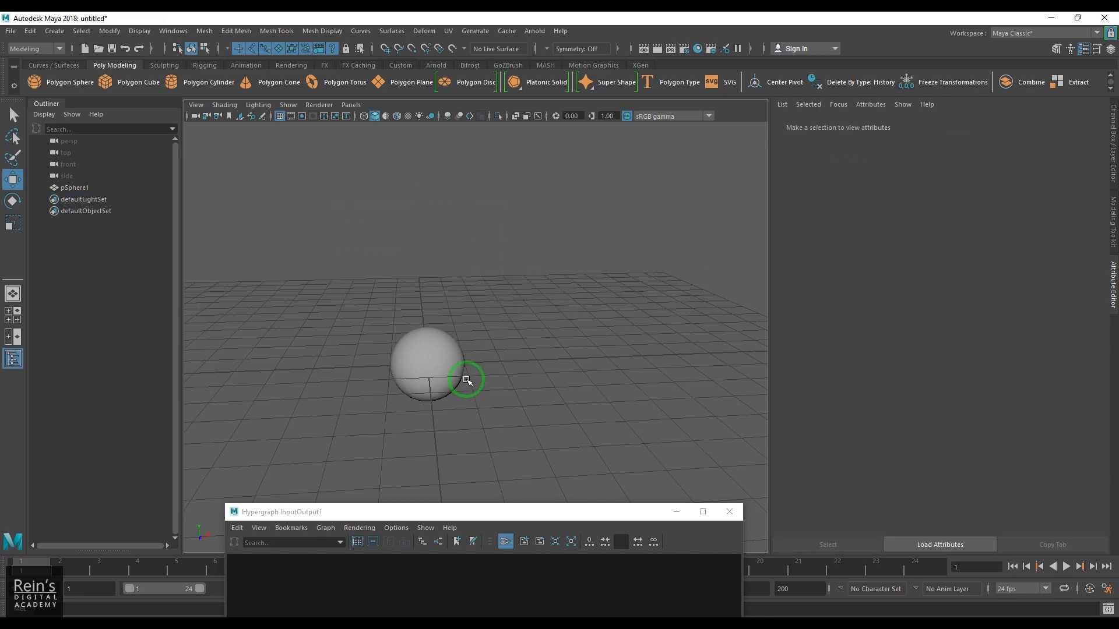
- Select the sphere and examine how its pSphereShape1 and pSphere1 nodes relate in the Hypergraph, ending with pSphere1 selected
alt+drag(537, 400, 453, 270)
click(491, 339)
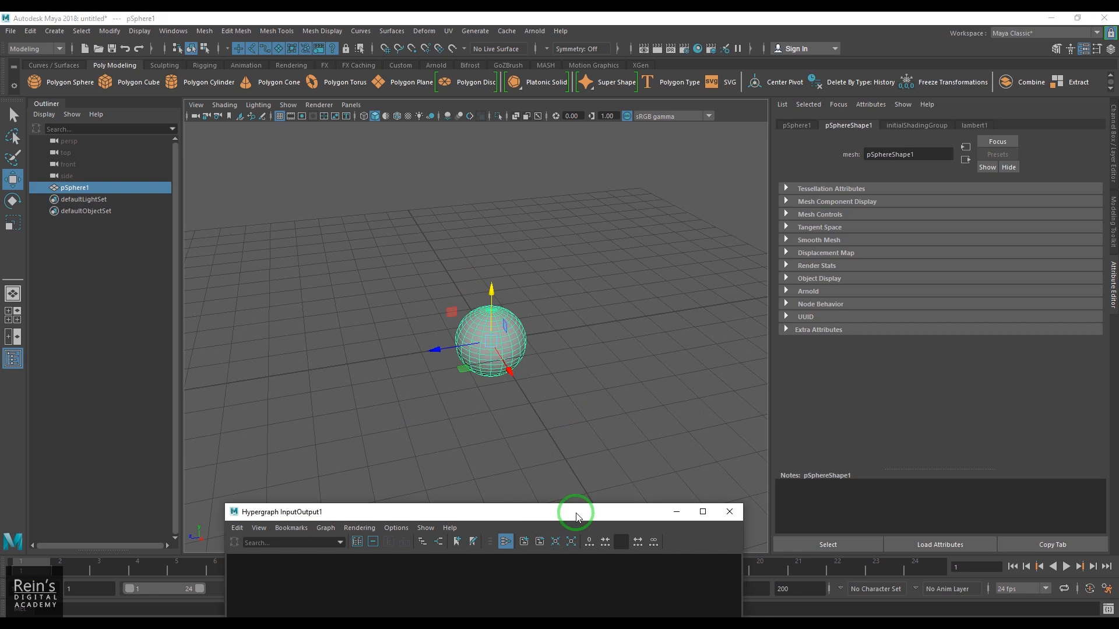
drag(569, 512, 692, 251)
click(741, 484)
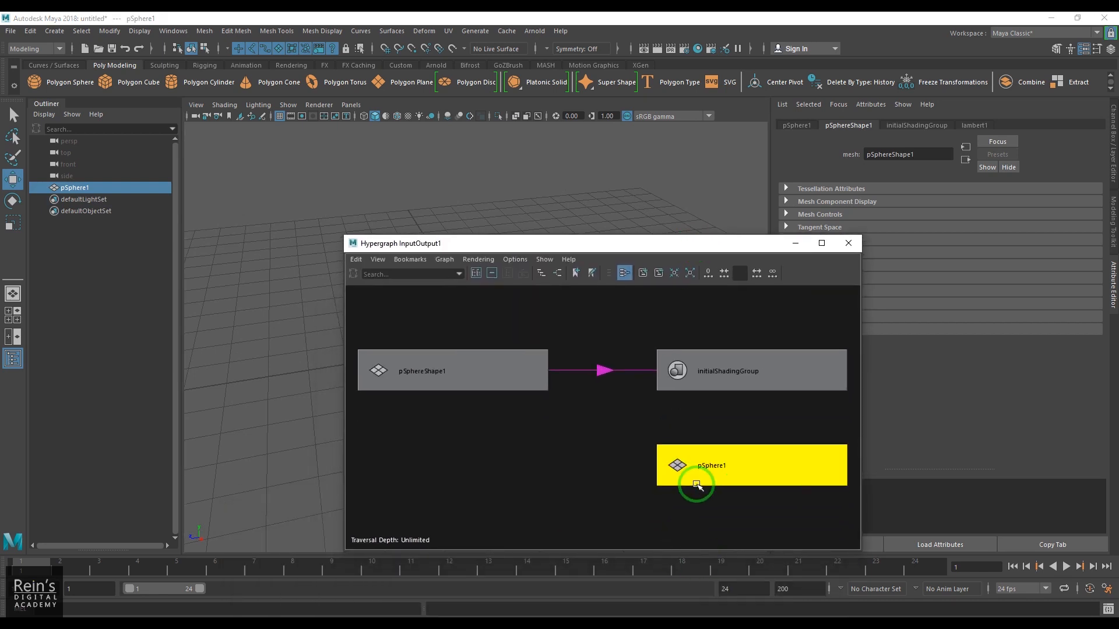
click(404, 386)
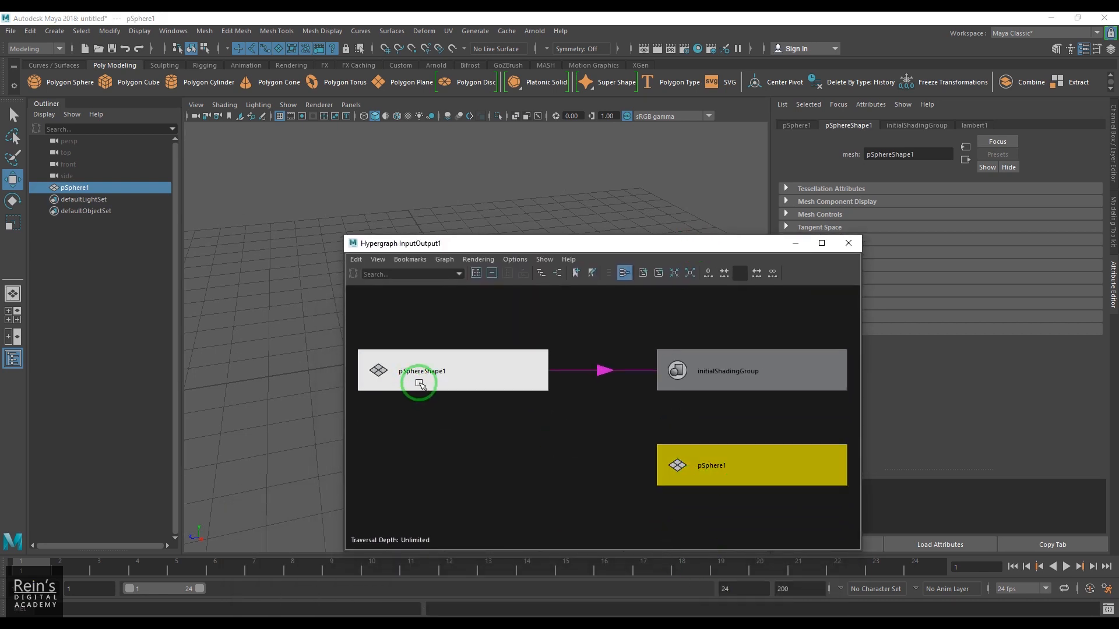
click(646, 472)
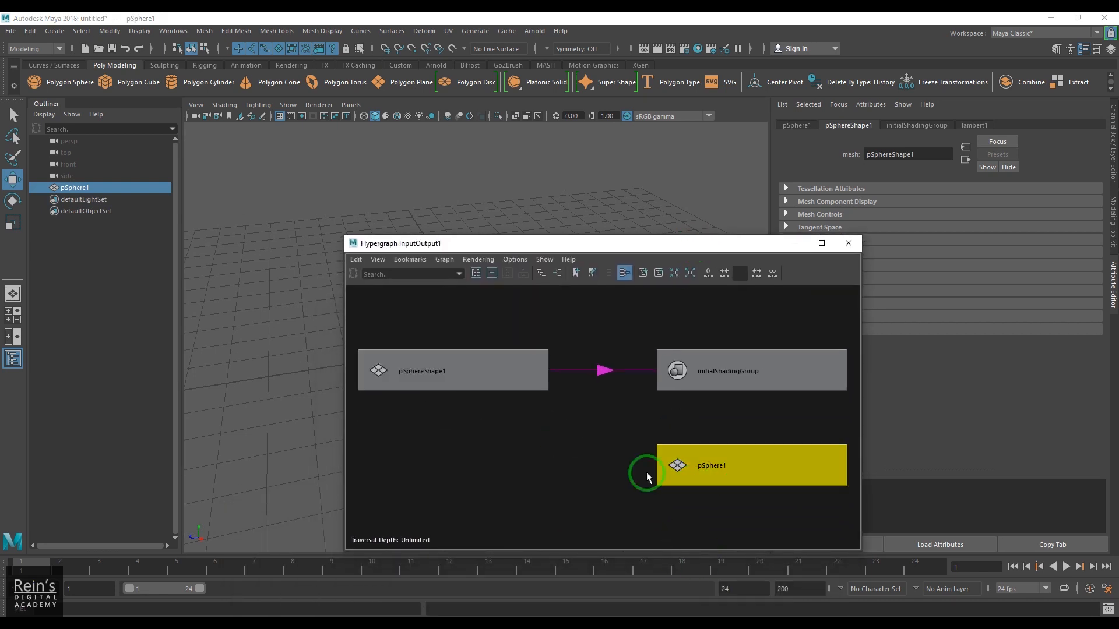
click(546, 434)
click(441, 379)
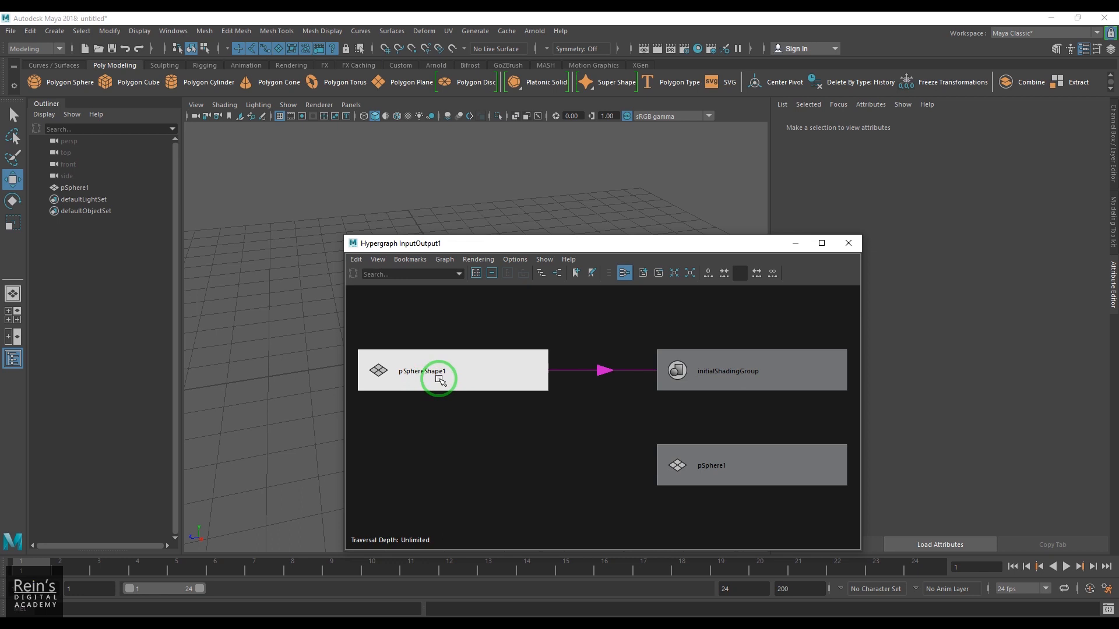
click(512, 407)
click(746, 464)
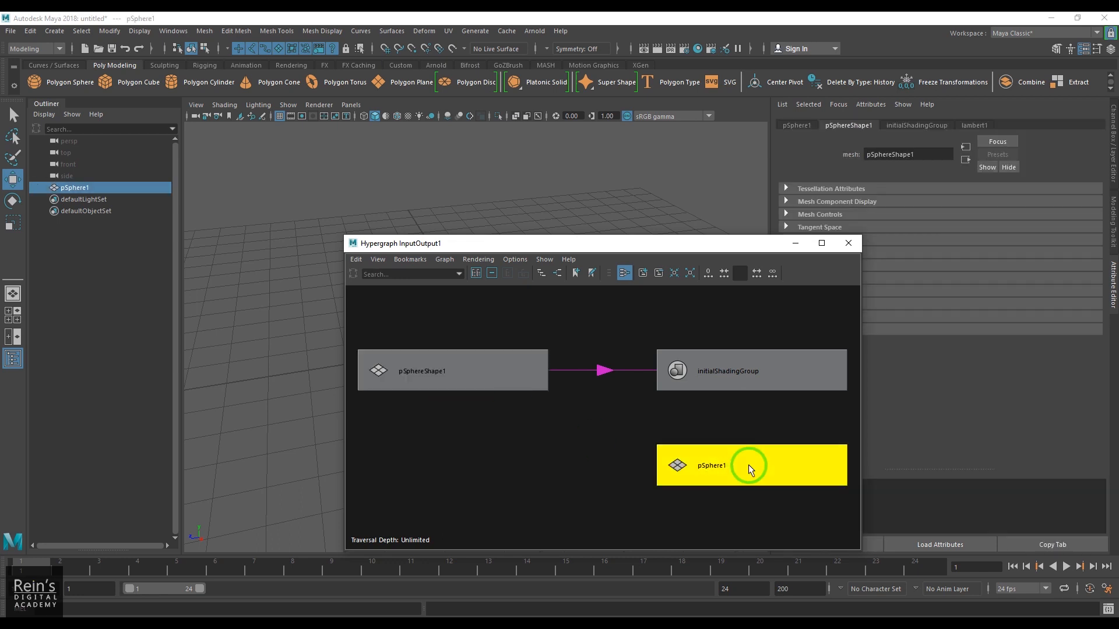
- Minimize the Hypergraph and review the sphere's transform, shape and initialShadingGroup attributes in the Attribute Editor
click(795, 243)
click(504, 363)
drag(504, 362, 582, 429)
click(858, 187)
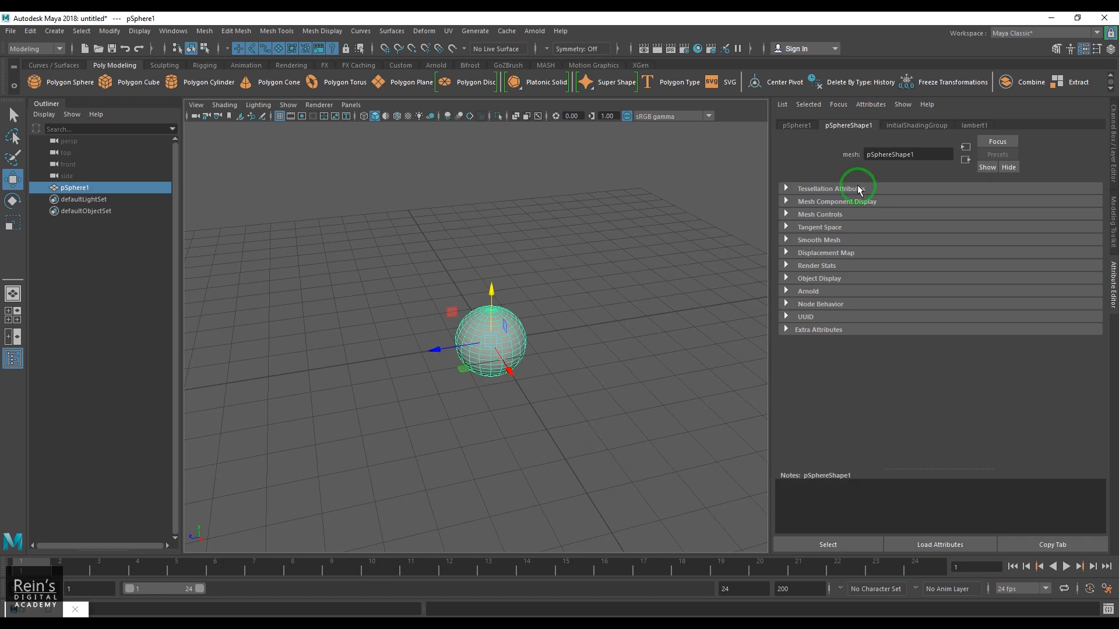
click(809, 126)
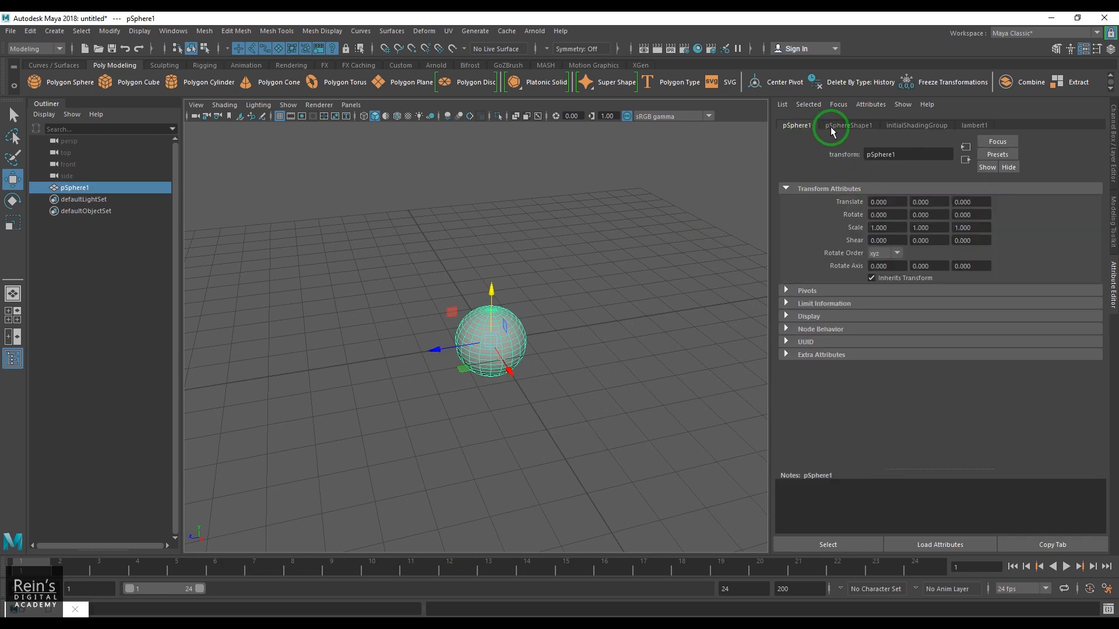
click(832, 124)
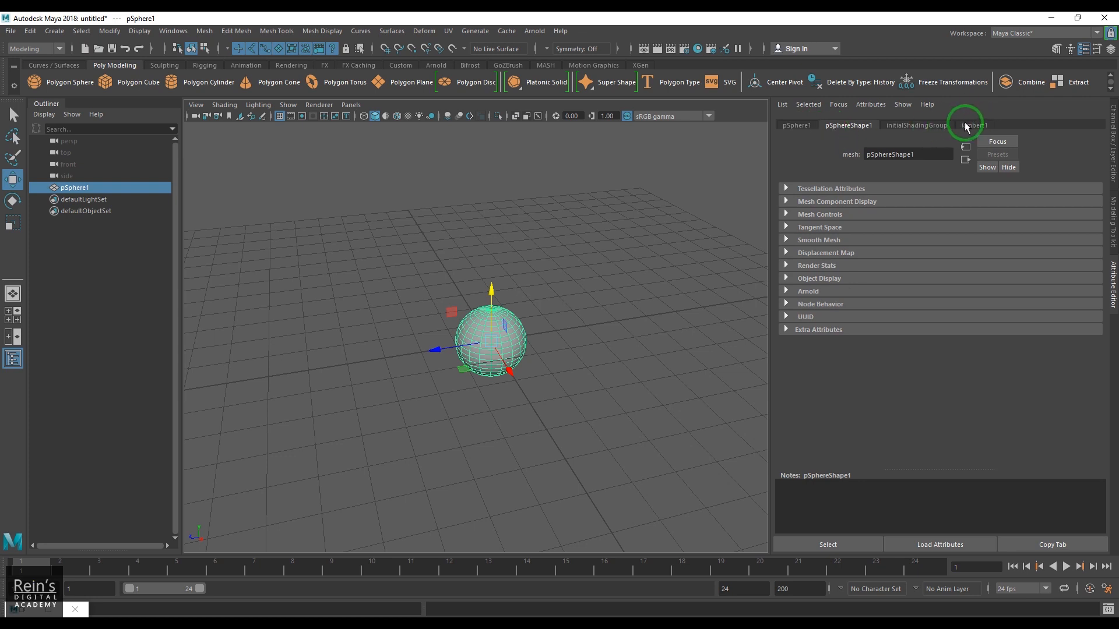
click(941, 127)
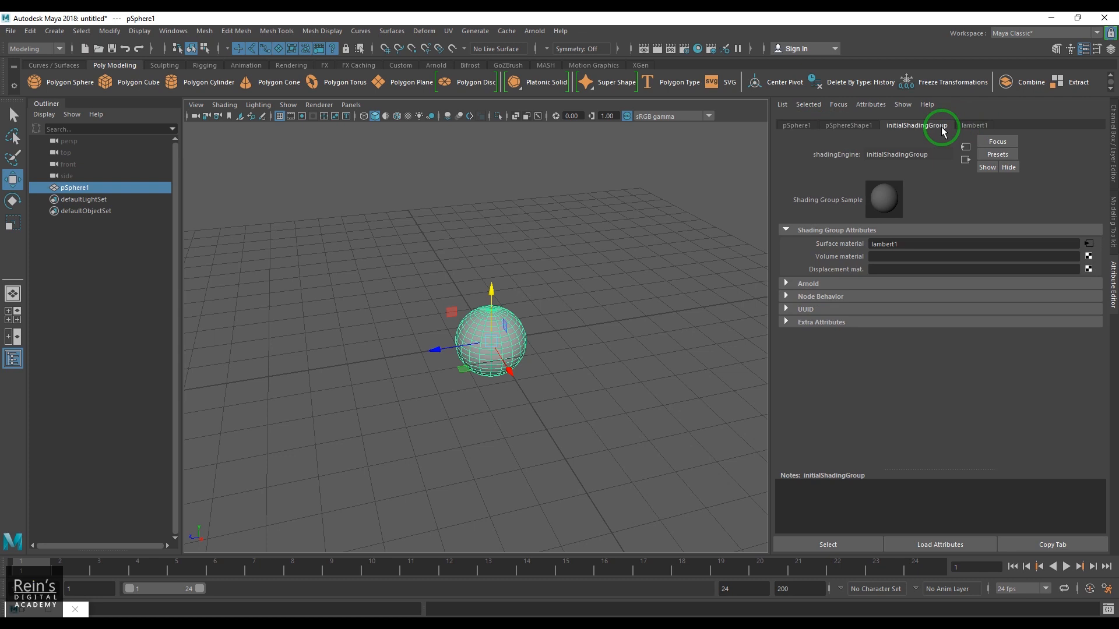
- Review the sphere's lambert1, shape and transform attributes and compare its translate, rotate and scale values between the Channel Box and Attribute Editor
click(981, 126)
click(849, 126)
click(806, 126)
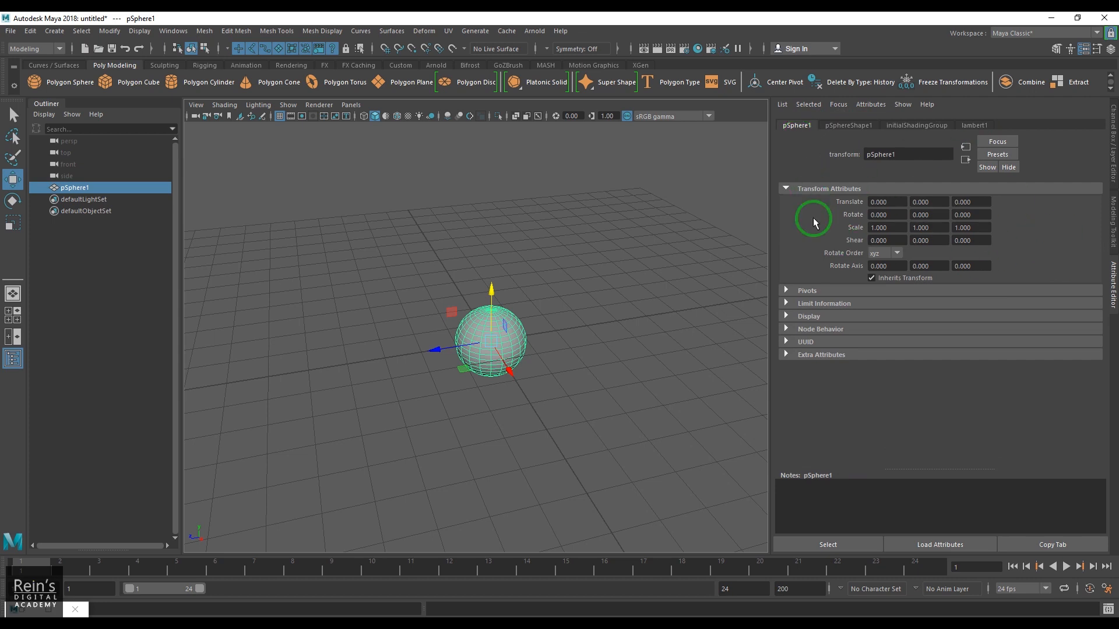
click(1113, 162)
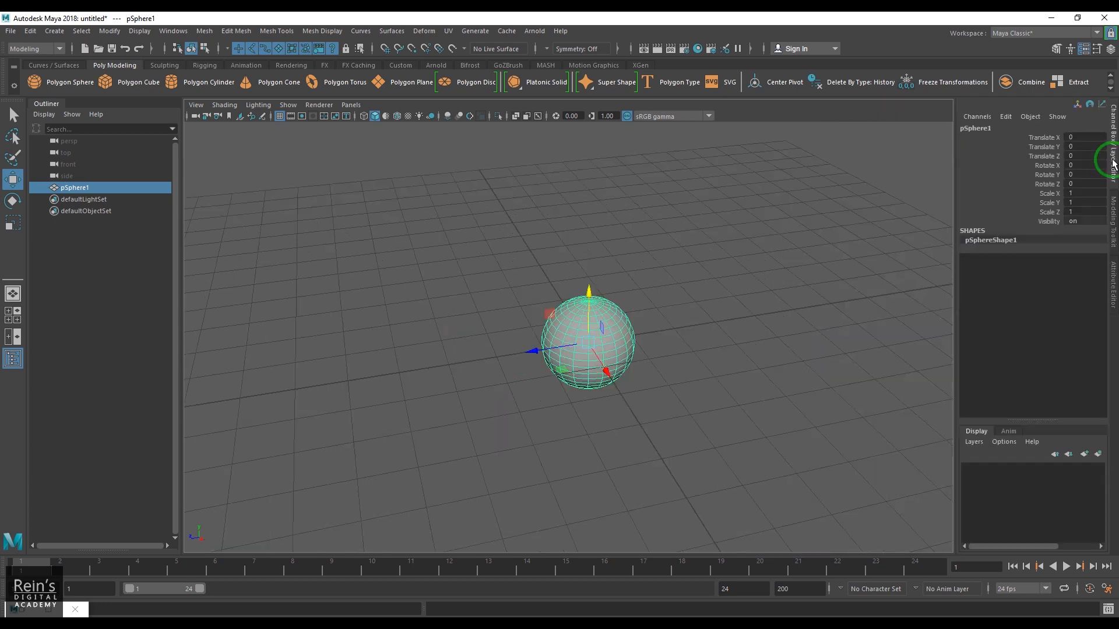
drag(1046, 138, 1037, 215)
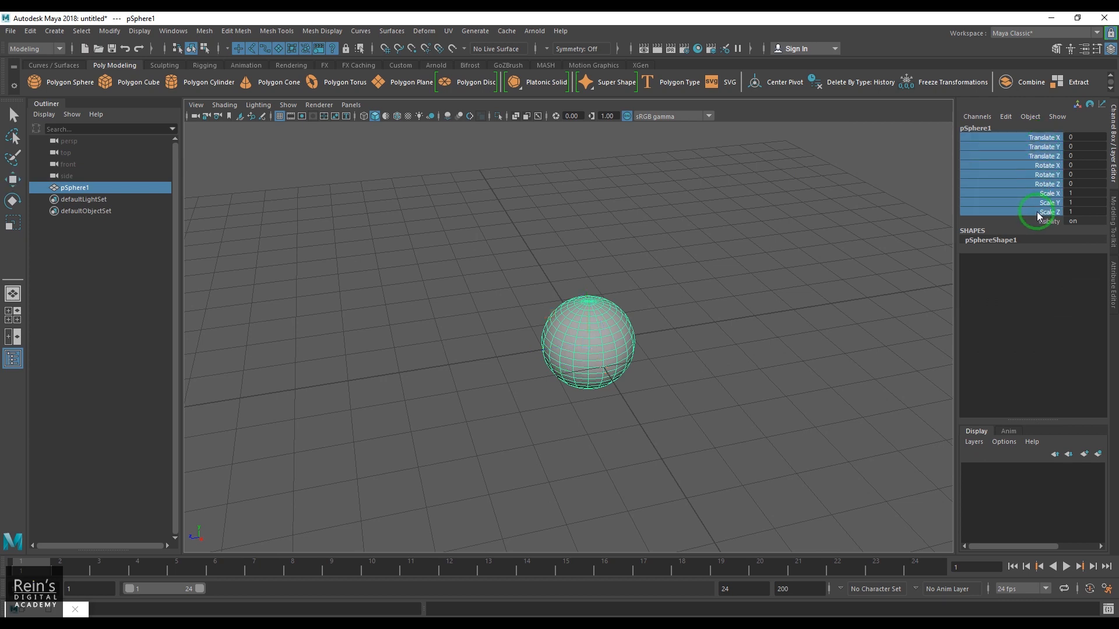
click(1113, 286)
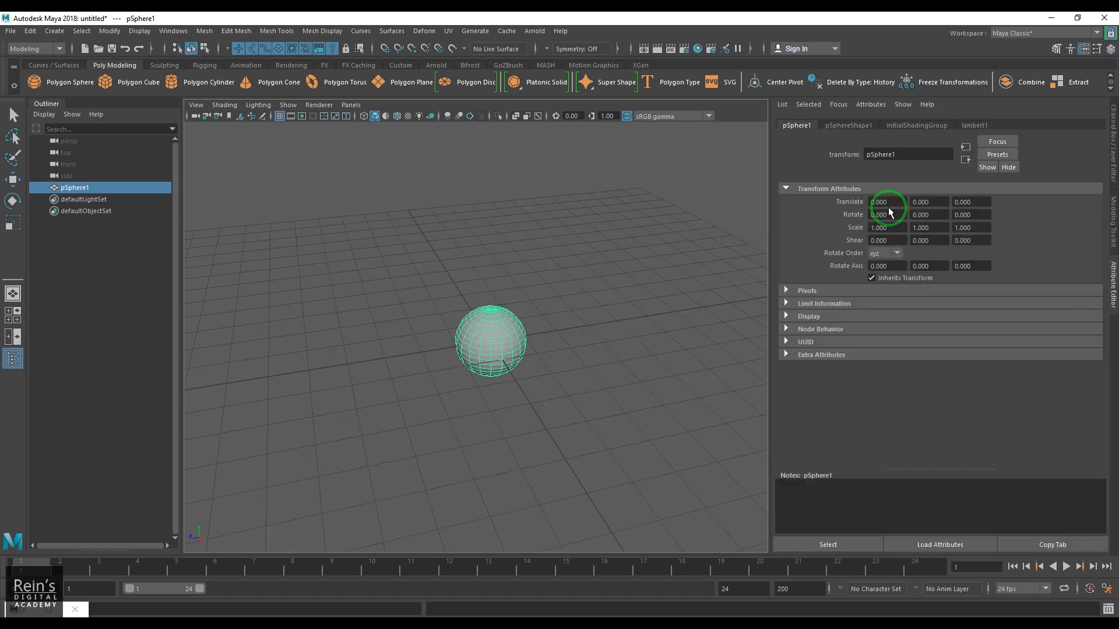
click(901, 225)
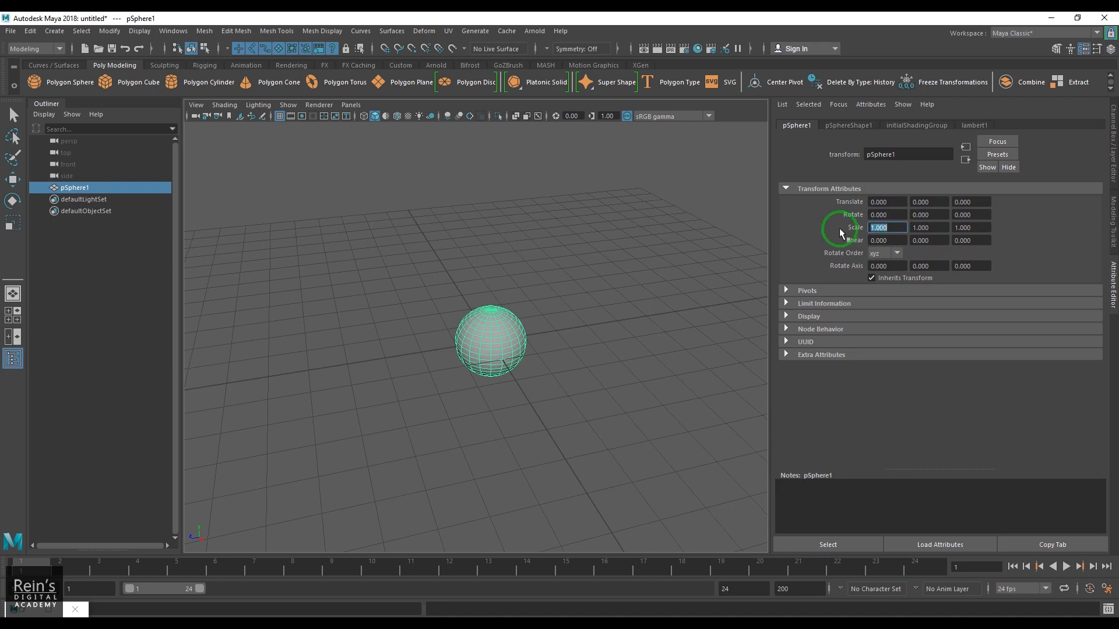
- Try moving the sphere about 1.62 units along Z, and undo the move
click(571, 405)
key(w)
drag(461, 294, 589, 402)
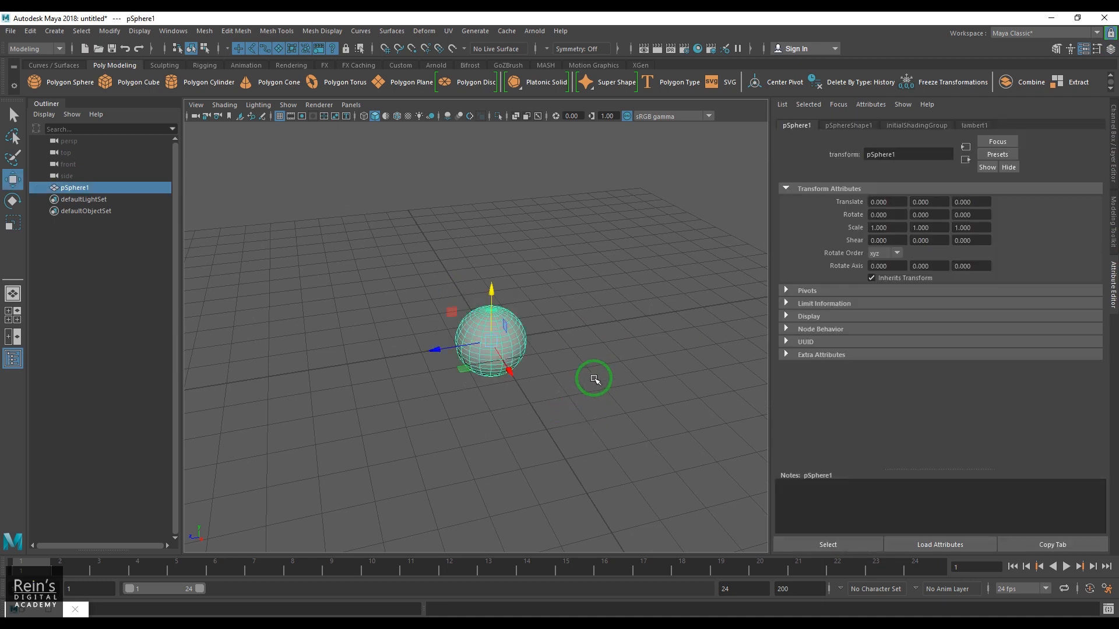
mouse_move(439, 351)
mouse_down()
mouse_move(344, 374)
mouse_move(559, 350)
mouse_move(370, 354)
mouse_up()
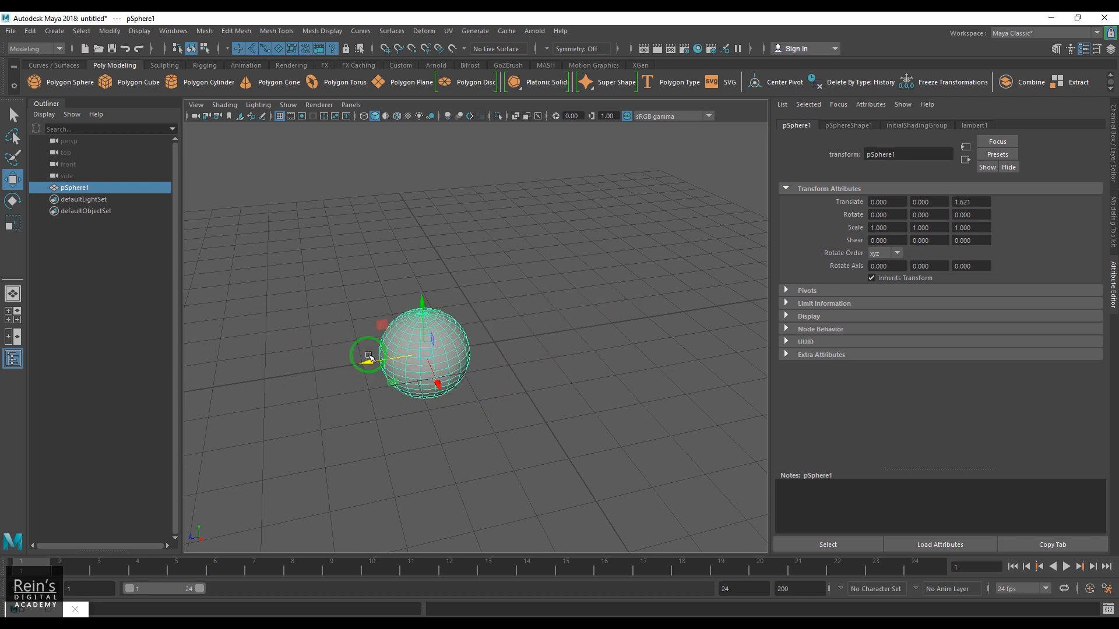
key(ctrl+z)
- Try rotating the sphere and scaling it uniformly by about 2.89, undoing each change
key(e)
drag(448, 312, 632, 369)
key(ctrl+z)
key(r)
key(ctrl+z)
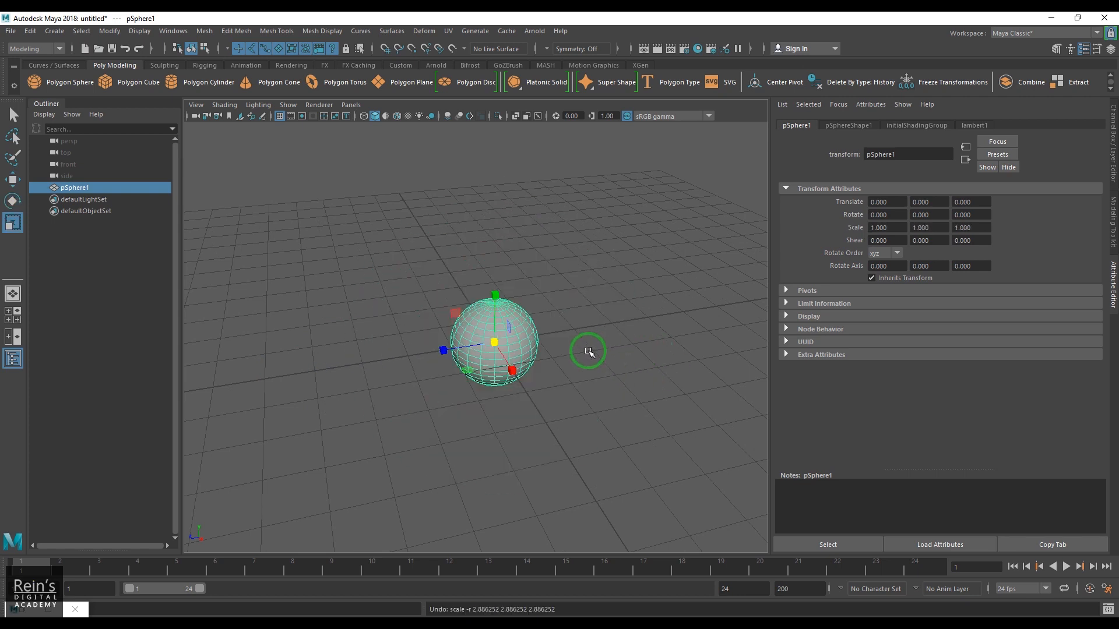
- Try moving the sphere freely to about 0.14, 0.423, -1.324, and undo the move
key(w)
mouse_move(538, 312)
middle_down()
mouse_move(591, 326)
mouse_move(548, 321)
middle_up()
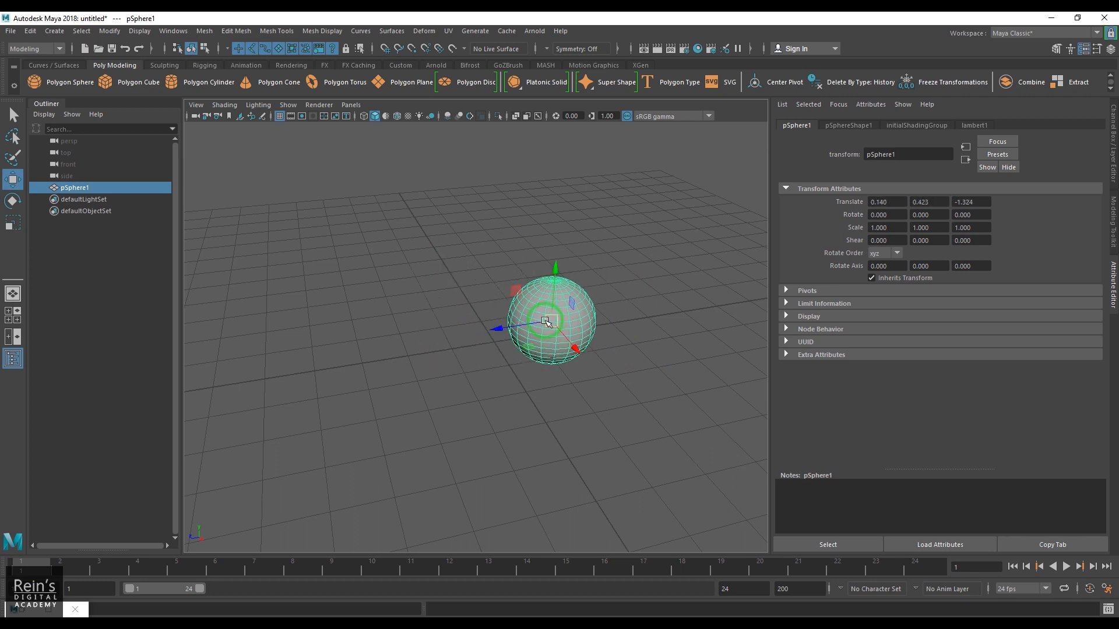
key(ctrl+z)
- Try another rotation of the sphere and a uniform scale of about 2.06, undoing both changes
key(e)
drag(515, 326, 501, 344)
key(ctrl+z)
key(r)
middle_drag(492, 330, 570, 344)
key(ctrl+z)
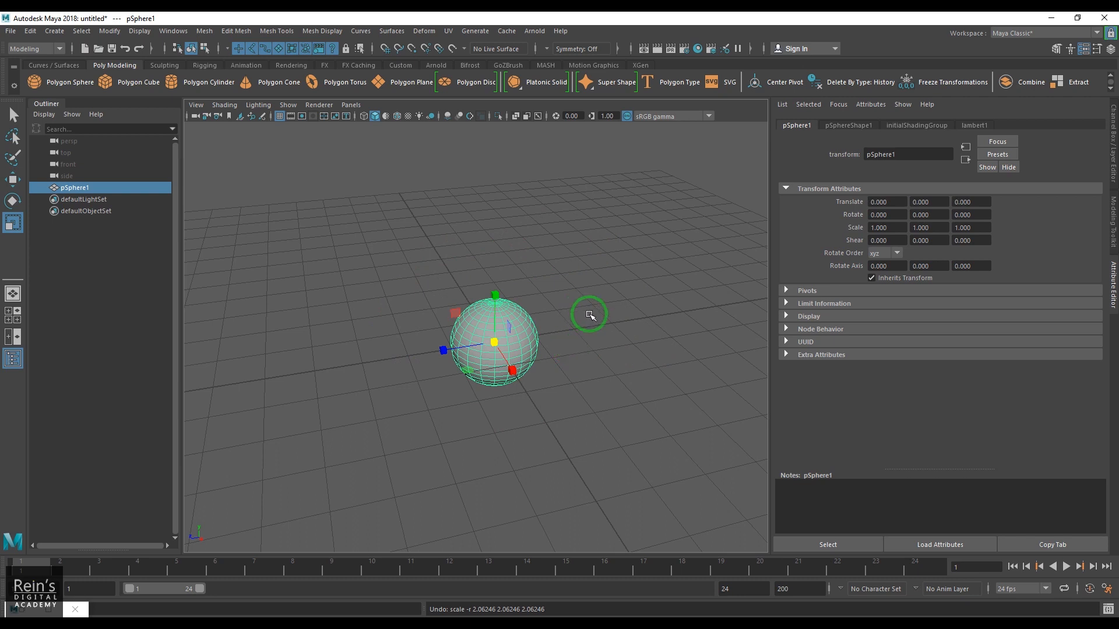
- Set the sphere's first shear value to 10, reduce it to 1, and inspect the slanted shape
click(895, 240)
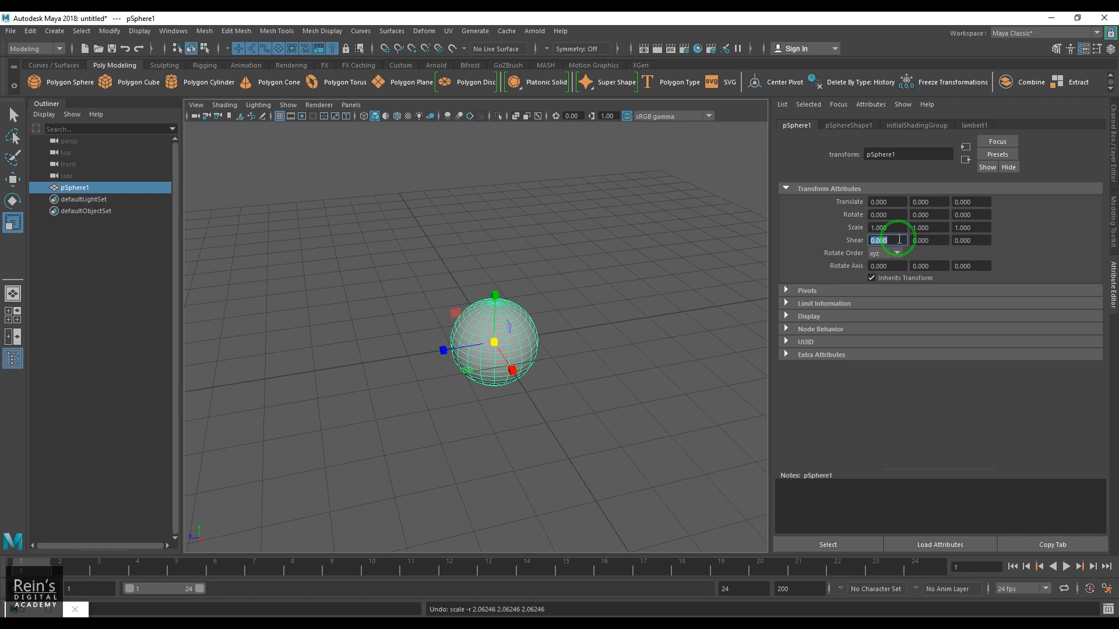
text(10)
key(Return)
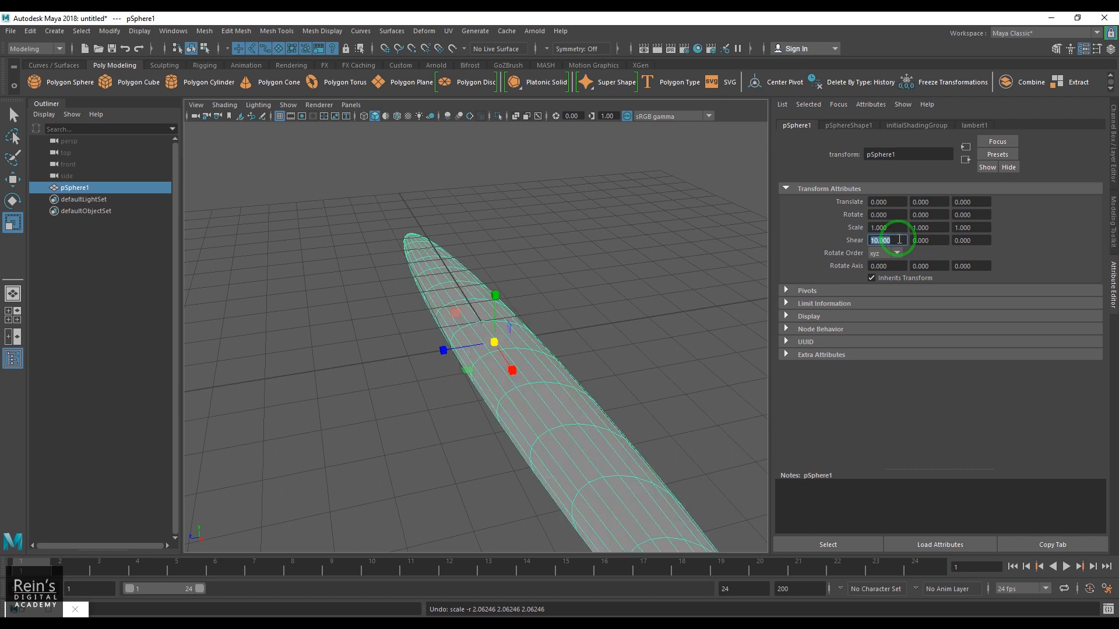
text(1)
key(Return)
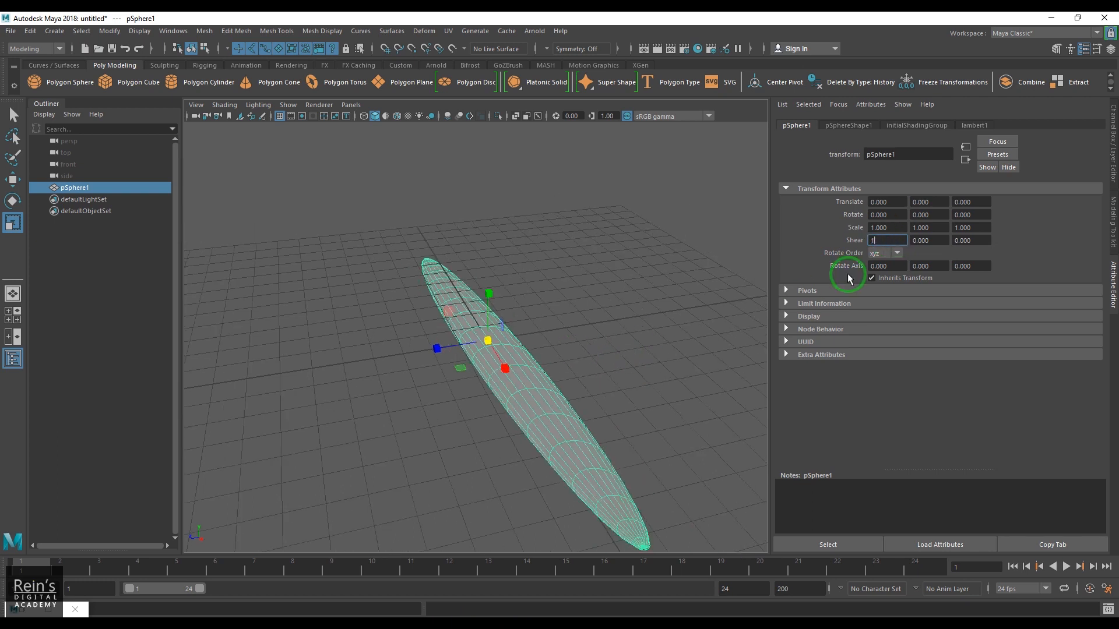
alt+drag(531, 408, 719, 362)
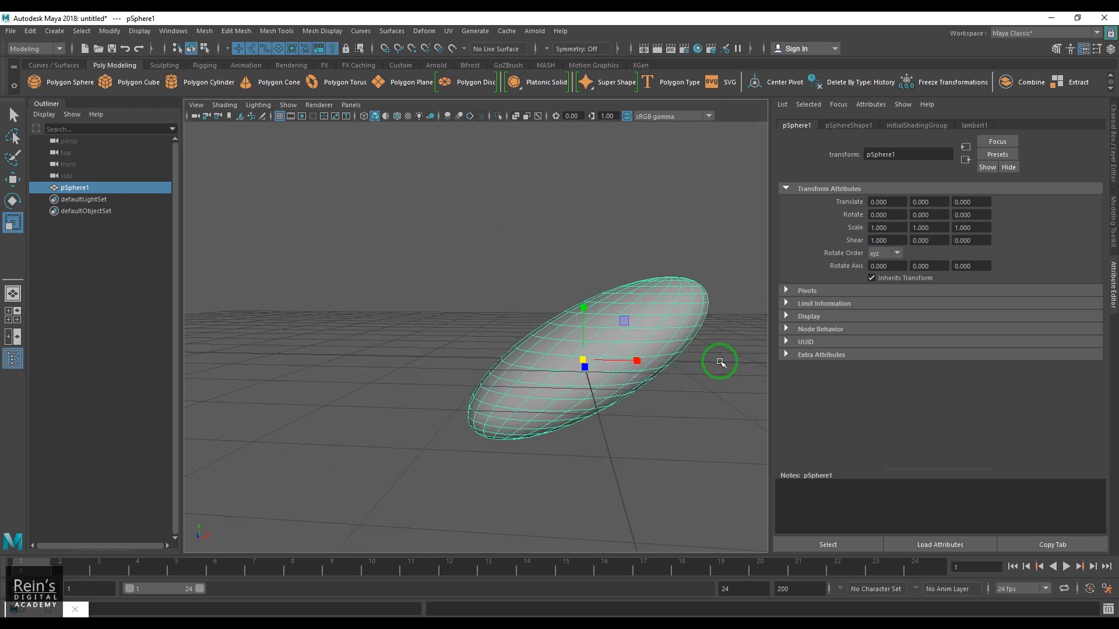
- Reset the sphere's first shear value to 0
click(921, 240)
double_click(883, 240)
text(0)
key(Return)
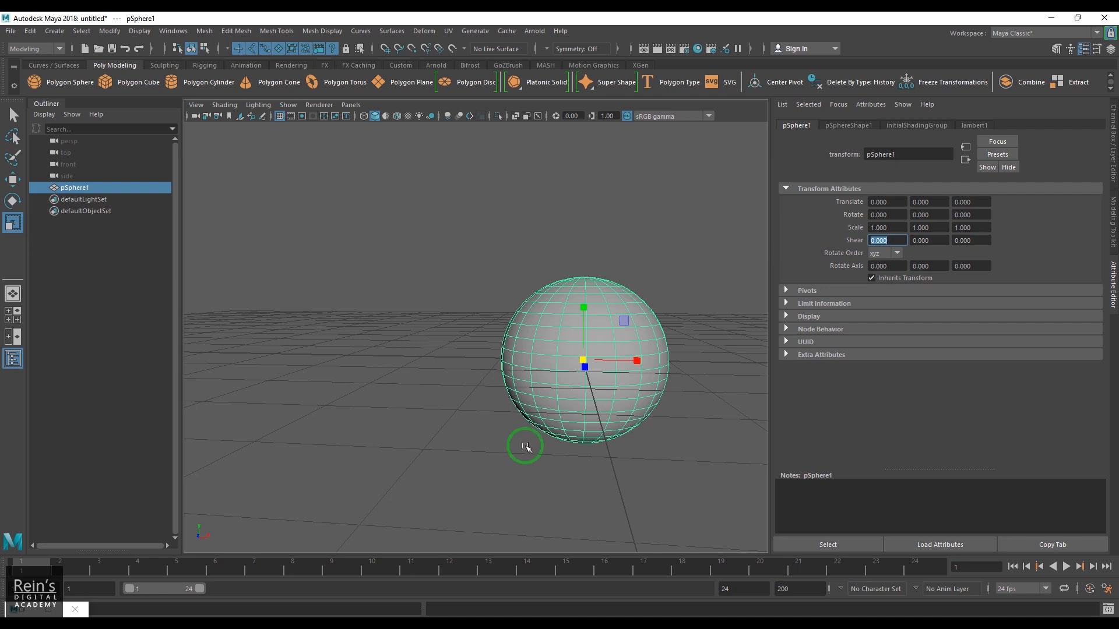
- Show the sphere's Channel Box and examine its translate and rotate channels with the Move tool active
alt+drag(583, 375, 490, 375)
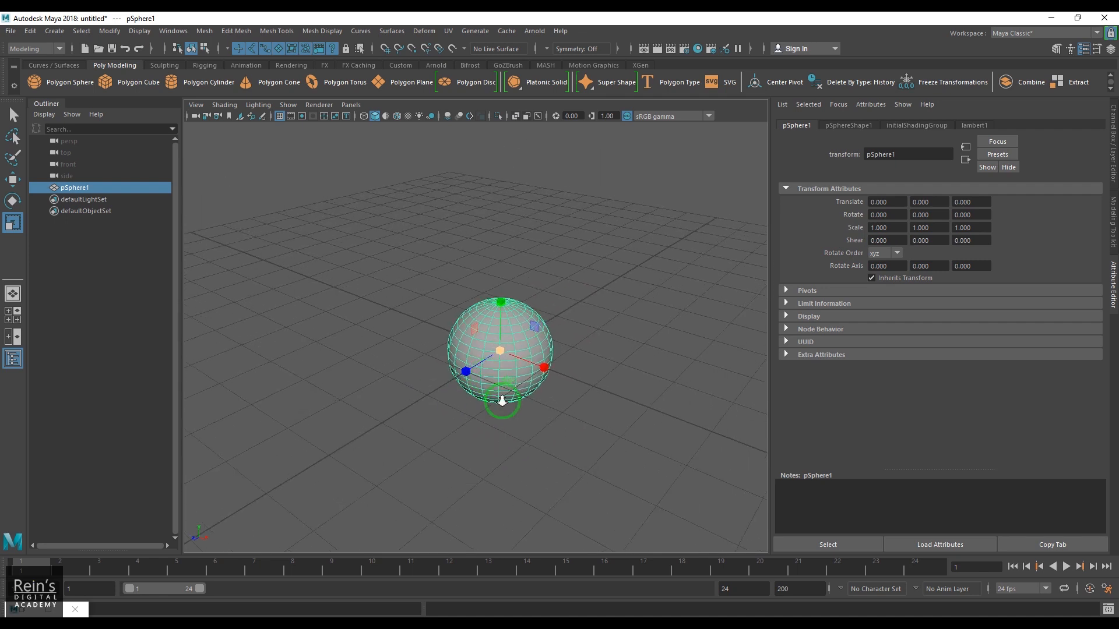
scroll(489, 375, up, 5)
click(1113, 165)
click(630, 371)
key(w)
scroll(677, 417, down, 4)
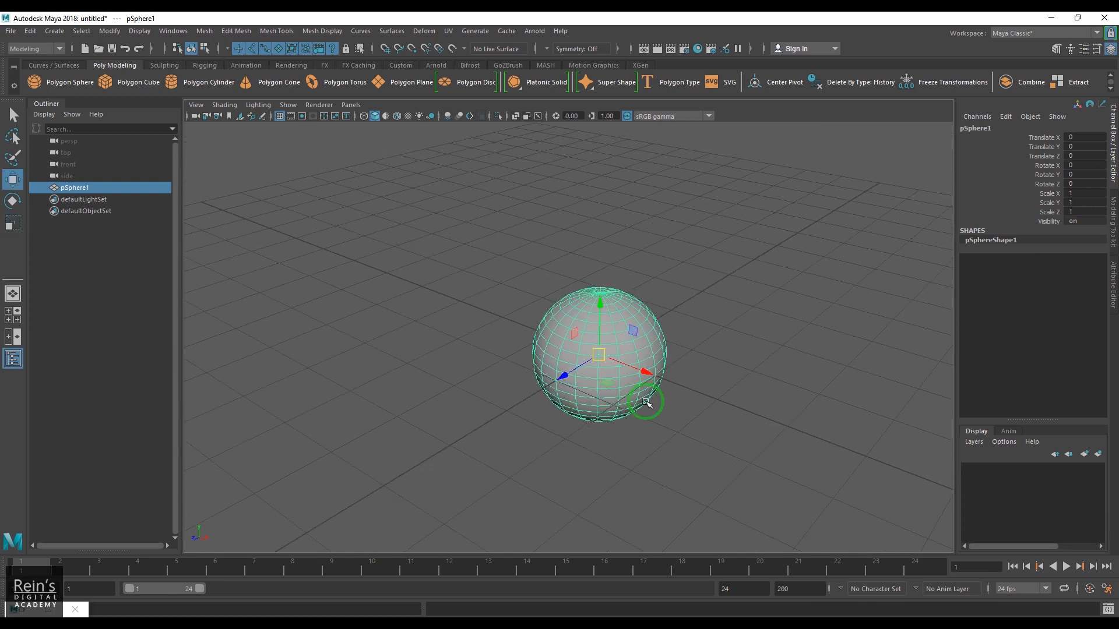
drag(1071, 137, 1075, 184)
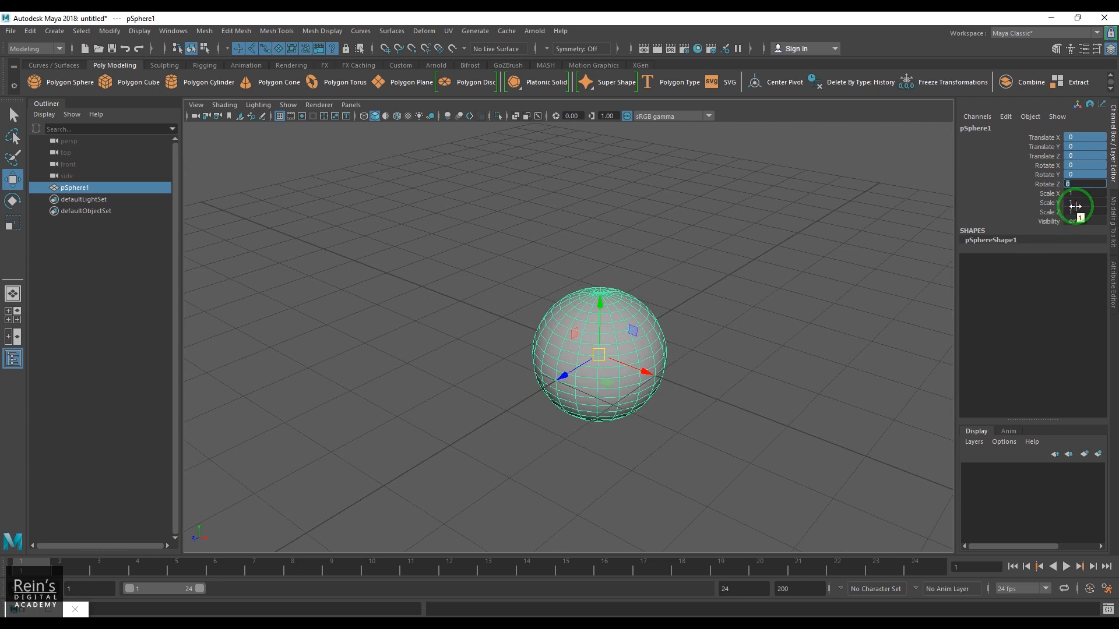
- Move the sphere to Translate Y 1 and Translate Z -2, and reset all three translate values to 0
alt+drag(564, 440, 513, 440)
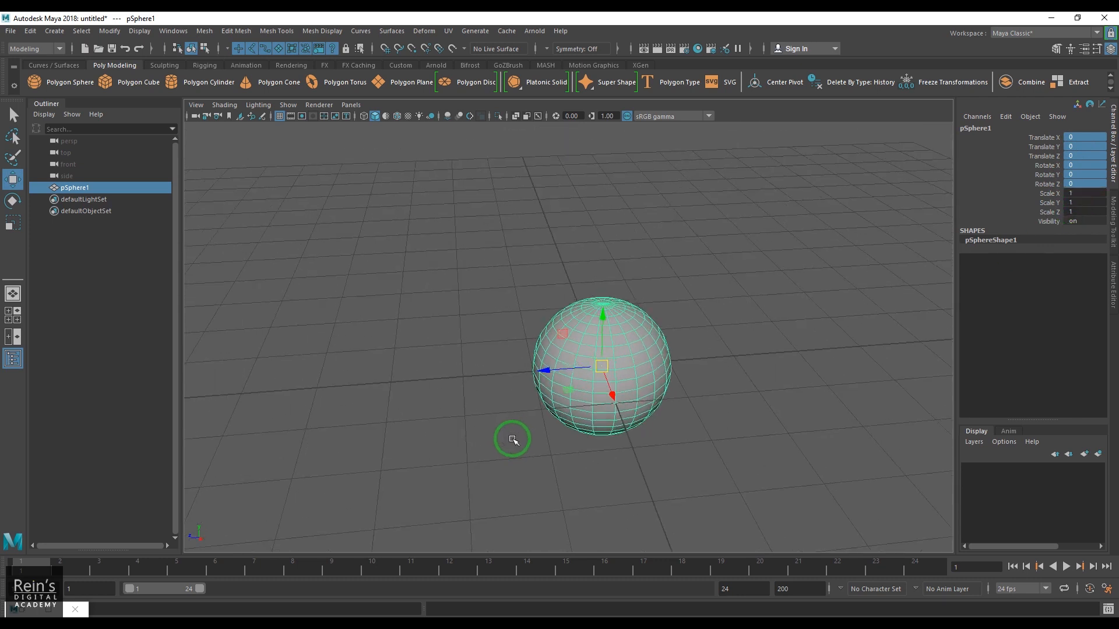
drag(586, 369, 738, 276)
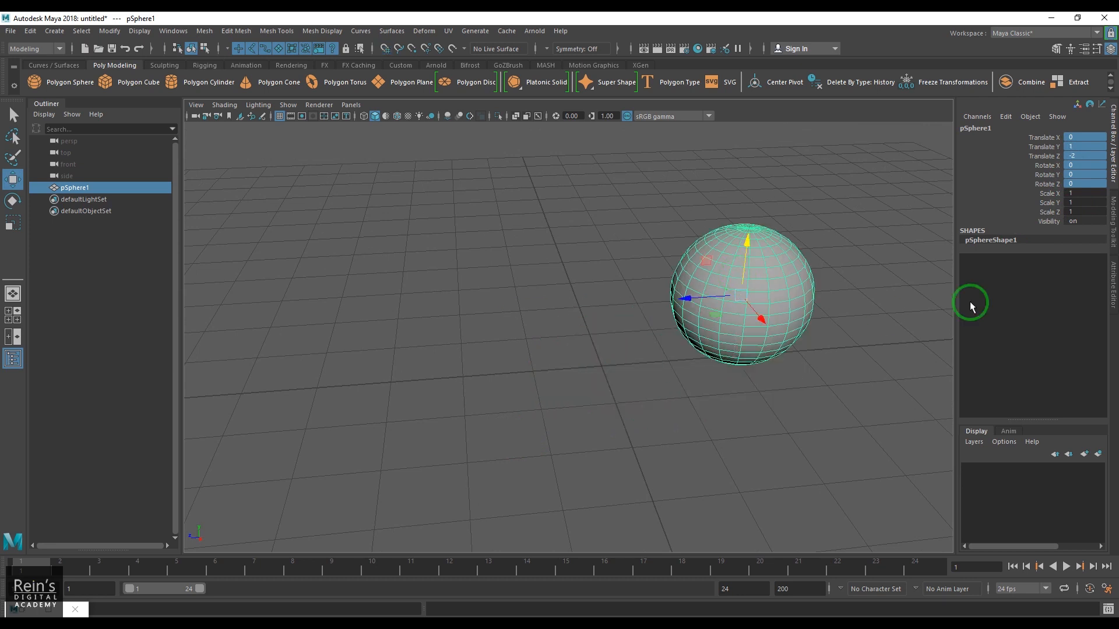
drag(1087, 138, 1088, 156)
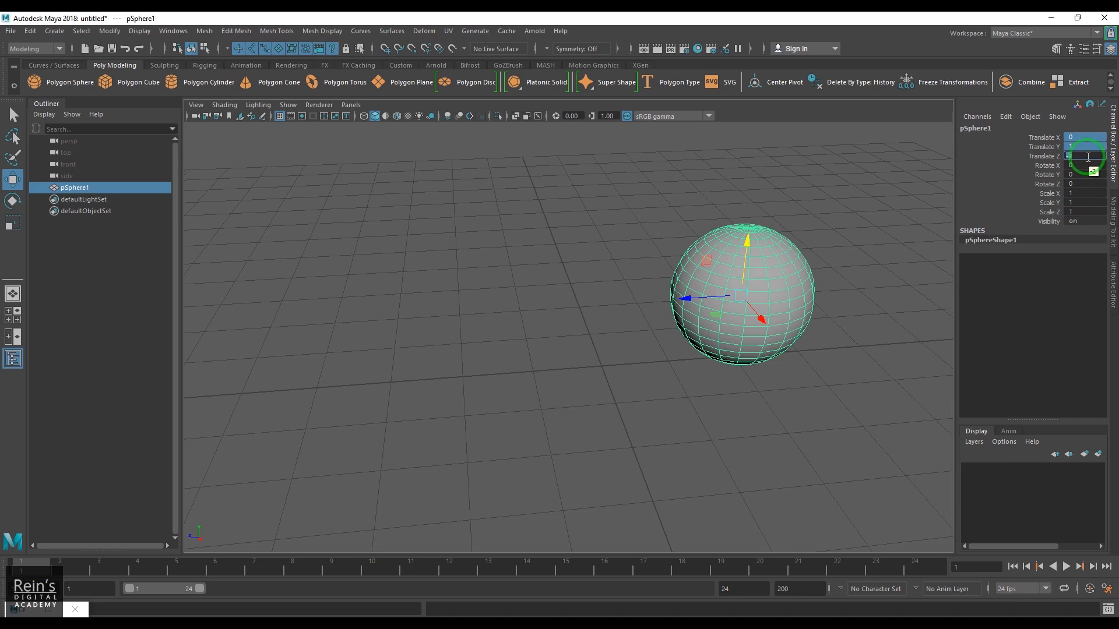
text(0)
key(Return)
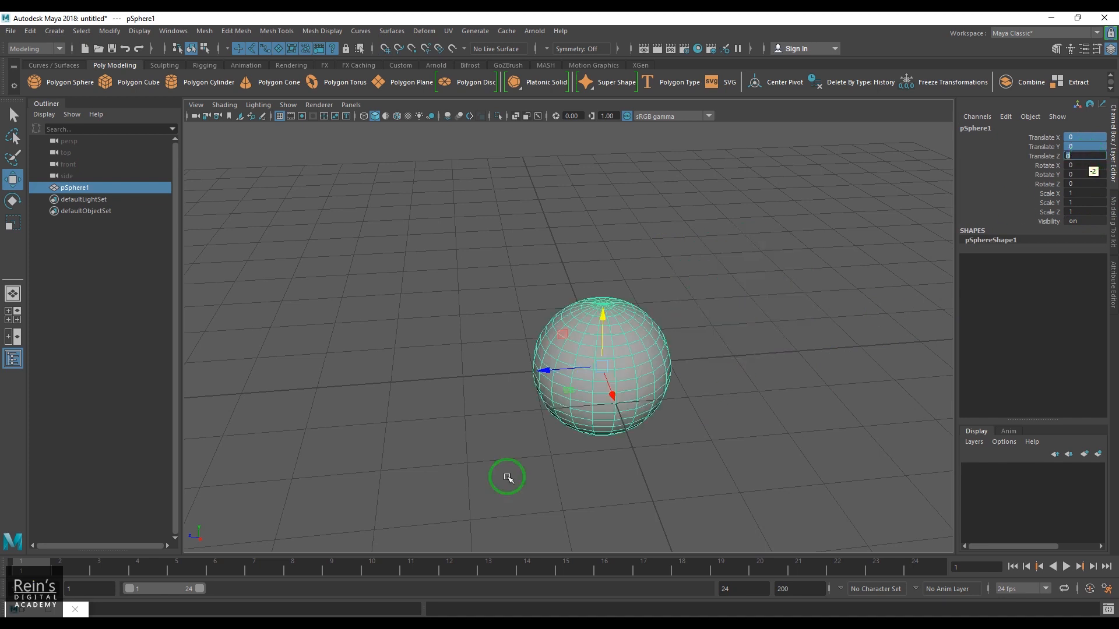
- Try moving the sphere forward along Z and deselecting it, and undo both actions
drag(566, 368, 374, 380)
alt+drag(495, 425, 519, 433)
click(658, 438)
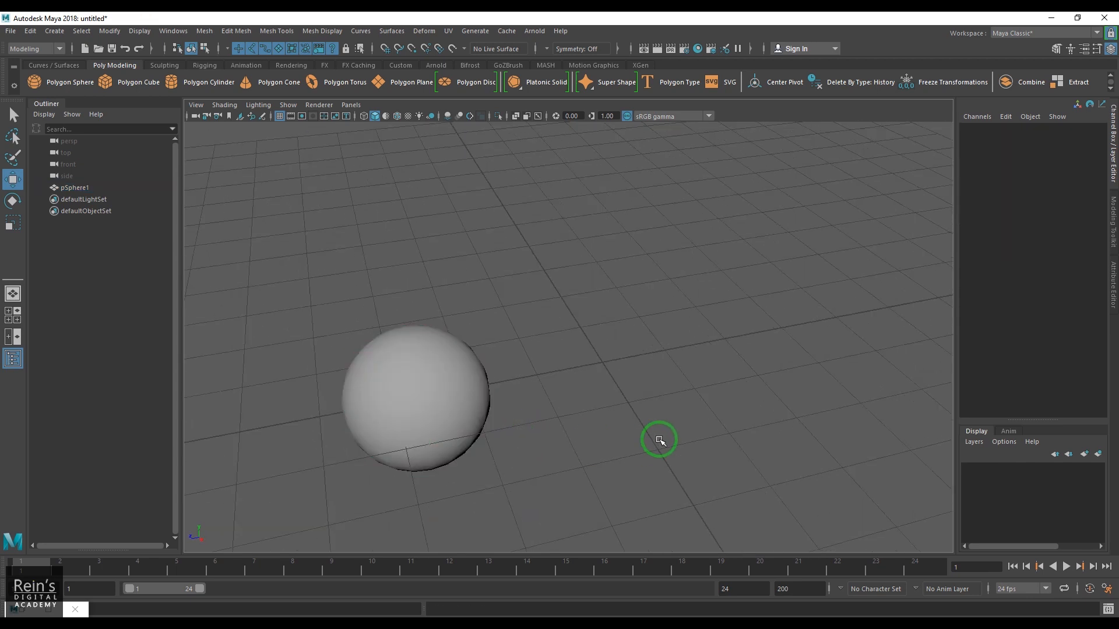
key(ctrl+z)
key(ctrl+z)
- Try moving the sphere about 1.96 units along positive Z and about 2.45 units along negative Z, undoing each move
alt+drag(592, 442, 541, 410)
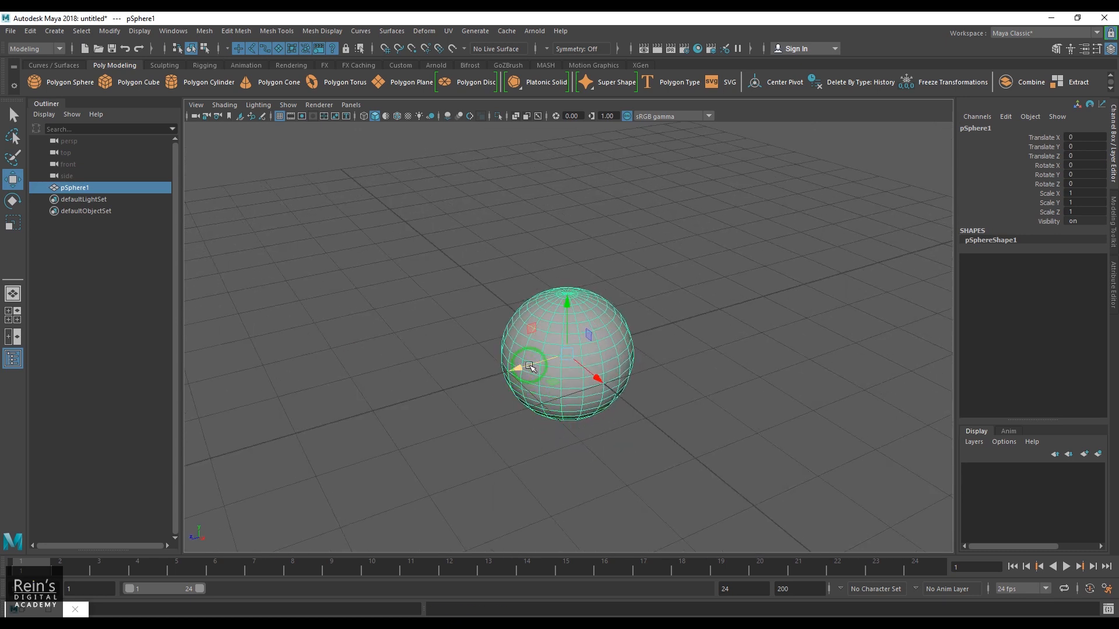
click(531, 426)
click(535, 363)
drag(535, 363, 410, 396)
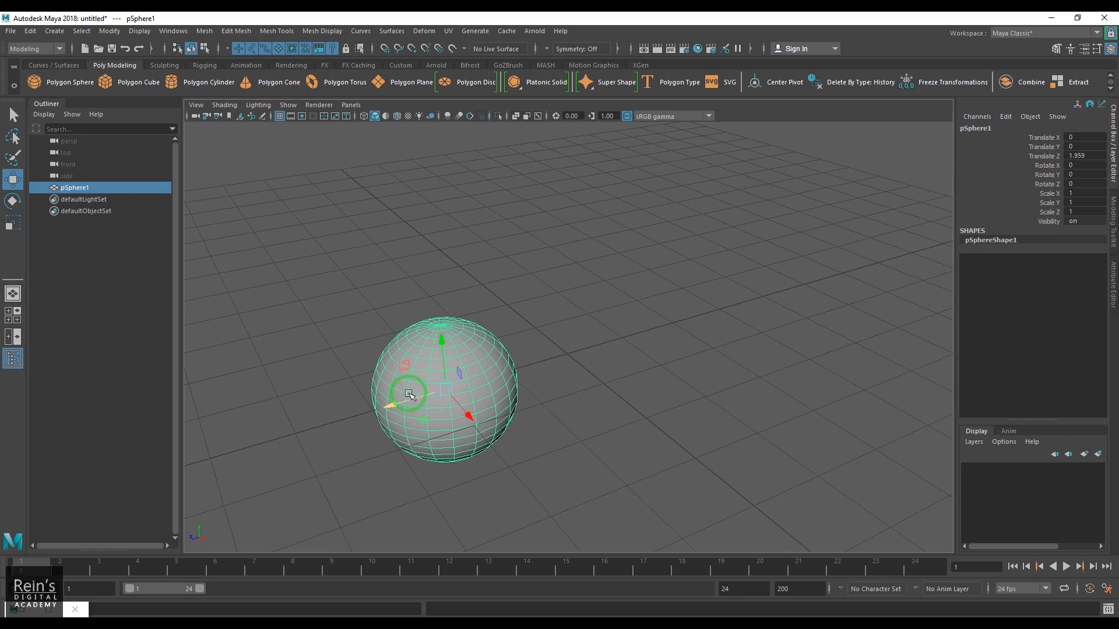
key(ctrl+z)
drag(525, 369, 663, 334)
key(ctrl+z)
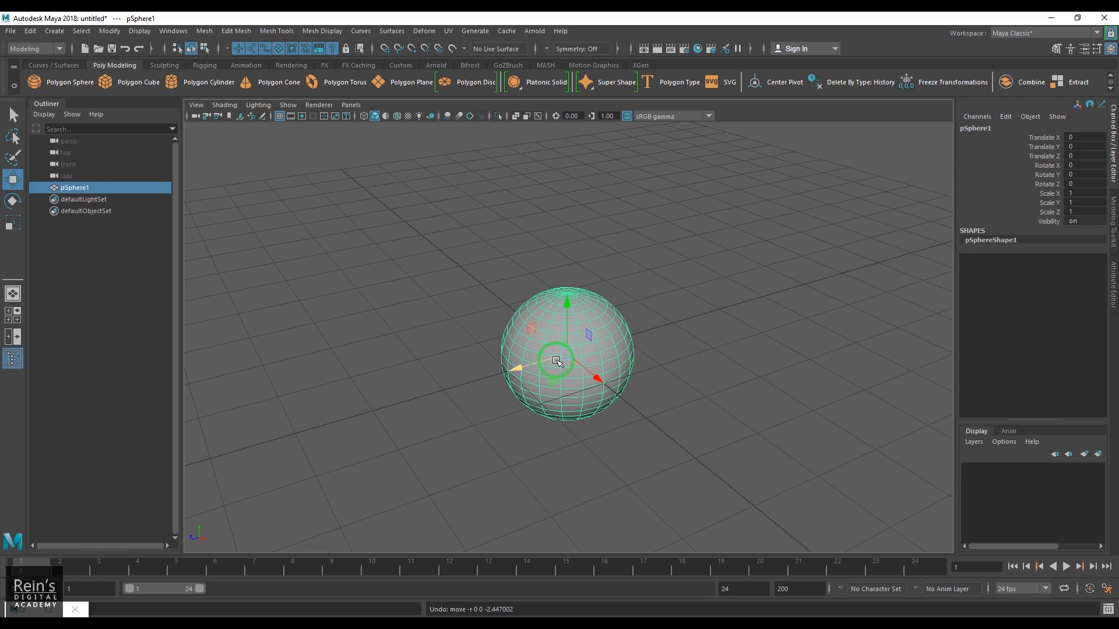
- Move the sphere freely to about 1.046, 0.892, -2.659, and reset its translate values to 0
key(shift+z)
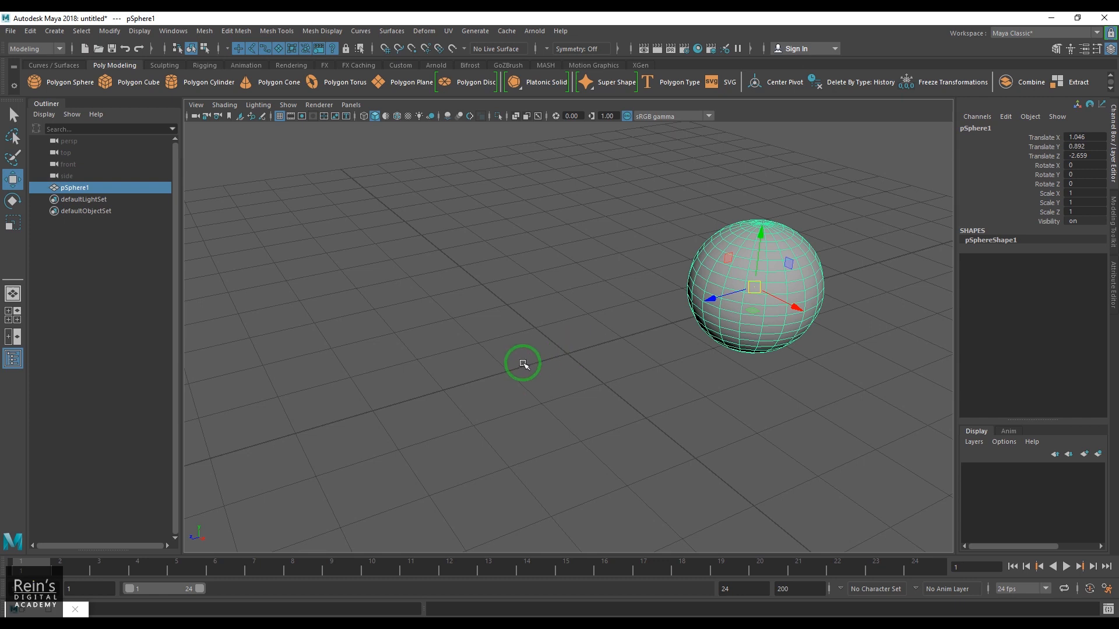
drag(1084, 137, 1094, 155)
text(0)
key(Return)
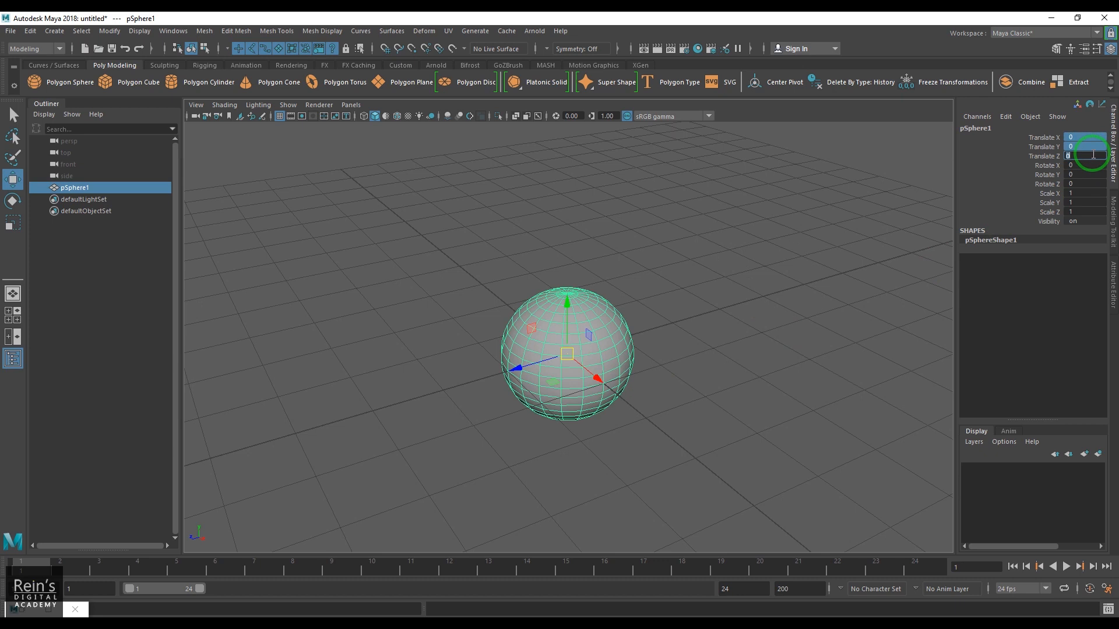
- Set the sphere's Translate X to 1, view the shift from the grid centre, and reset it to 0
click(1090, 137)
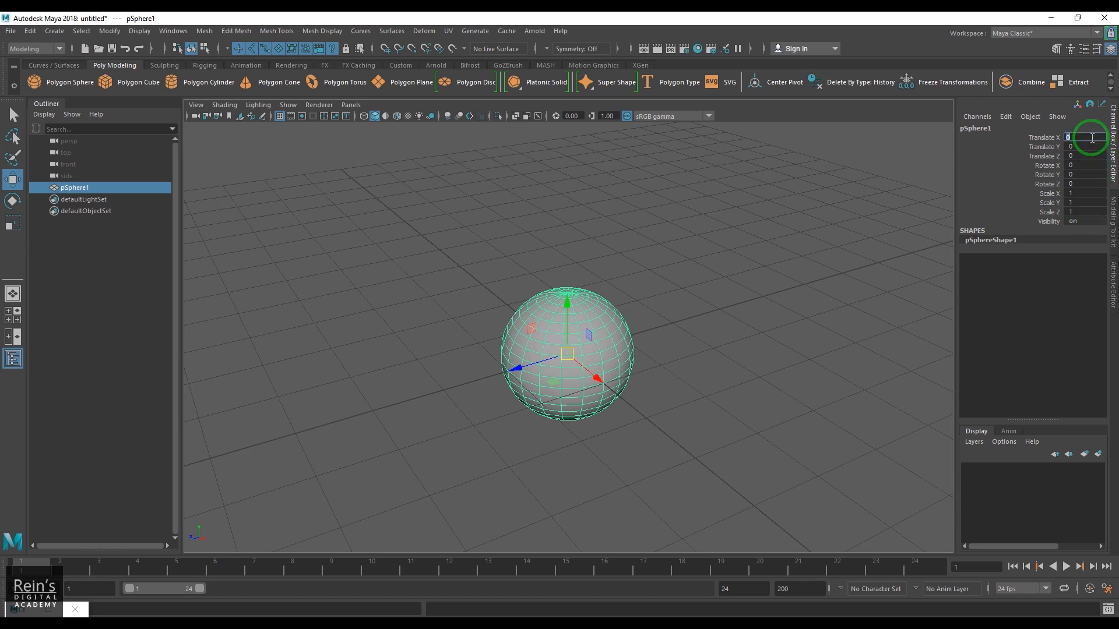
key(Return)
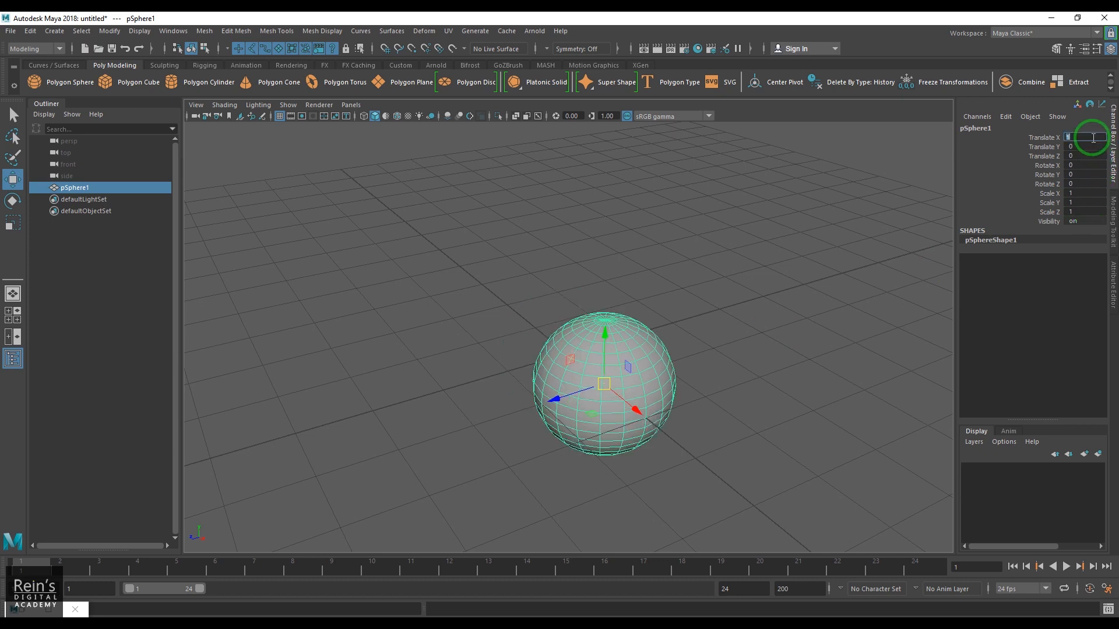
alt+drag(595, 376, 554, 360)
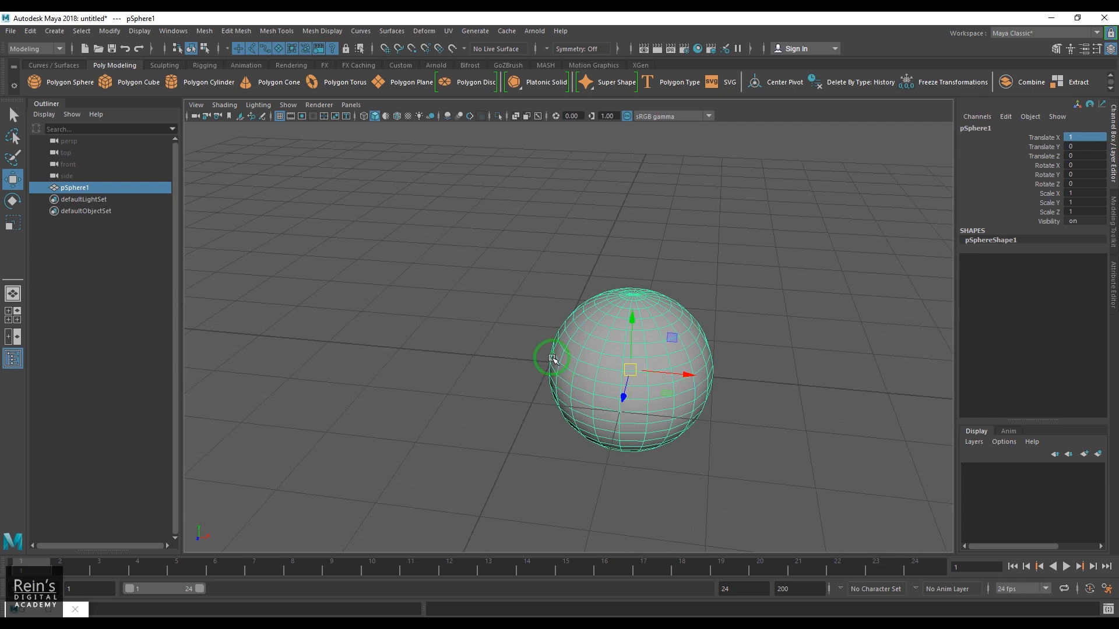
click(1092, 137)
text(0)
key(Return)
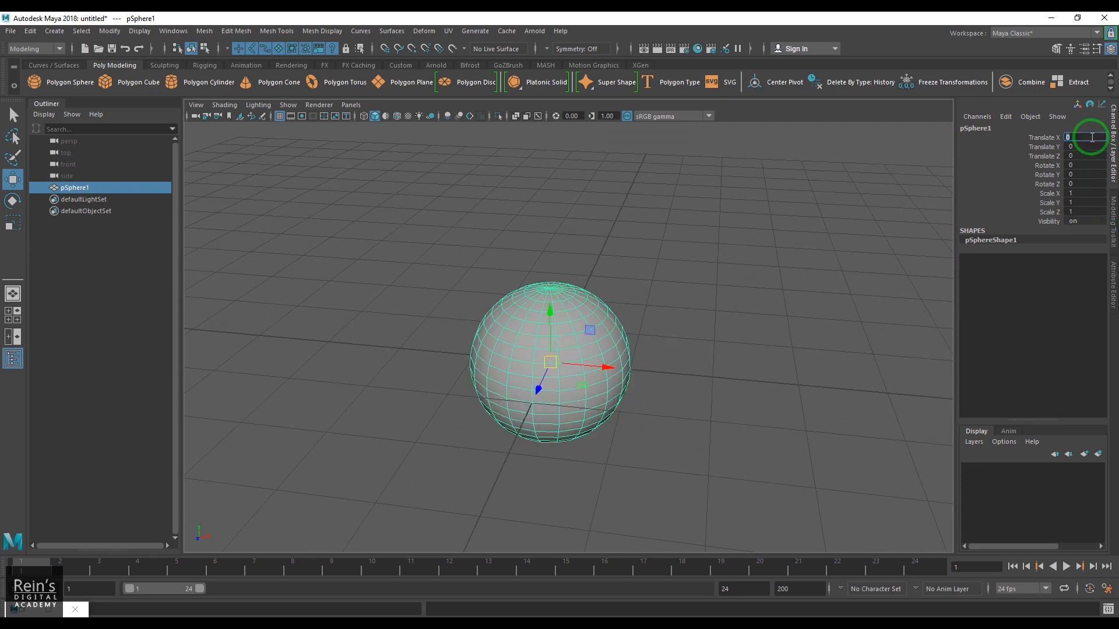
- Set the sphere's Rotate X to 45, inspect the tilted mesh, and reset it to 0
click(1081, 165)
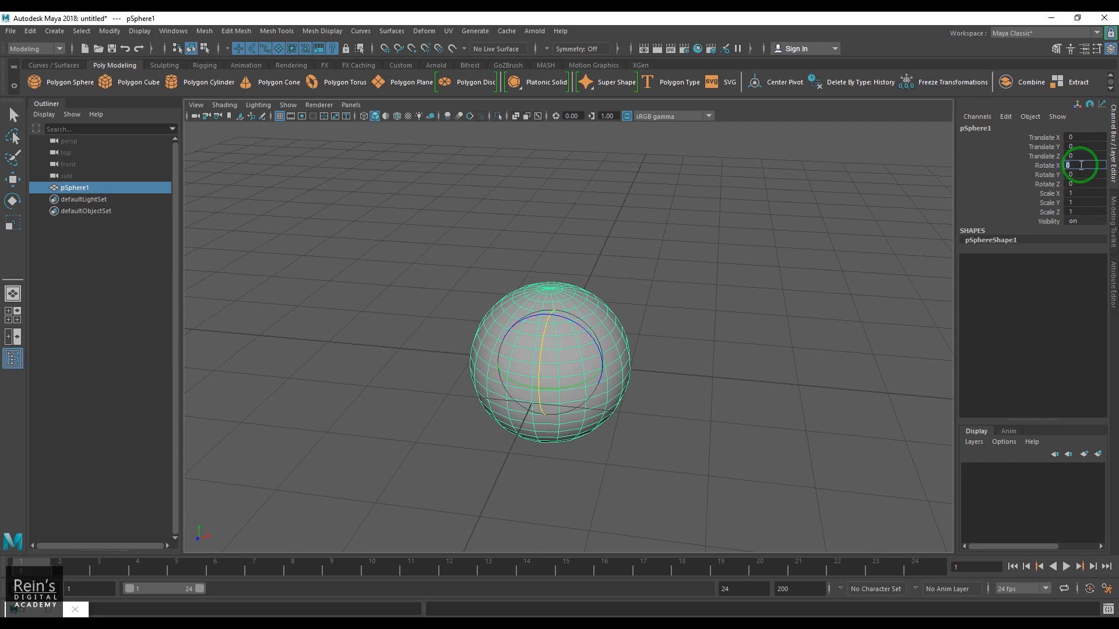
key(Return)
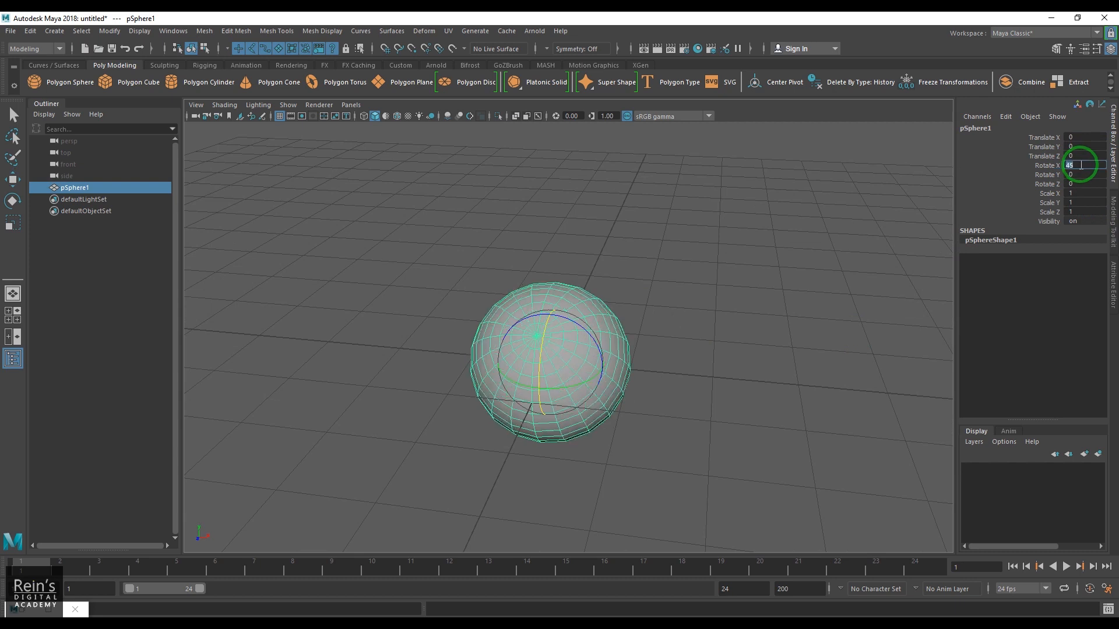
alt+drag(674, 381, 712, 393)
click(1098, 165)
text(0)
key(Return)
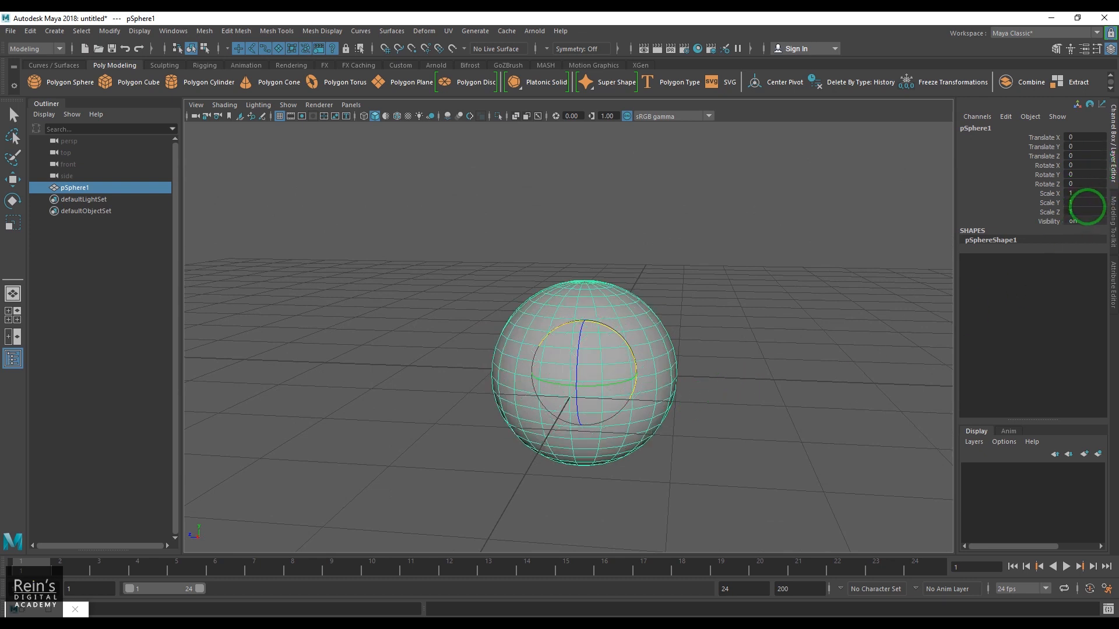
- Activate the Move tool with the sphere selected
click(772, 342)
key(w)
click(606, 402)
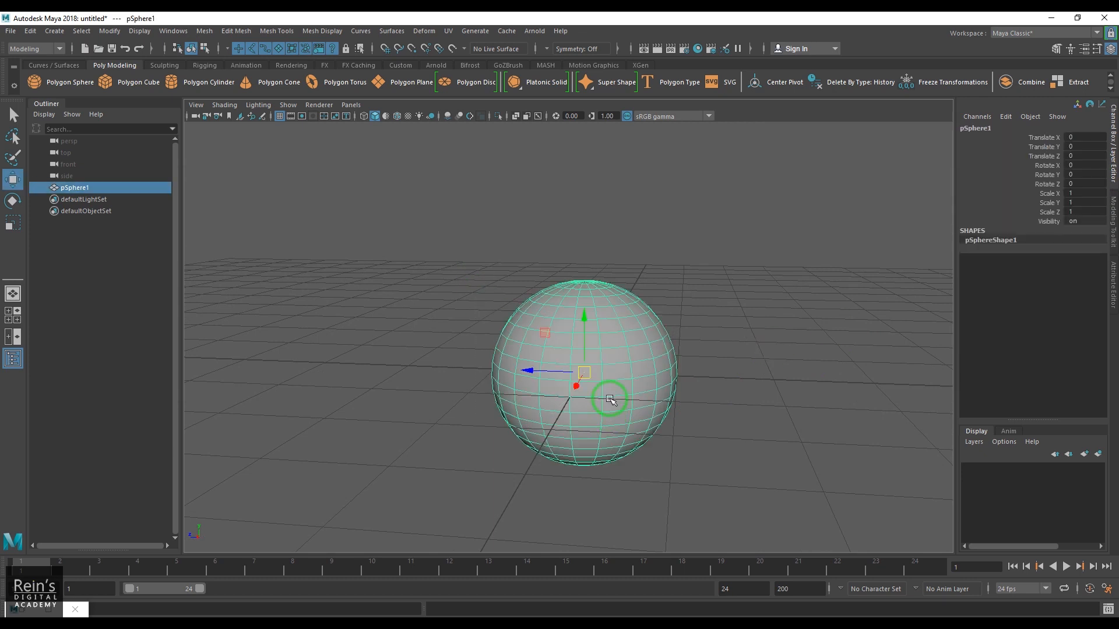
- Try scaling the sphere to 2 on X, Y and Z, view it from another angle, and undo the scaling
drag(1086, 211, 1093, 189)
text(1)
key(Return)
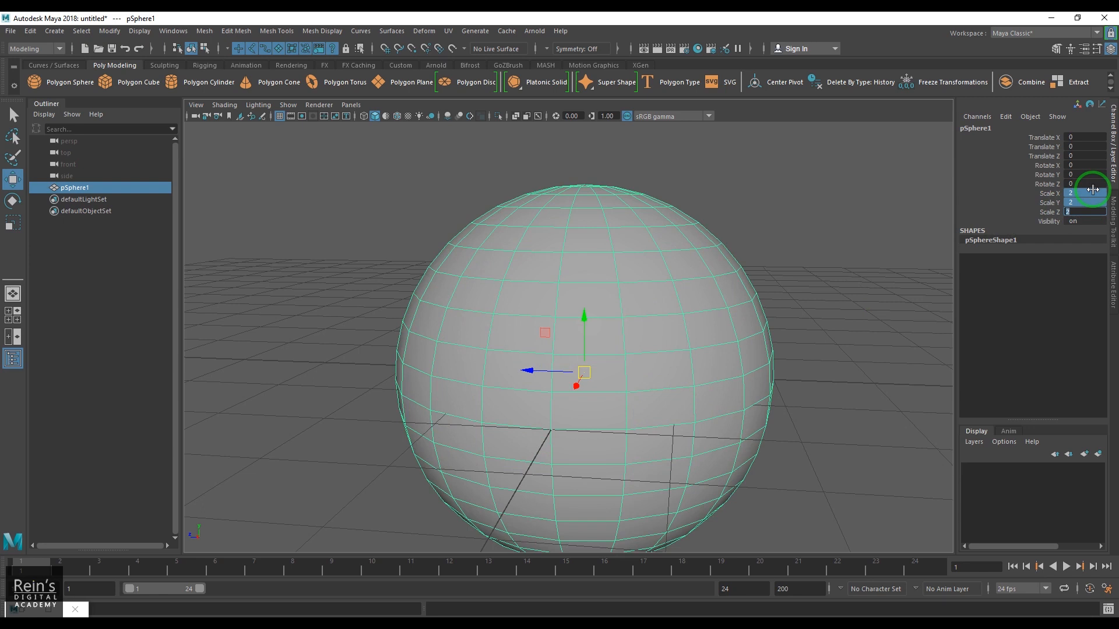
alt+drag(807, 427, 646, 402)
key(ctrl+z)
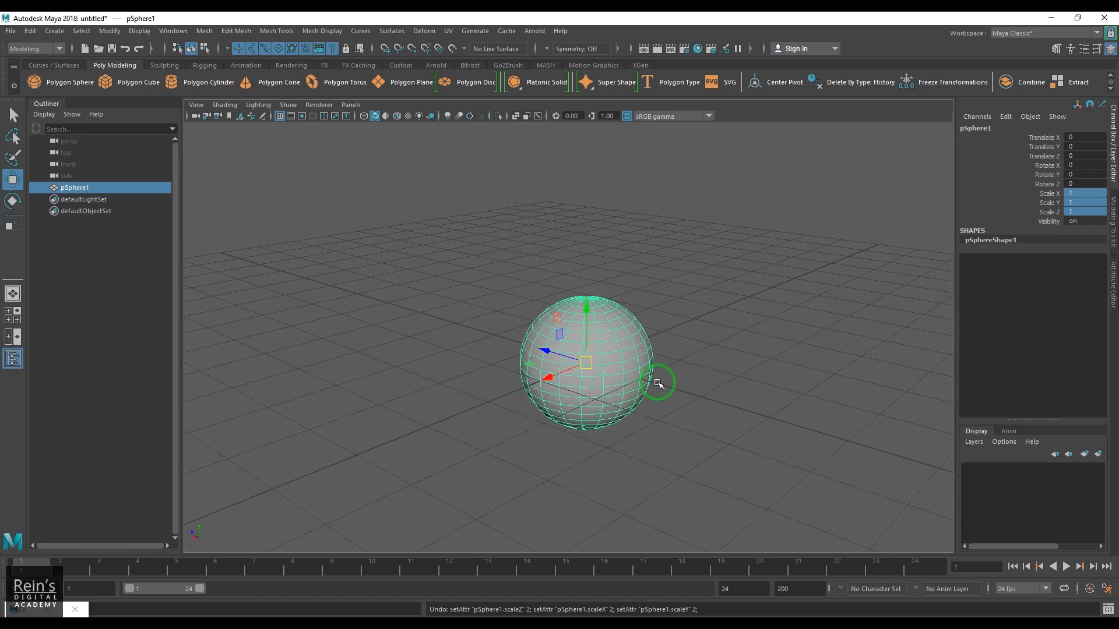
click(691, 461)
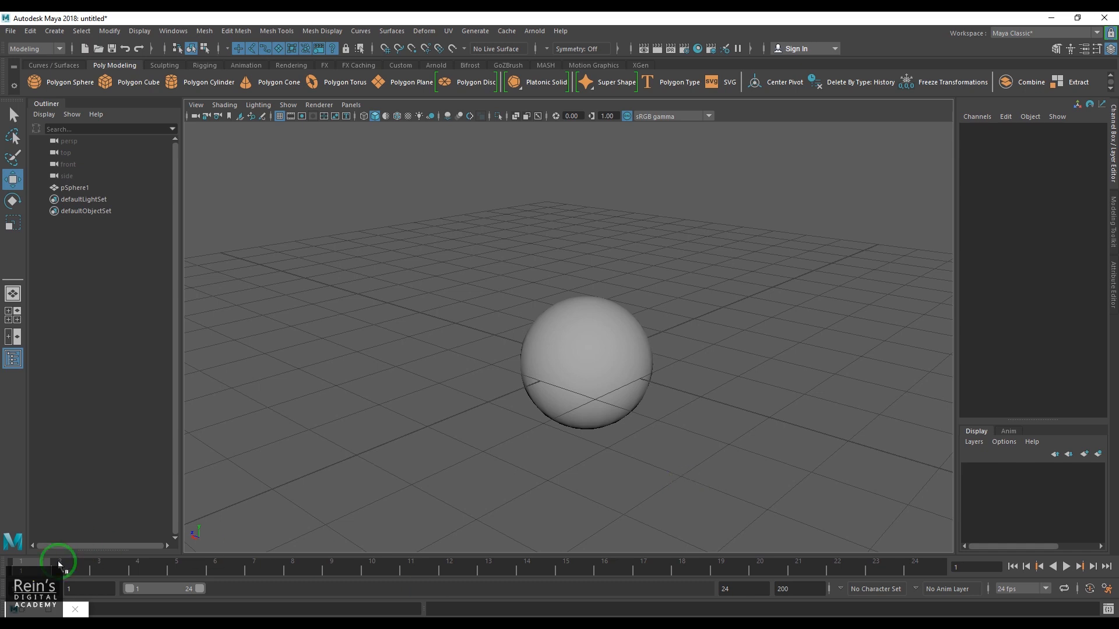
- Move the current time back and forth between frame 1 and the end of the 24-frame timeline
mouse_move(60, 565)
mouse_down()
mouse_move(841, 576)
mouse_move(1, 591)
mouse_up()
click(928, 565)
click(23, 563)
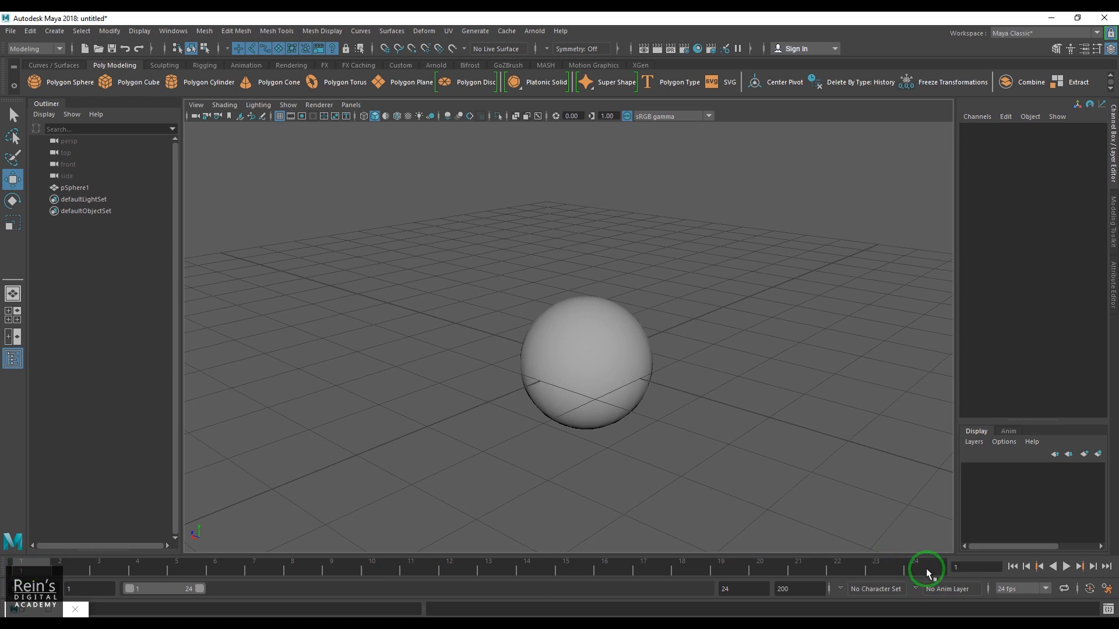
click(925, 573)
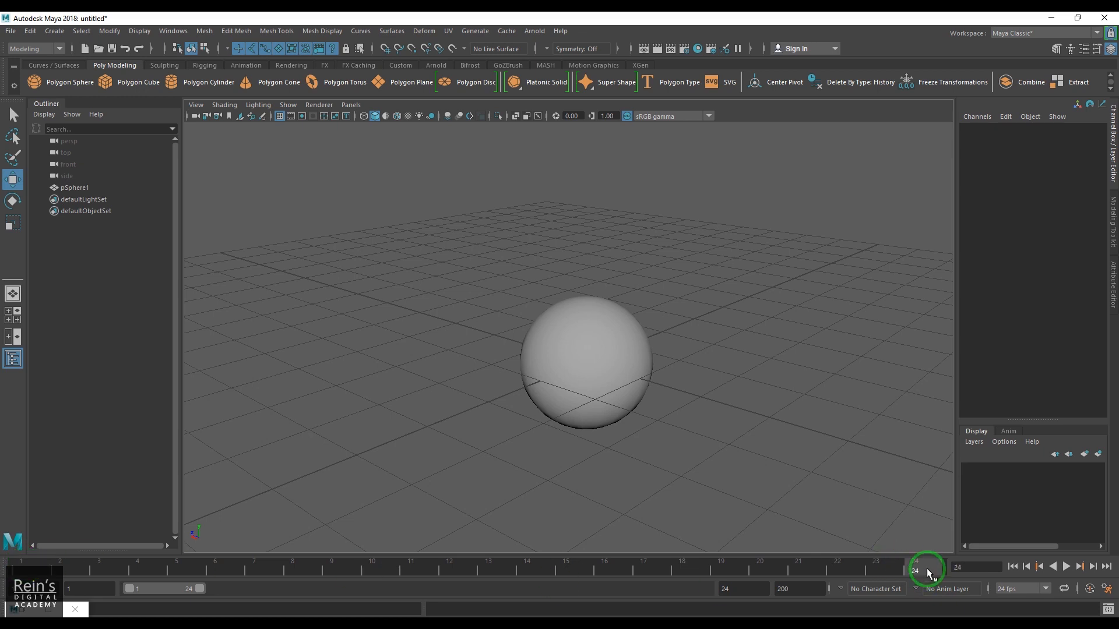
click(23, 565)
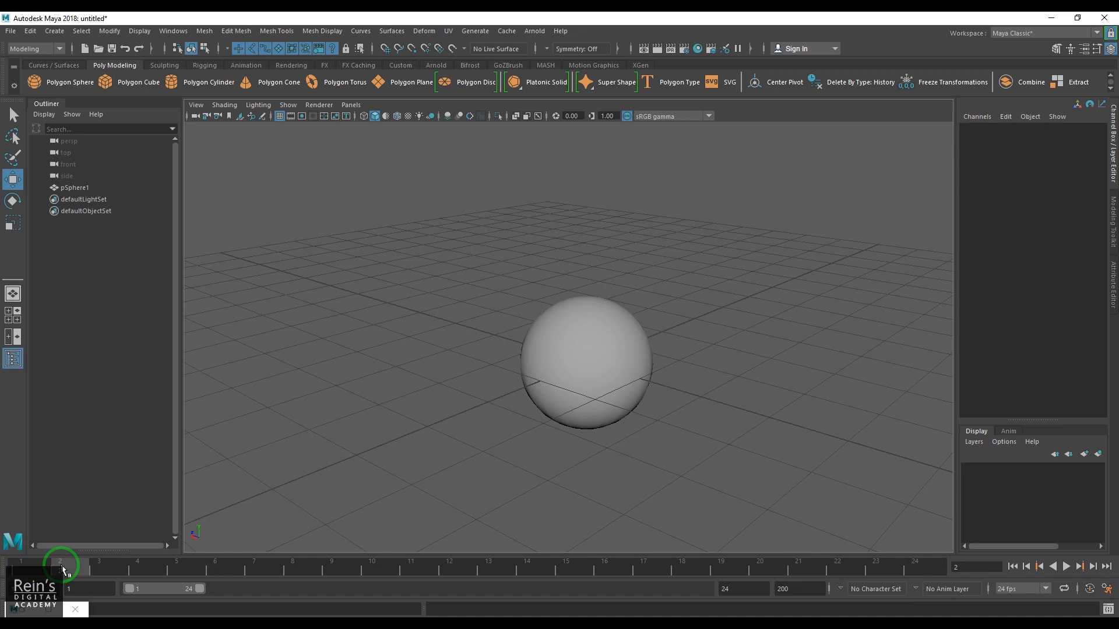
drag(812, 572, 900, 575)
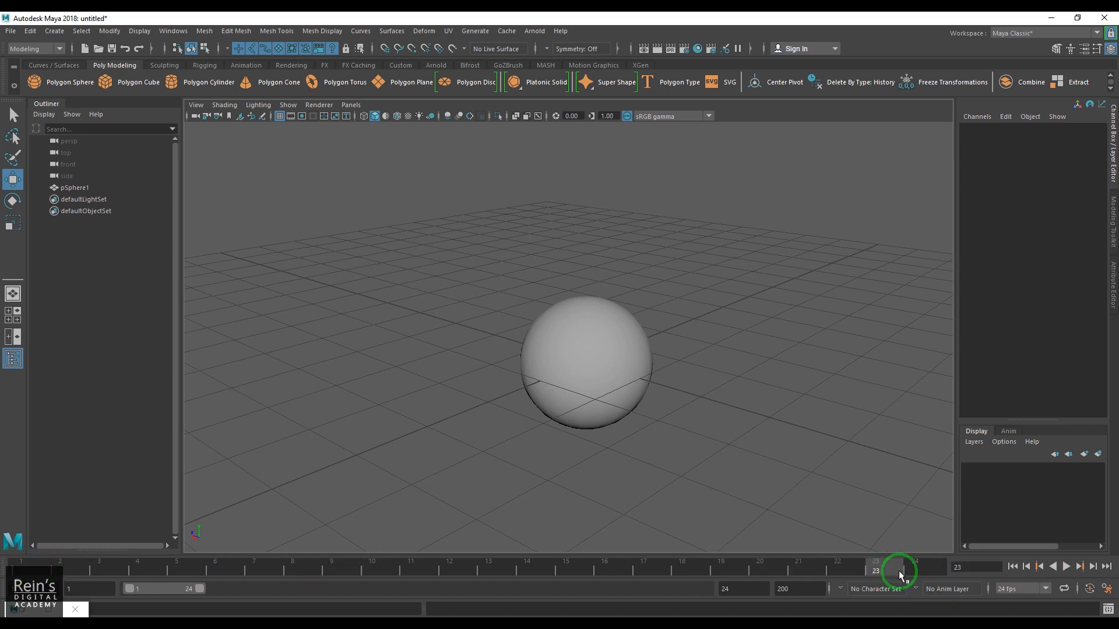
- Play the timeline from frame 1, stop playback, and move the current time to frame 18
click(1013, 566)
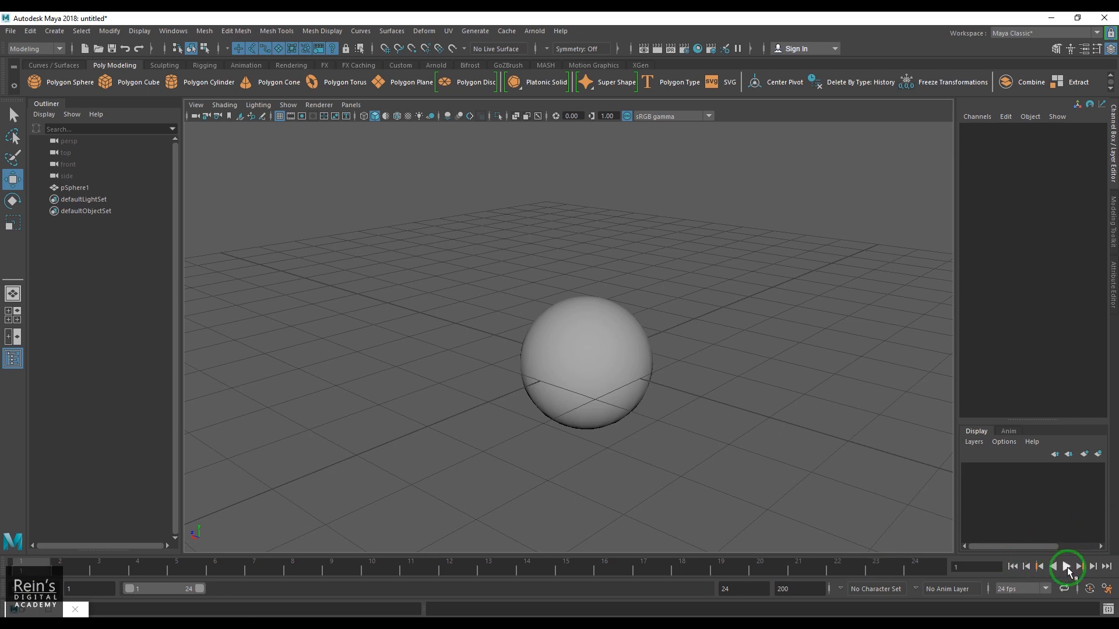
click(1067, 568)
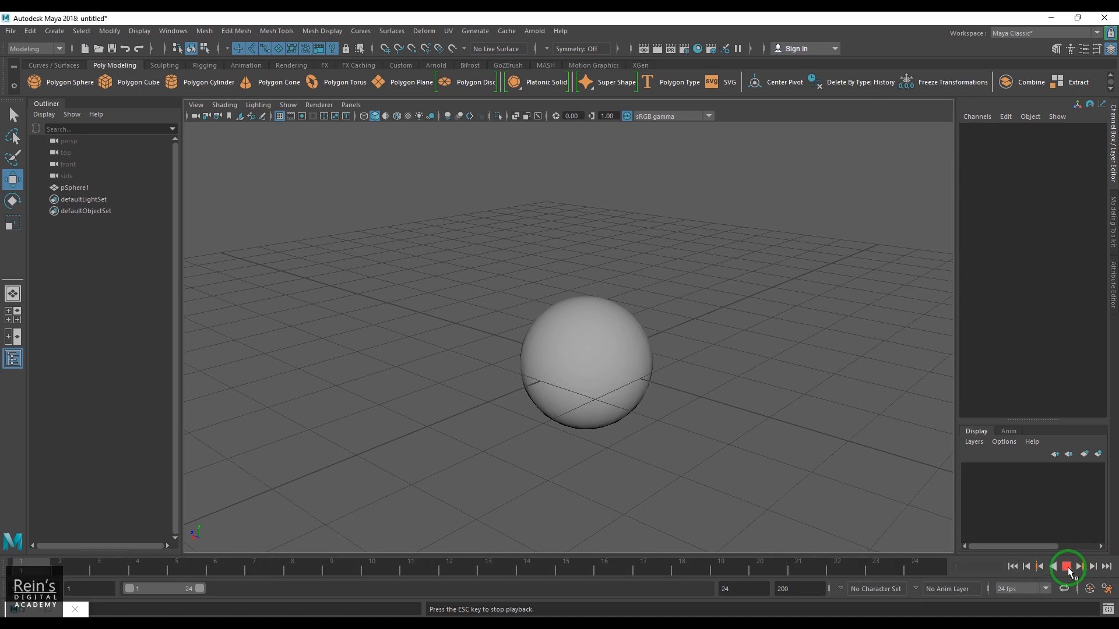
click(1066, 567)
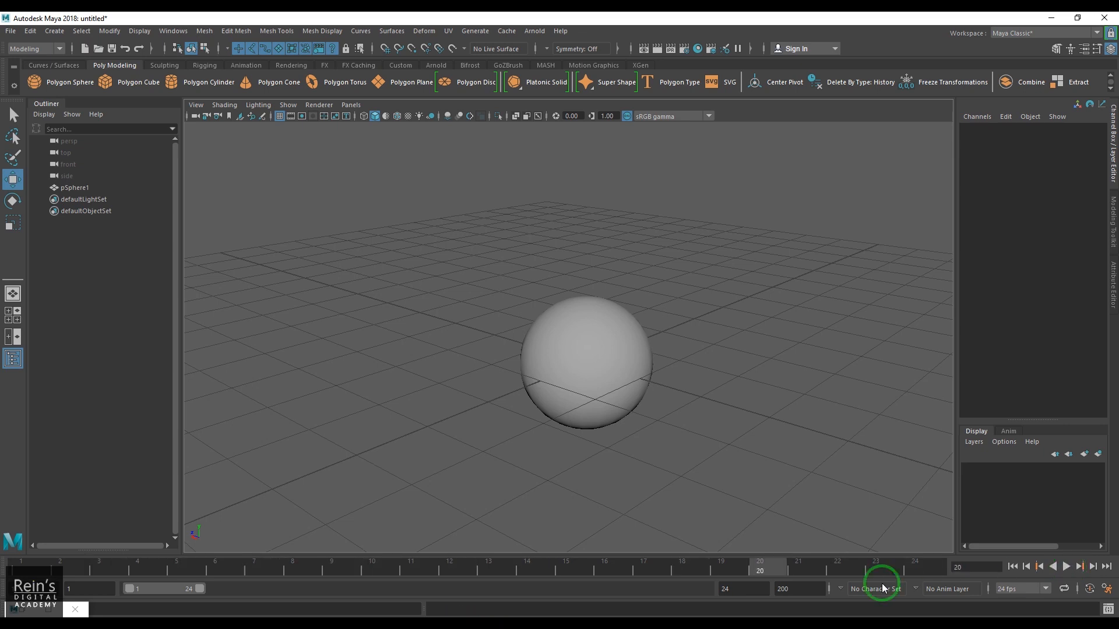
mouse_move(744, 570)
mouse_down()
mouse_move(357, 569)
mouse_move(725, 571)
mouse_up()
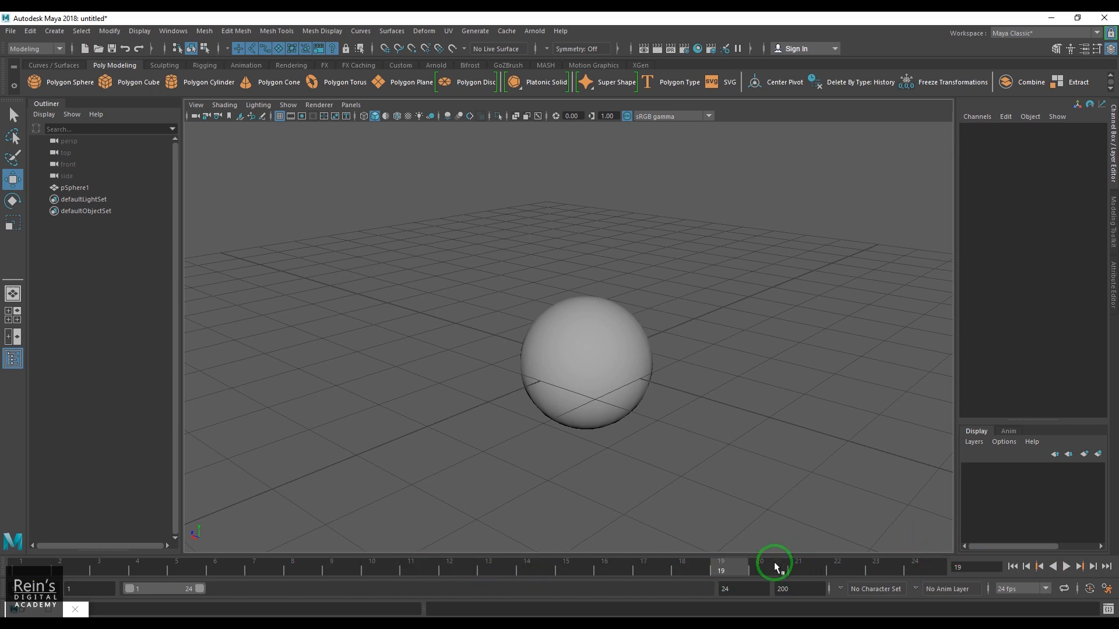
click(682, 566)
- Select the sphere, play and stop the timeline, and return to frame 1
drag(534, 227, 571, 324)
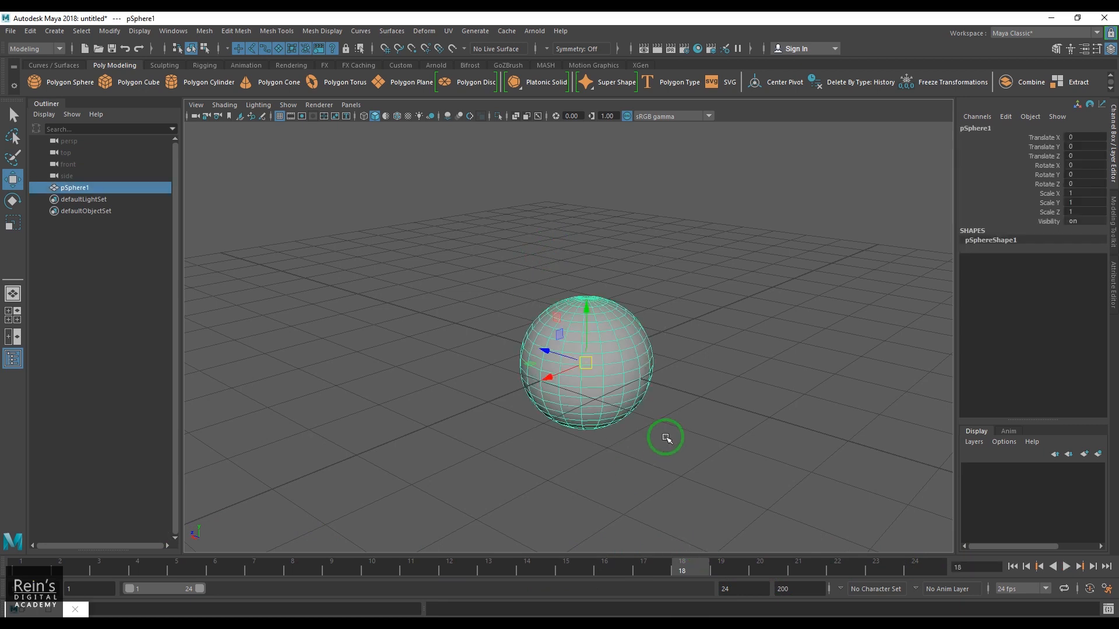
click(1066, 566)
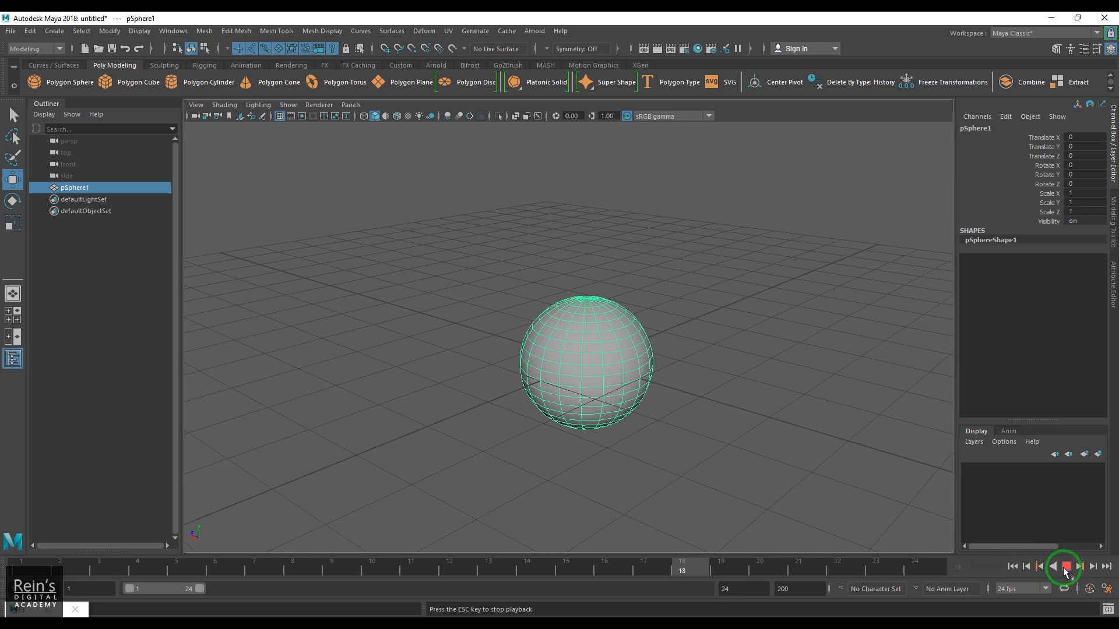
click(1064, 567)
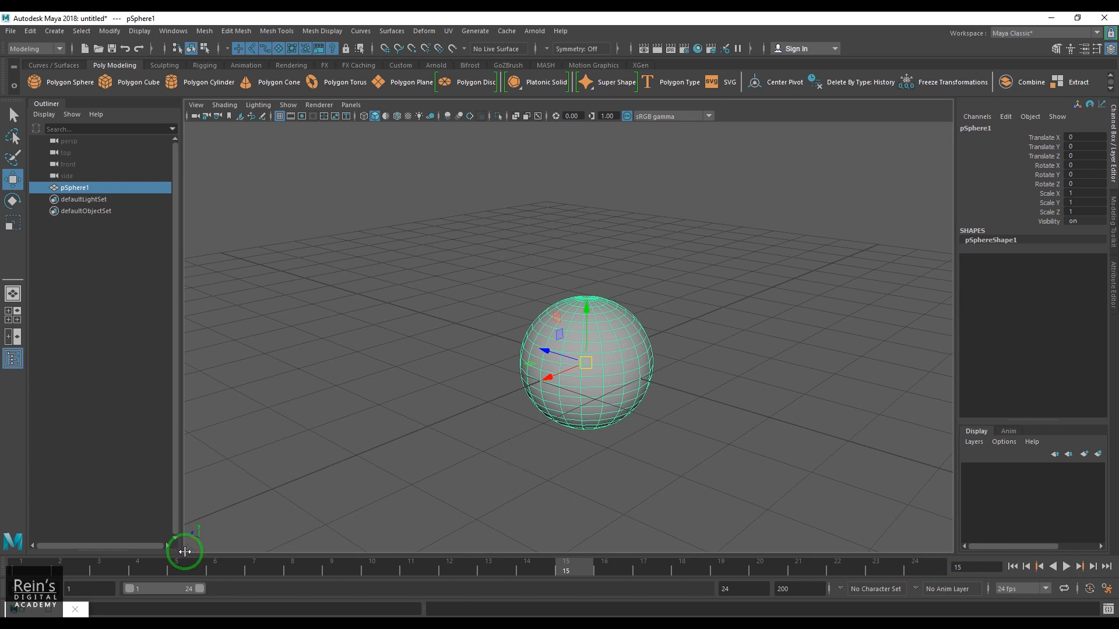
key(alt+v)
click(37, 559)
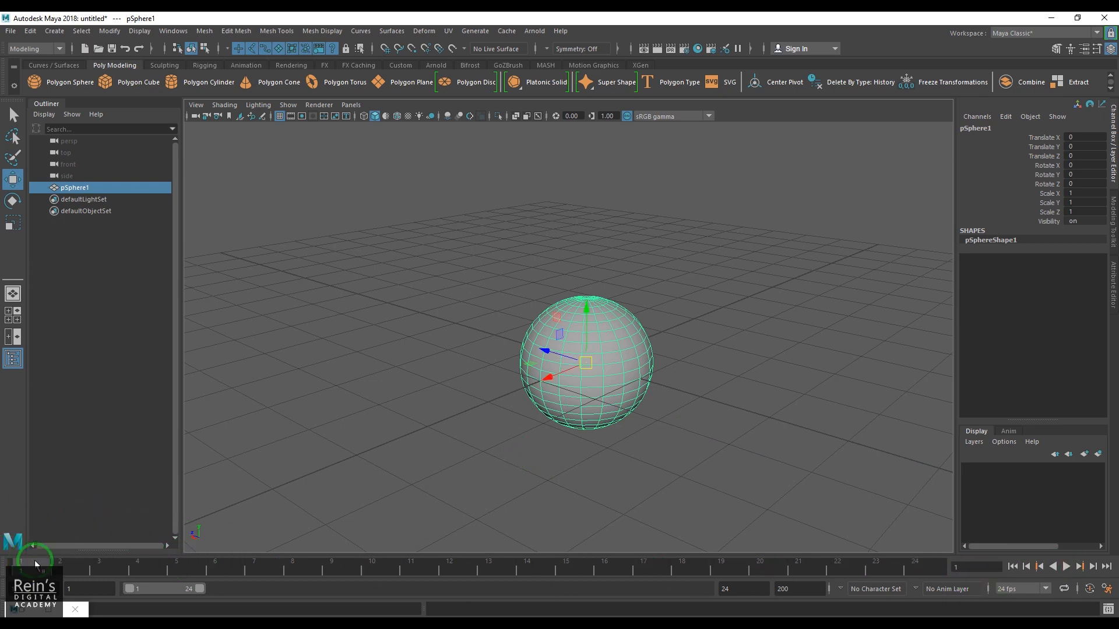
- Examine the first few frames by moving along the timeline, and return to frame 1
drag(114, 566, 166, 568)
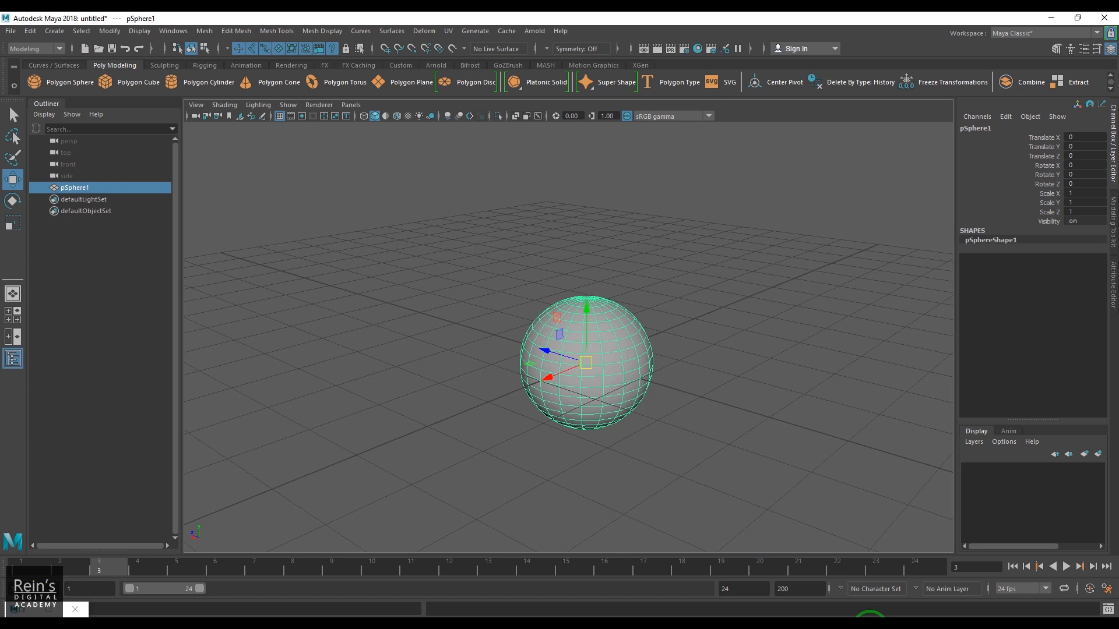
click(25, 573)
click(26, 572)
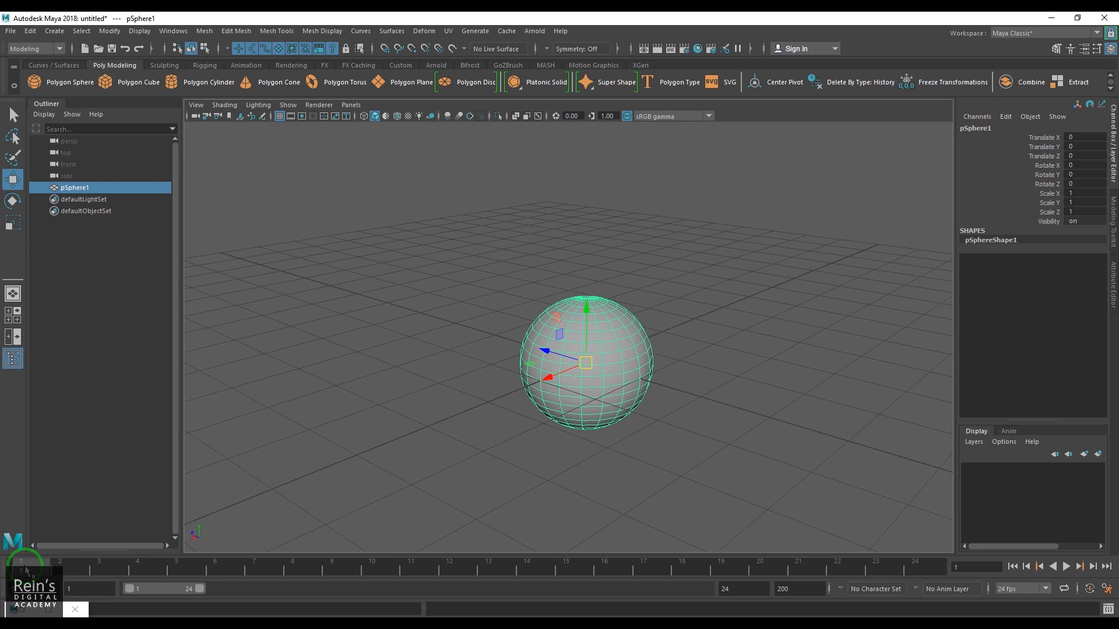
click(62, 567)
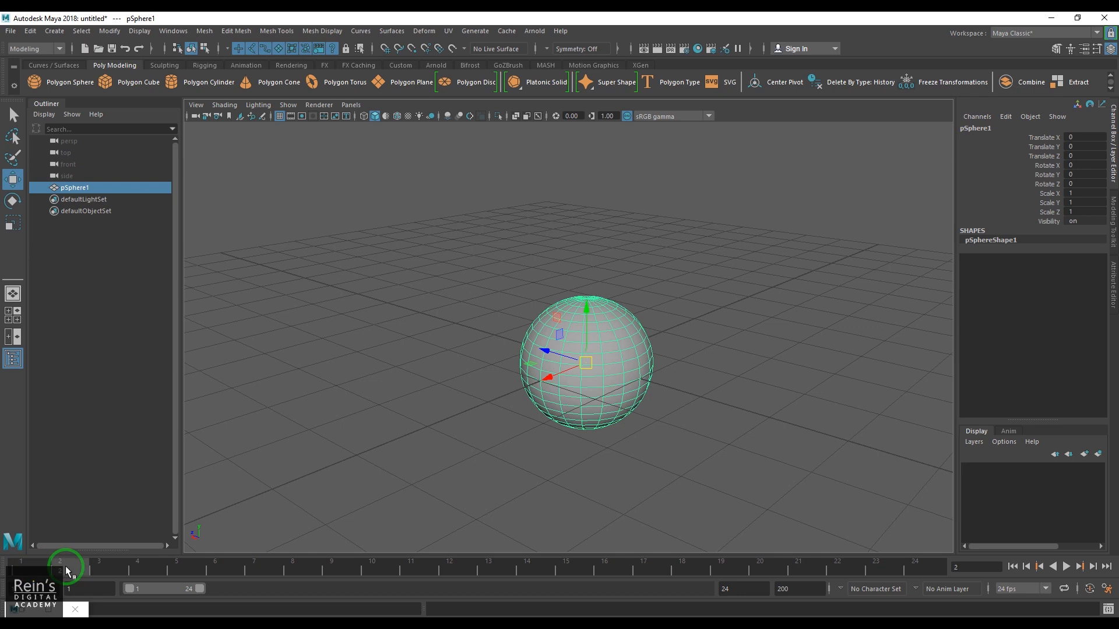
mouse_move(75, 571)
mouse_down()
mouse_move(175, 580)
mouse_move(11, 580)
mouse_move(141, 562)
mouse_move(23, 565)
mouse_up()
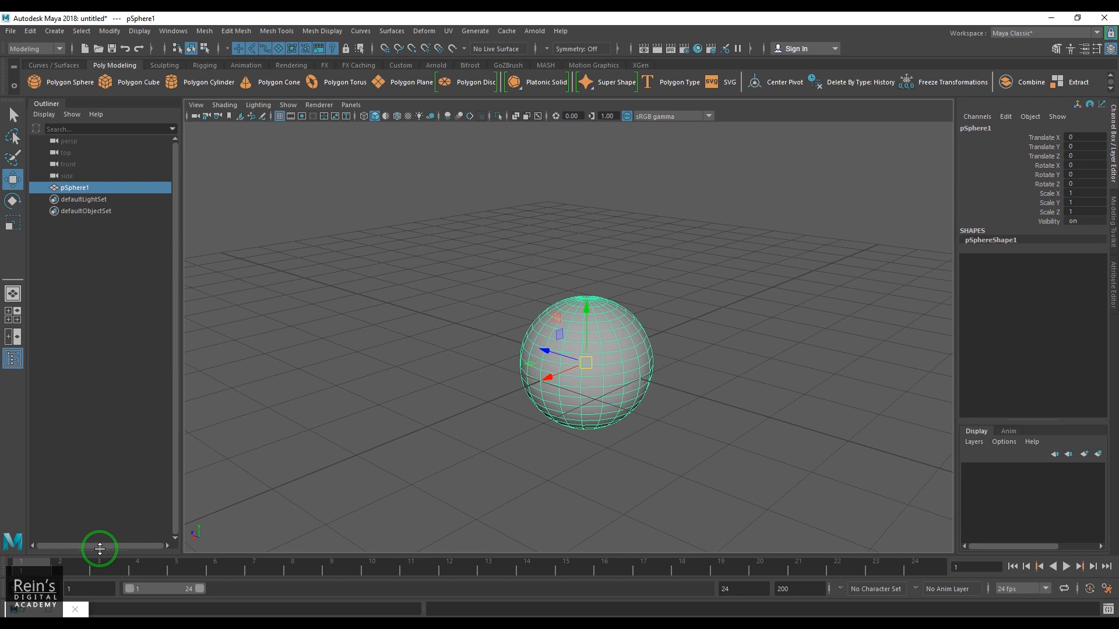
- Play the 24-frame range and move the current time between its first and last frames, ending on frame 24
drag(65, 568, 856, 590)
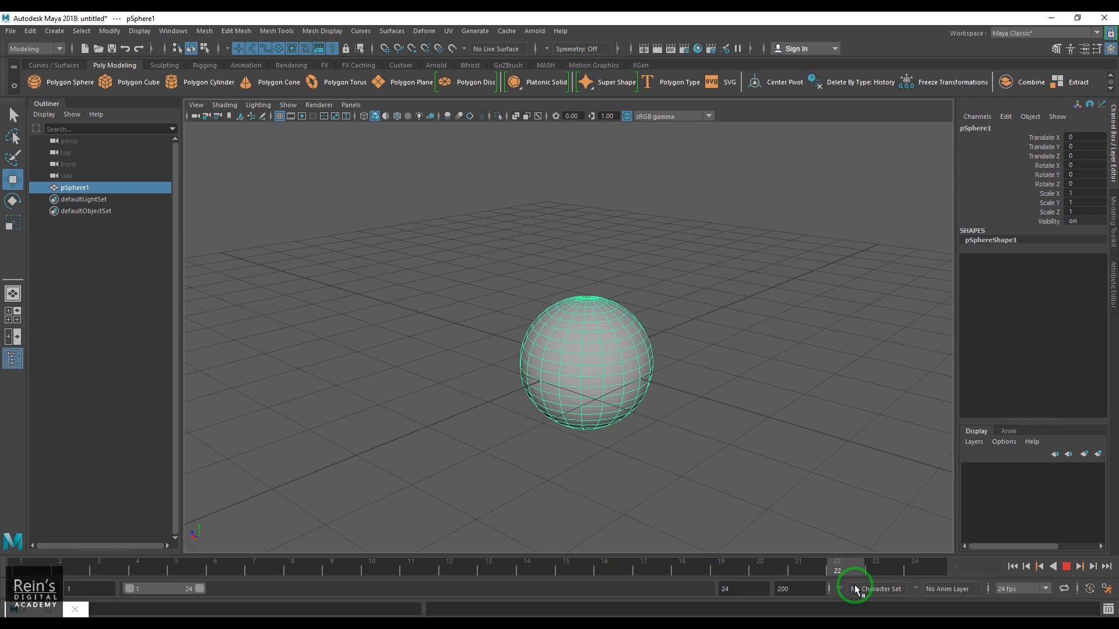
drag(855, 590, 371, 546)
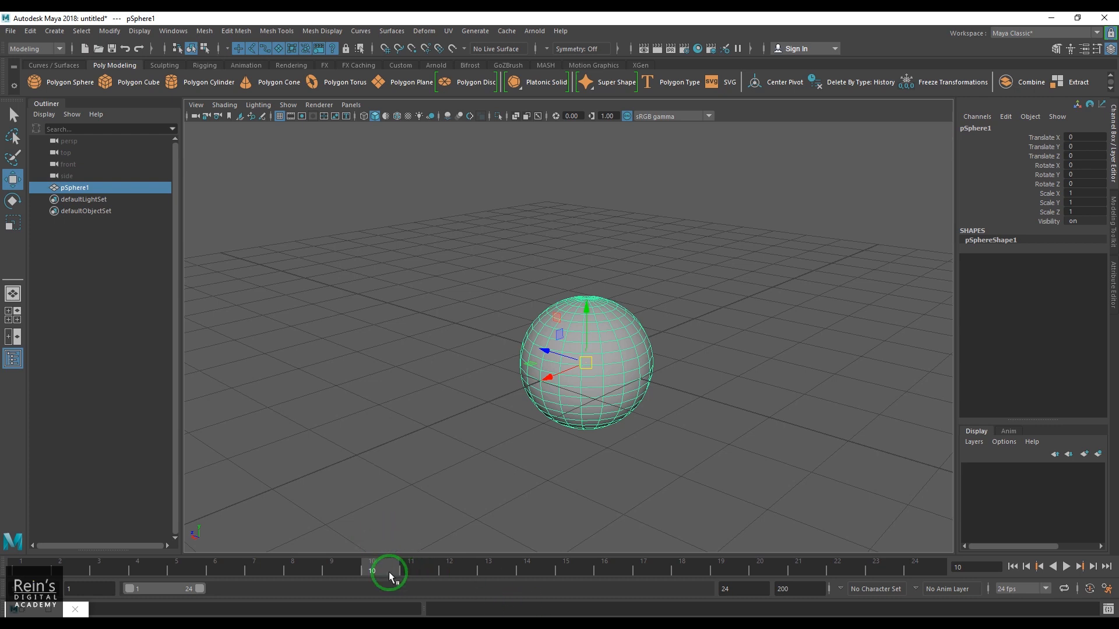
key(alt+v)
mouse_move(61, 547)
mouse_down()
mouse_move(344, 582)
mouse_move(584, 589)
mouse_move(18, 568)
mouse_move(949, 557)
mouse_up()
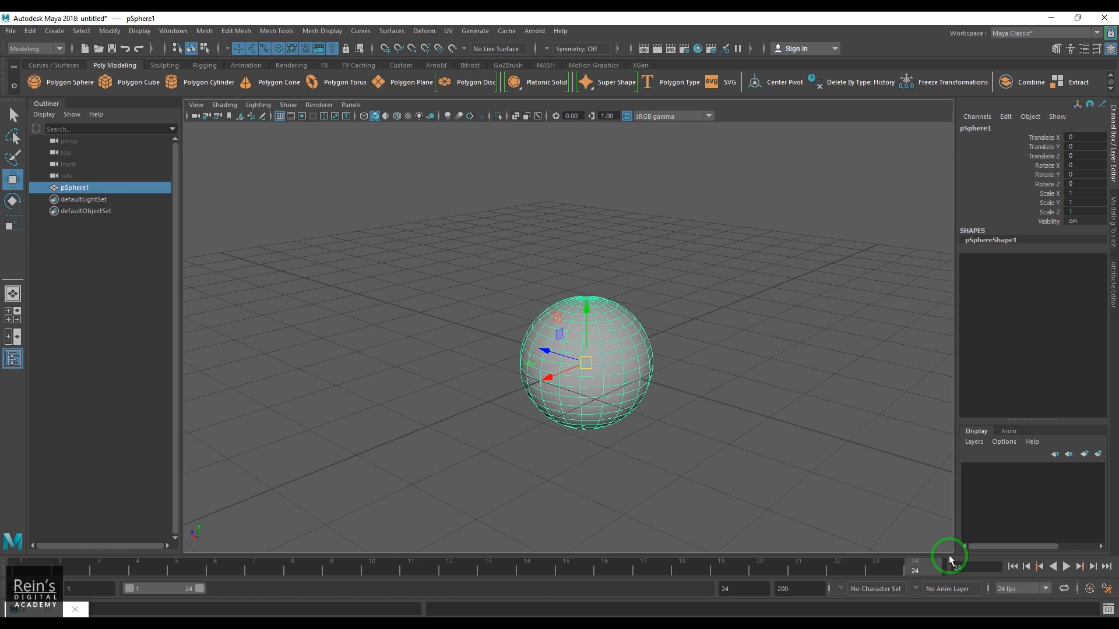
mouse_move(948, 555)
mouse_down()
mouse_move(8, 580)
mouse_move(21, 567)
mouse_up()
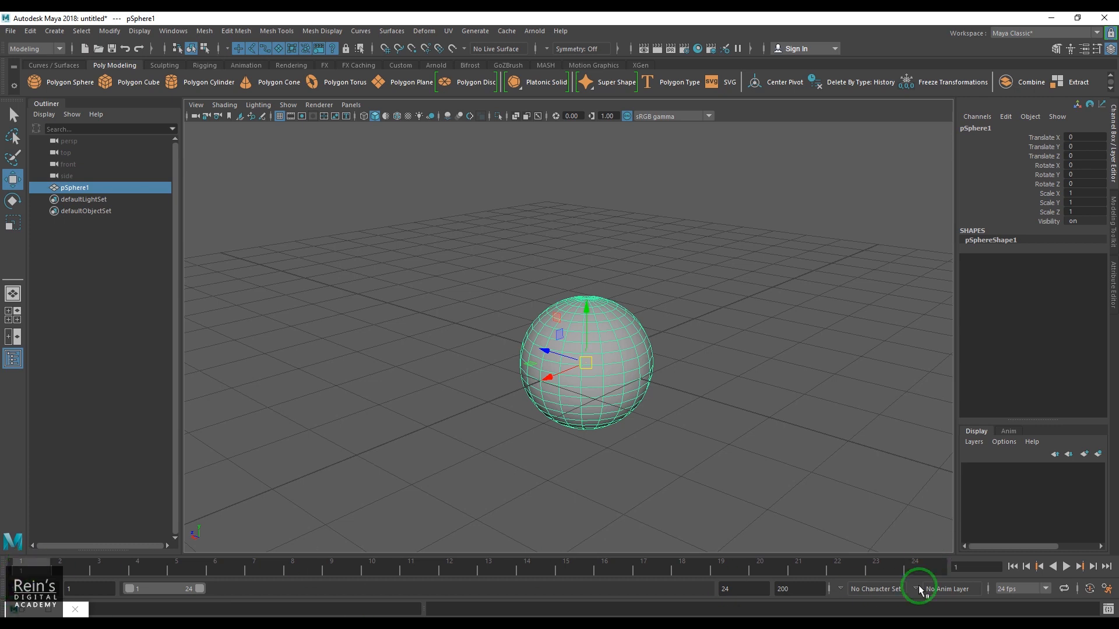
click(937, 568)
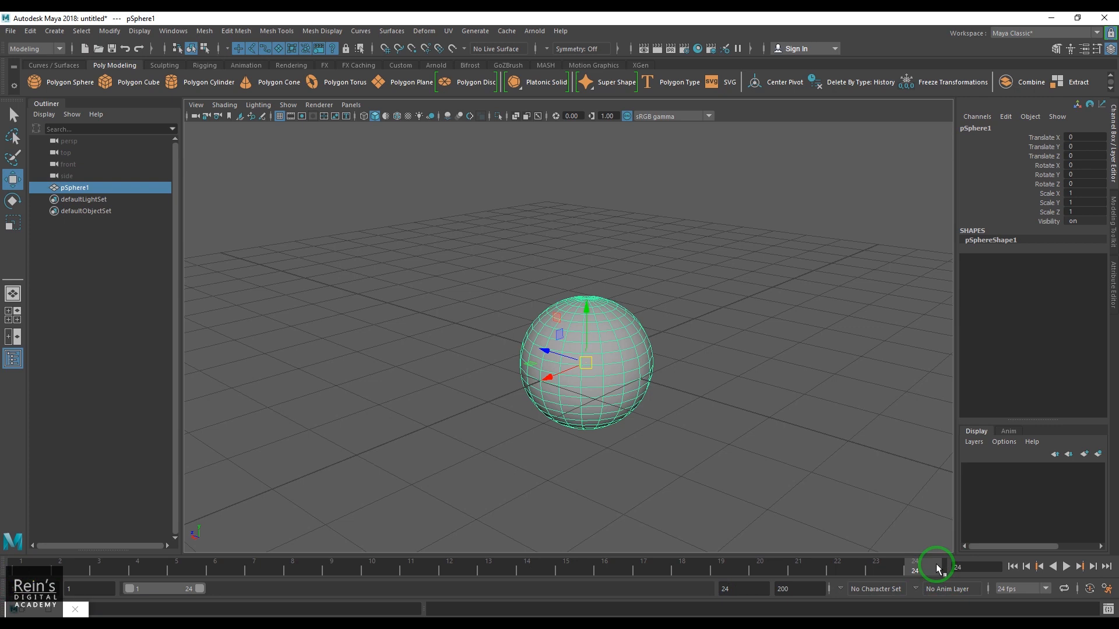
- Set the end time of the playback range to 240
drag(758, 589, 571, 575)
text(240)
key(Return)
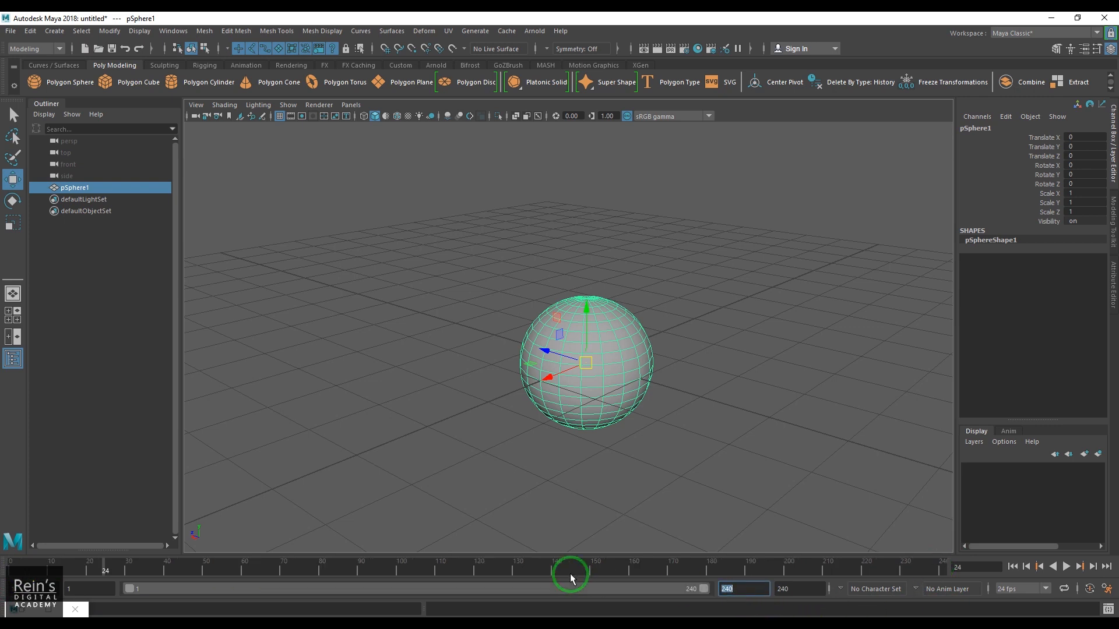
- Play through the 240-frame range, stop playback, and rewind to frame 1
key(alt+v)
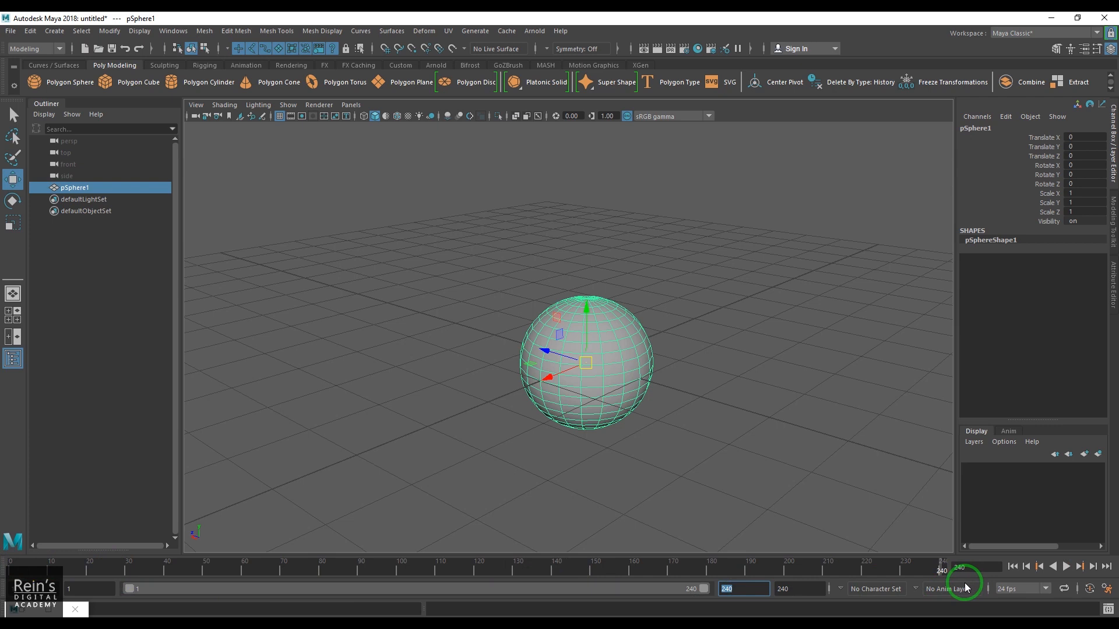
drag(750, 560, 20, 574)
click(1066, 566)
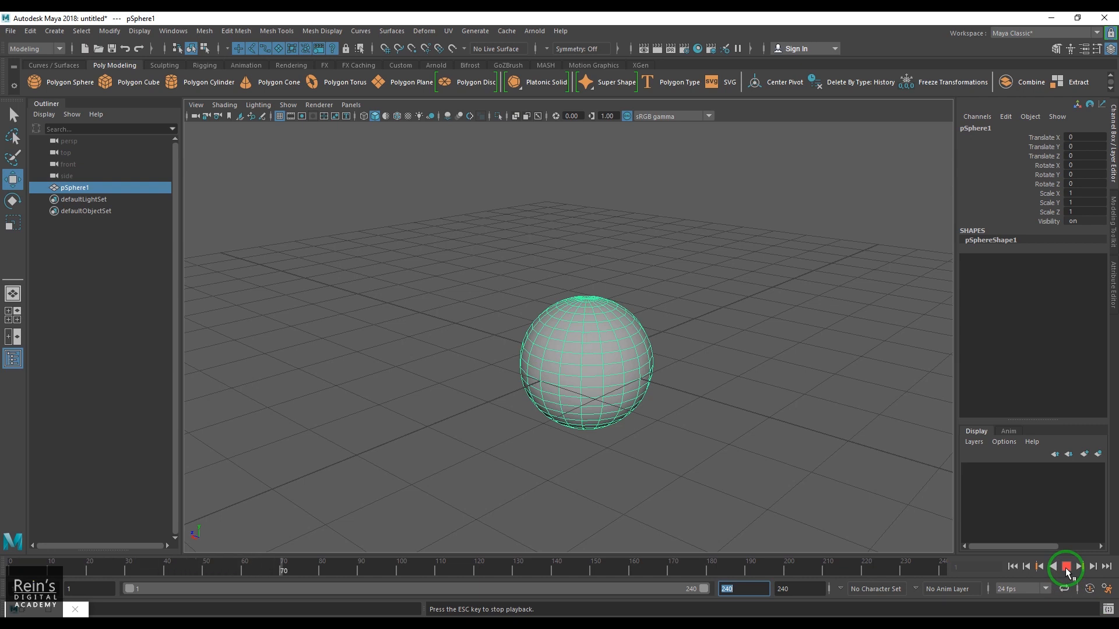
click(1066, 567)
click(1012, 567)
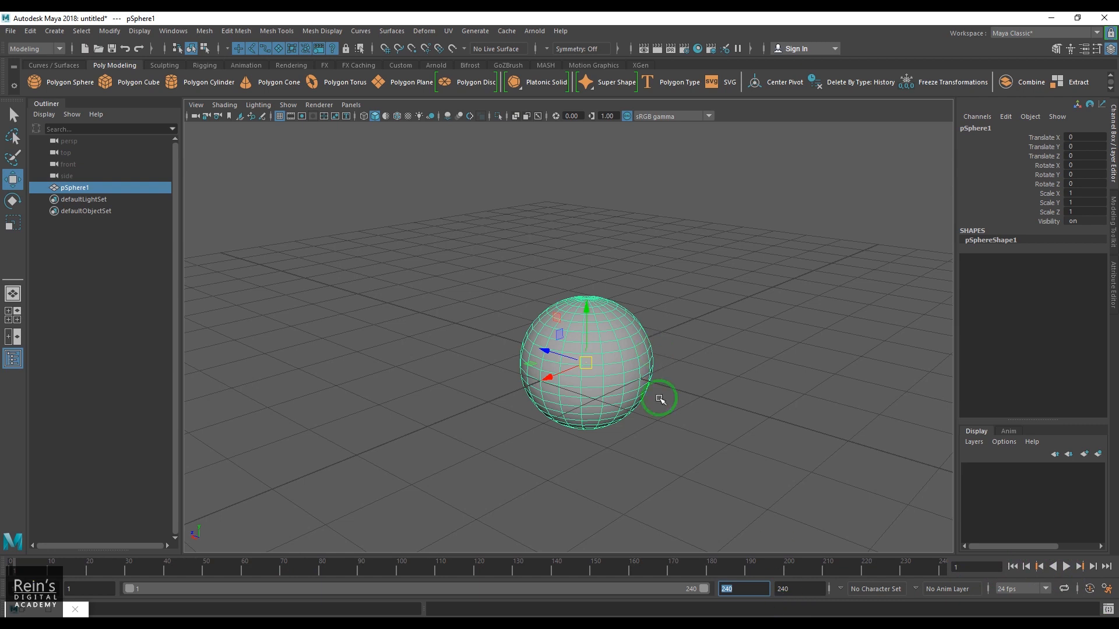
- Set the playback range's end time to 24, and inspect the start and end time fields of the animation and playback range
text(24)
key(Return)
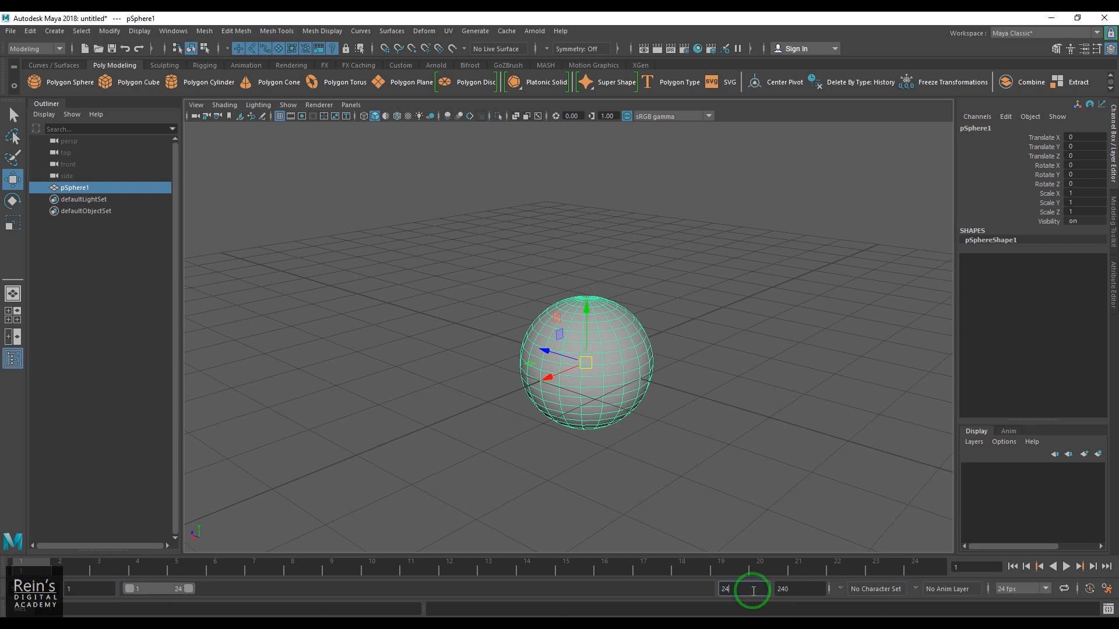
double_click(813, 589)
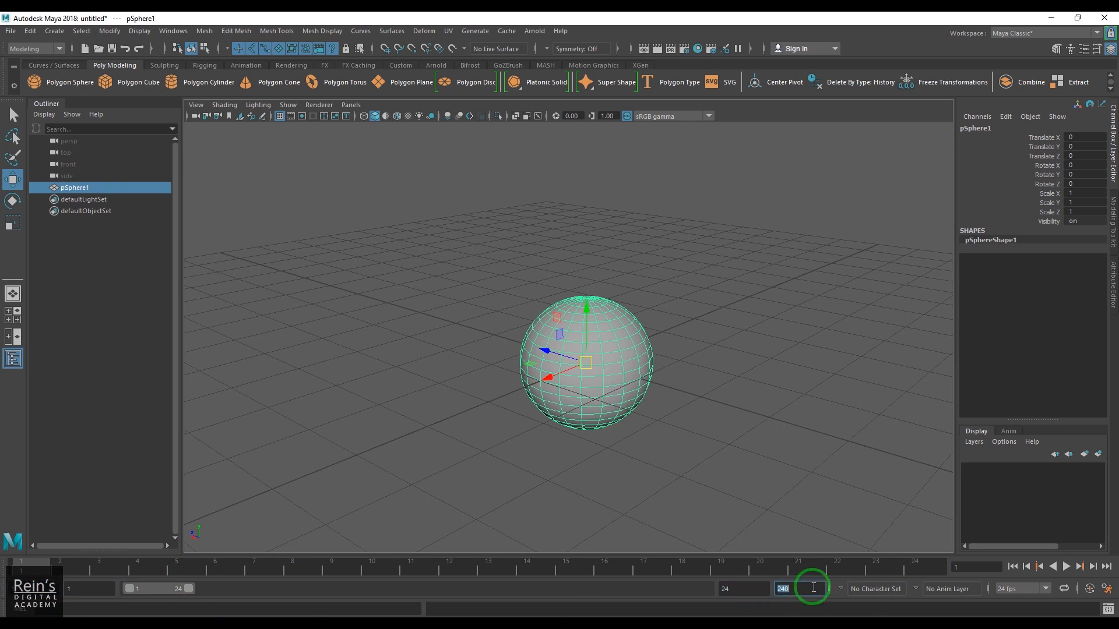
click(109, 595)
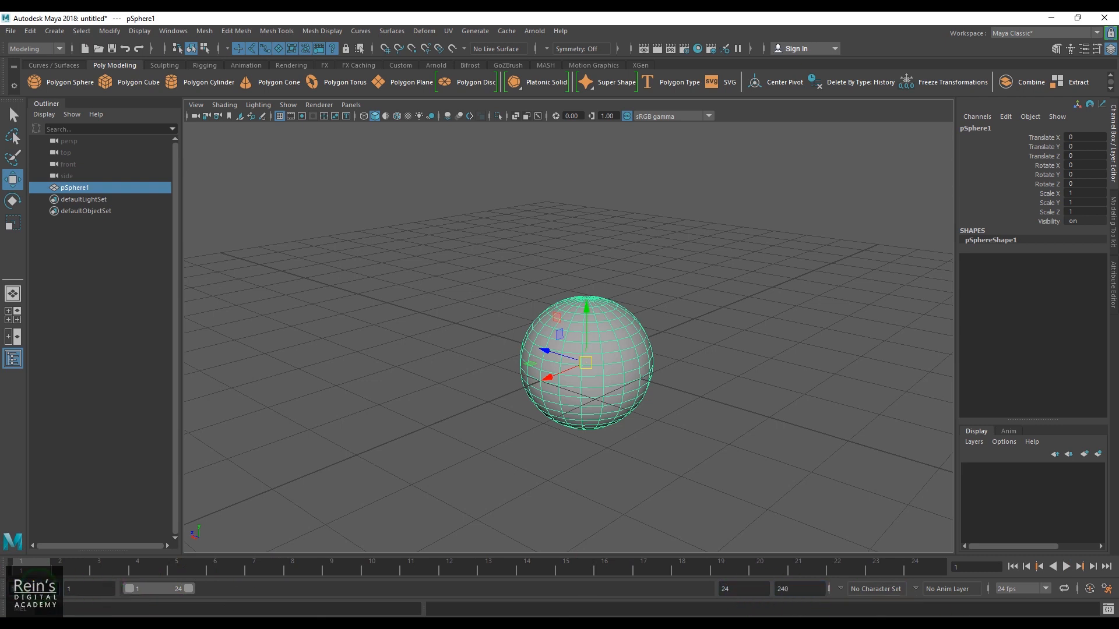
click(815, 594)
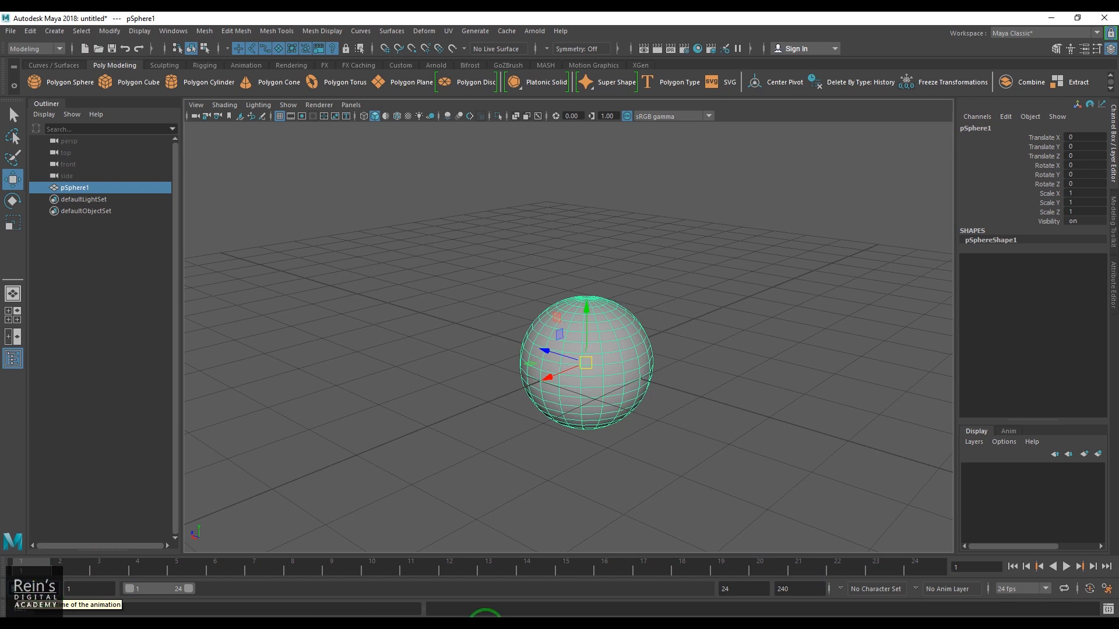
click(797, 590)
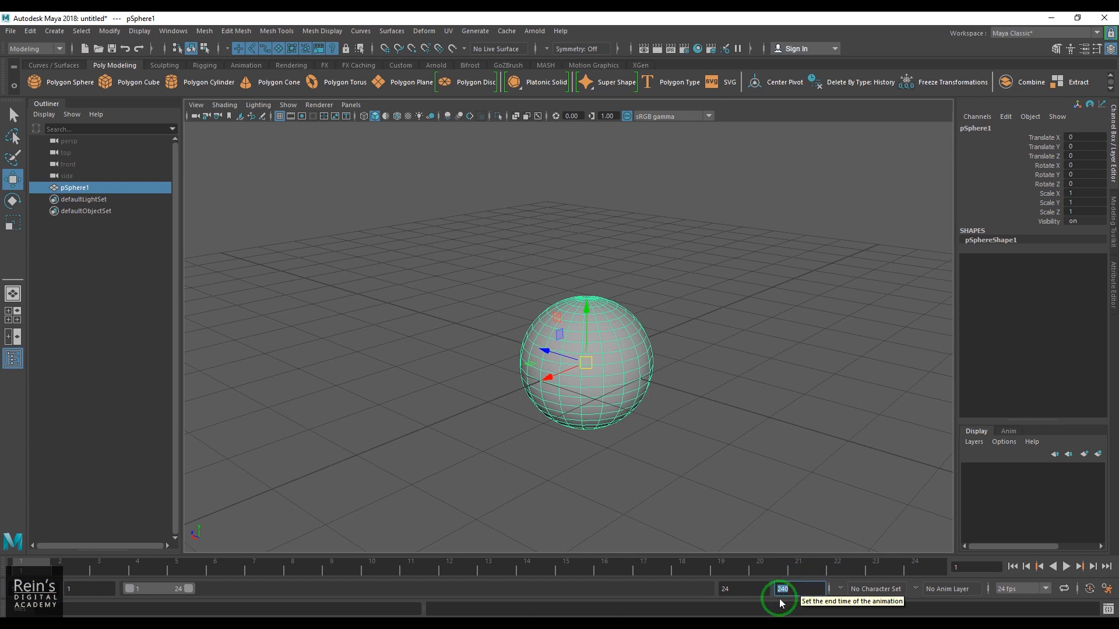
click(86, 589)
click(745, 590)
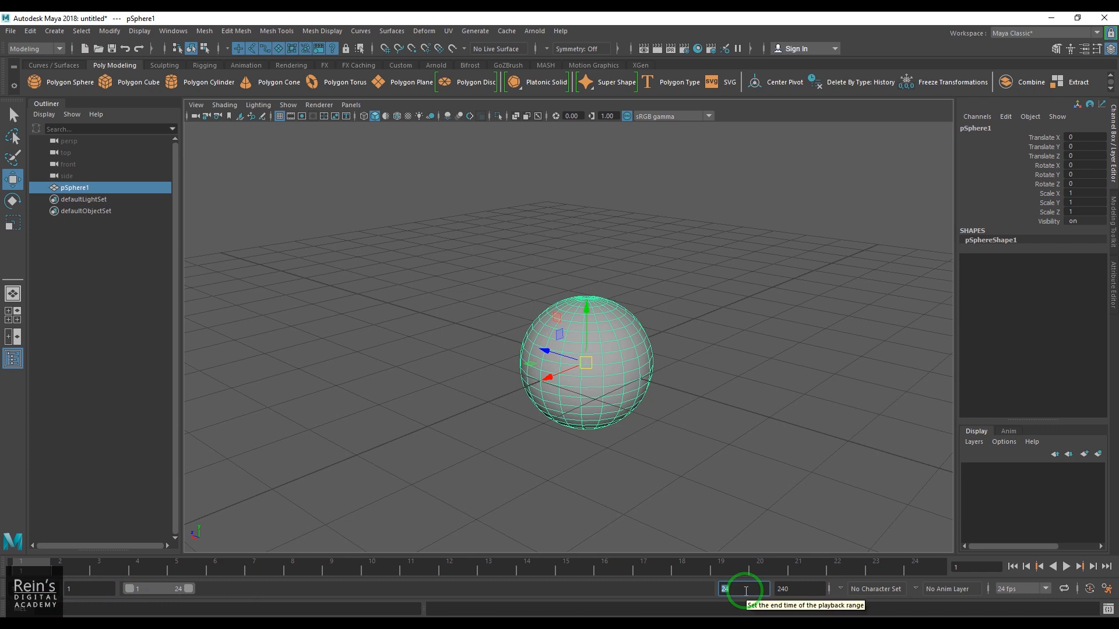
- Inspect the start and end time fields of the playback and animation ranges and the first frame on the timeline
click(86, 589)
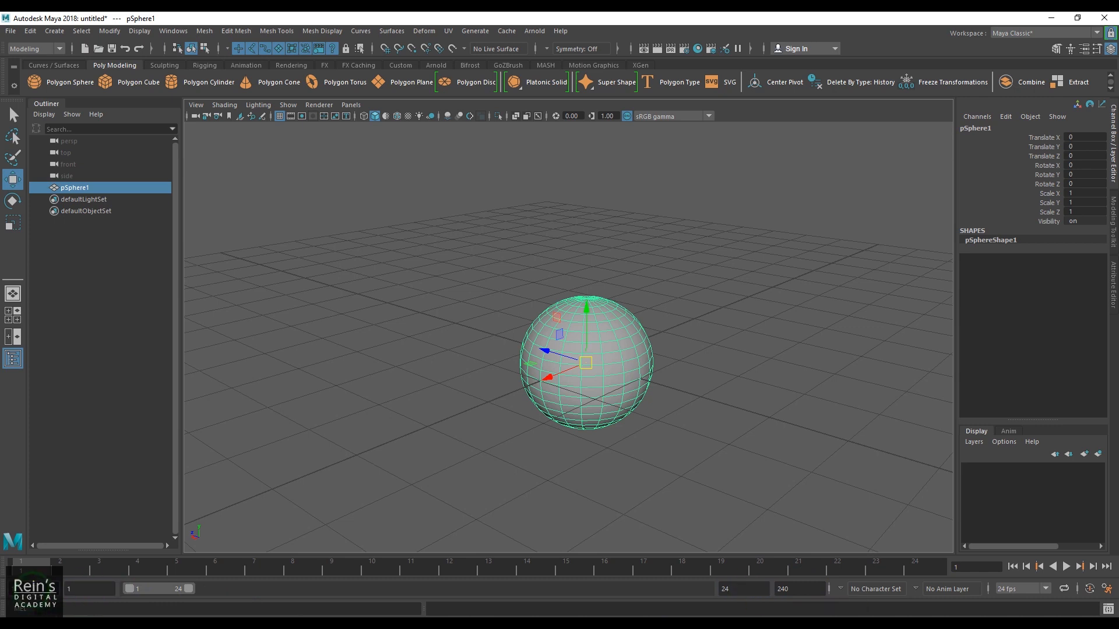
click(766, 591)
click(794, 589)
click(98, 596)
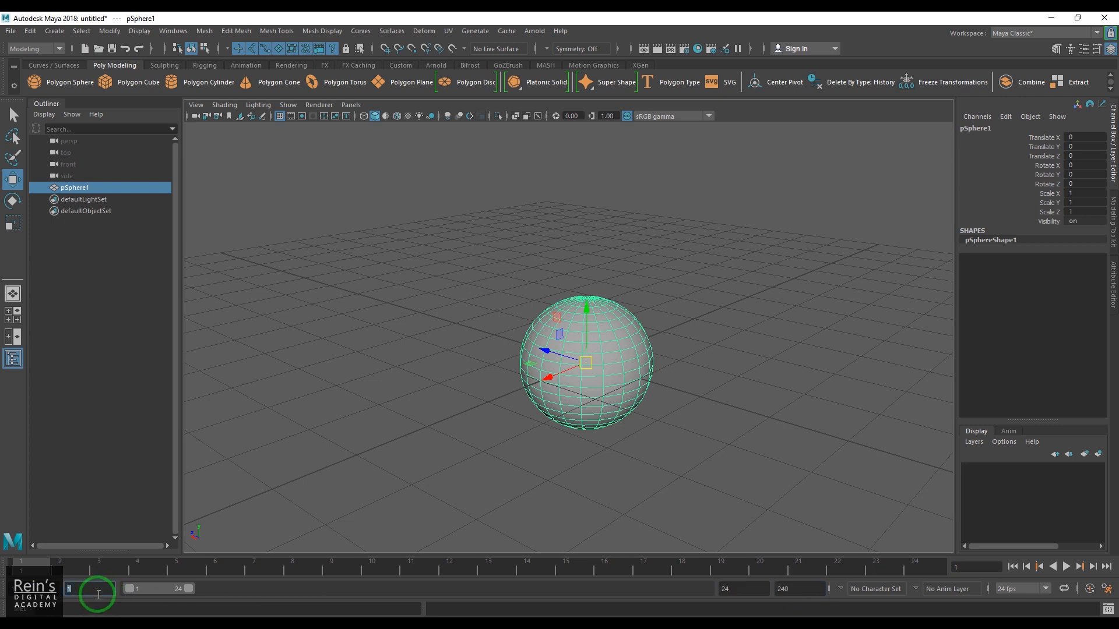
click(757, 587)
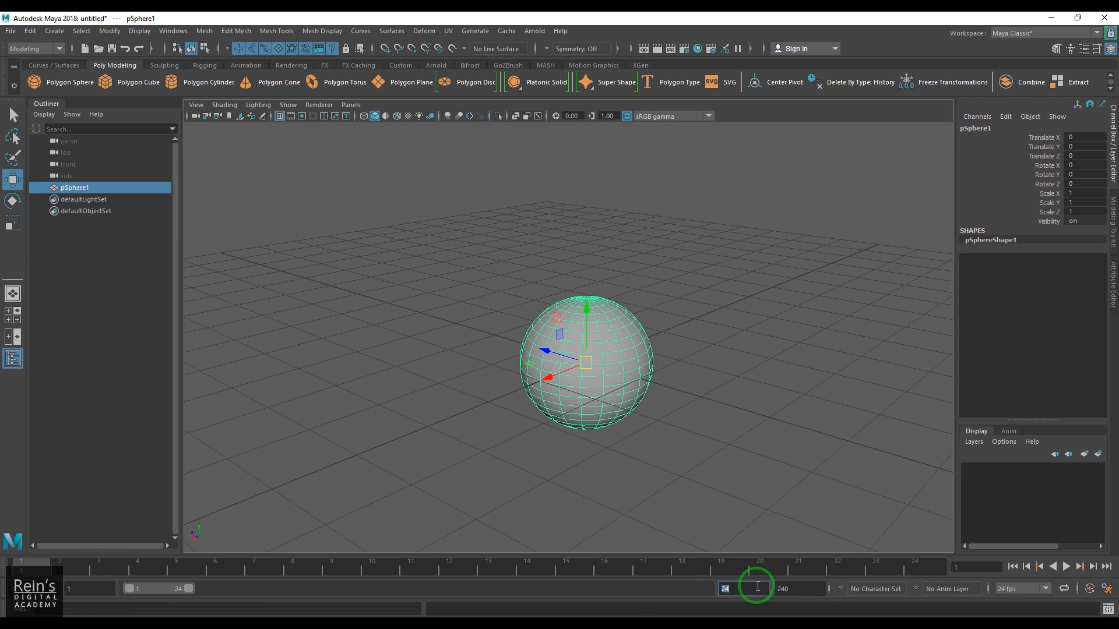
click(121, 596)
click(22, 572)
drag(22, 572, 5, 521)
double_click(89, 591)
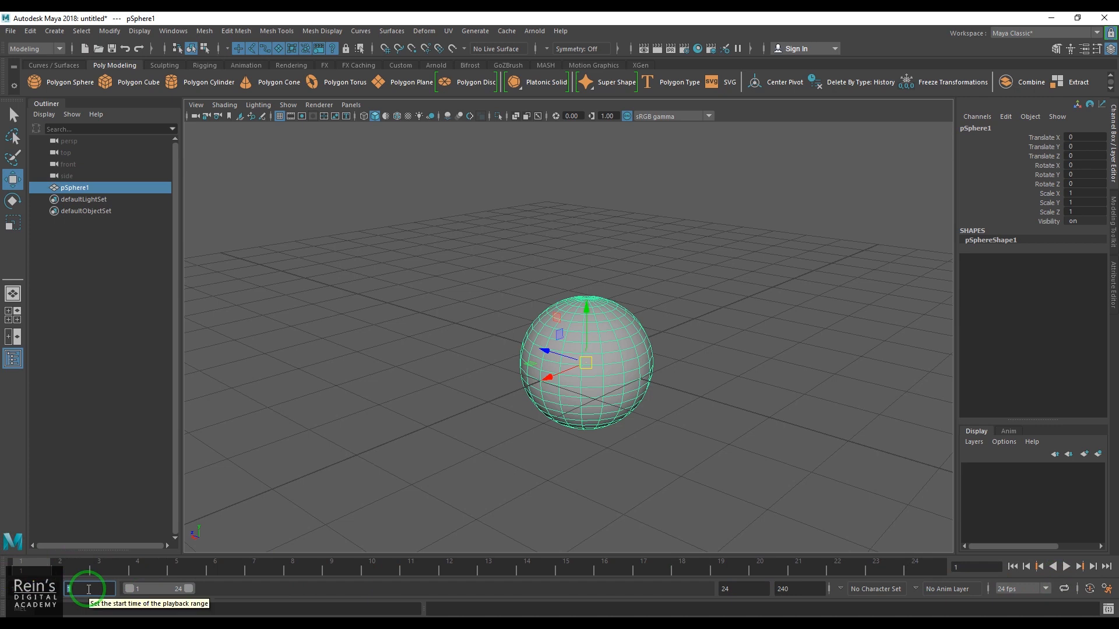
double_click(743, 590)
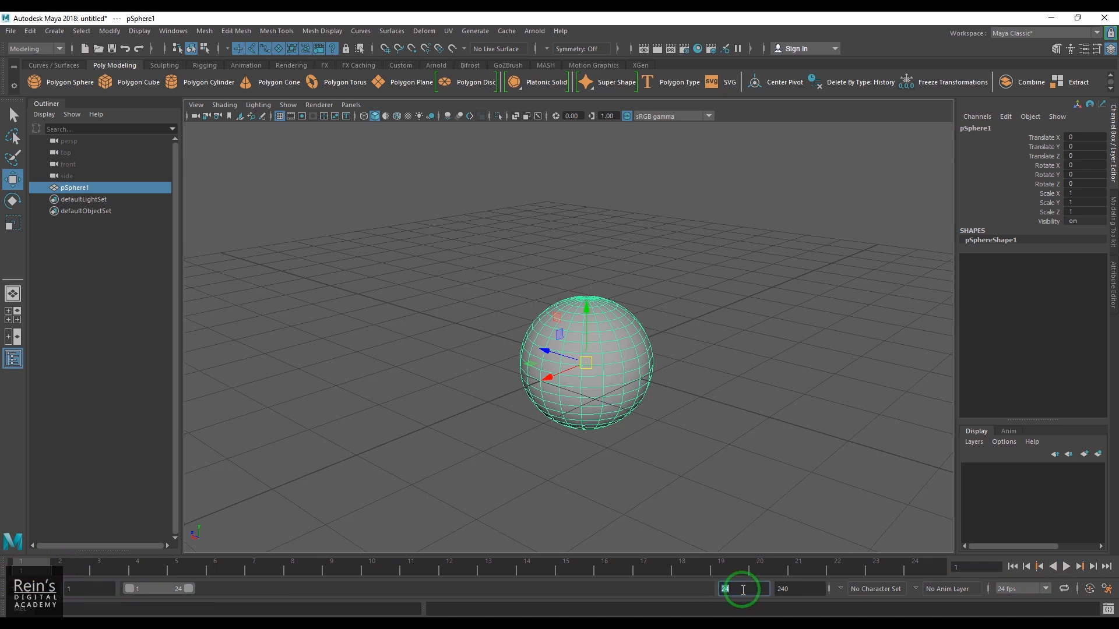
- Shift the playback range to frames 50–73 and move the current time to its first and last frames
drag(160, 590, 281, 595)
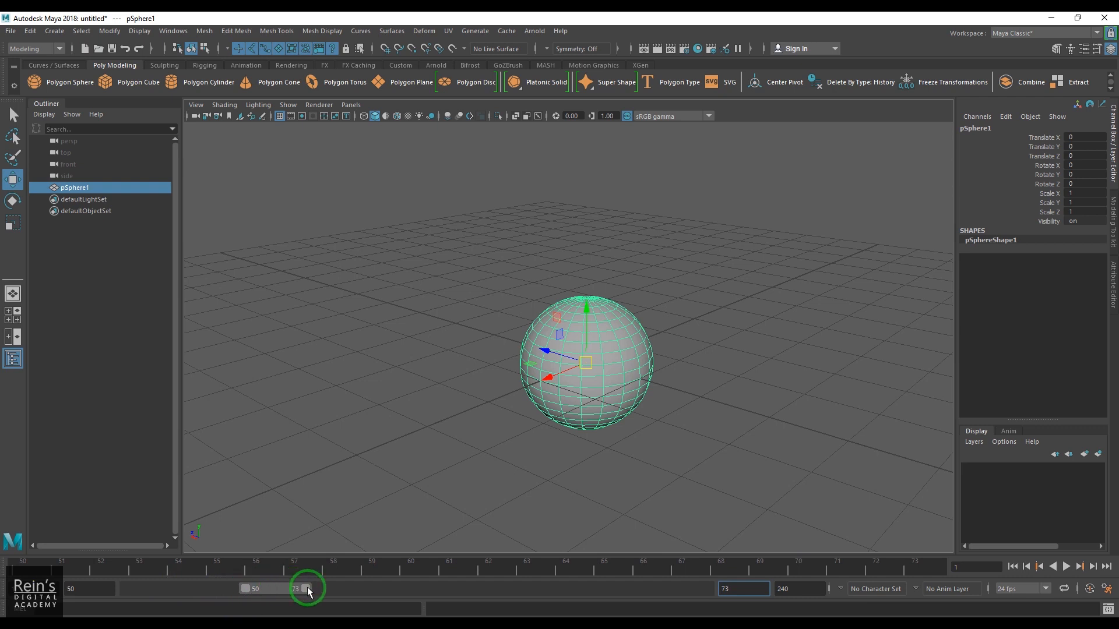
click(23, 567)
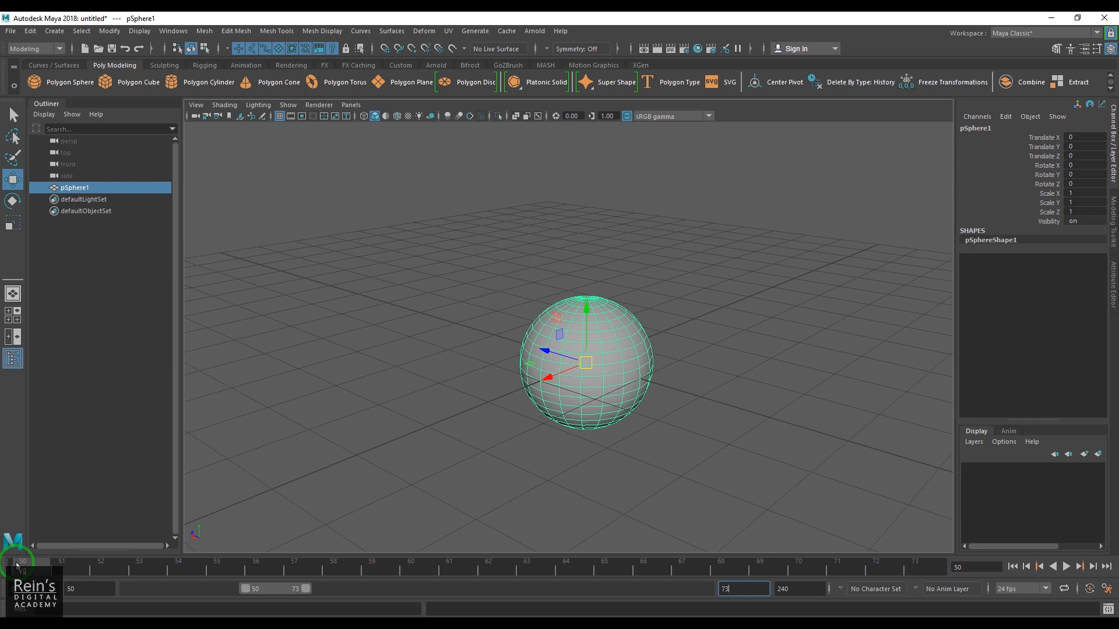
click(932, 566)
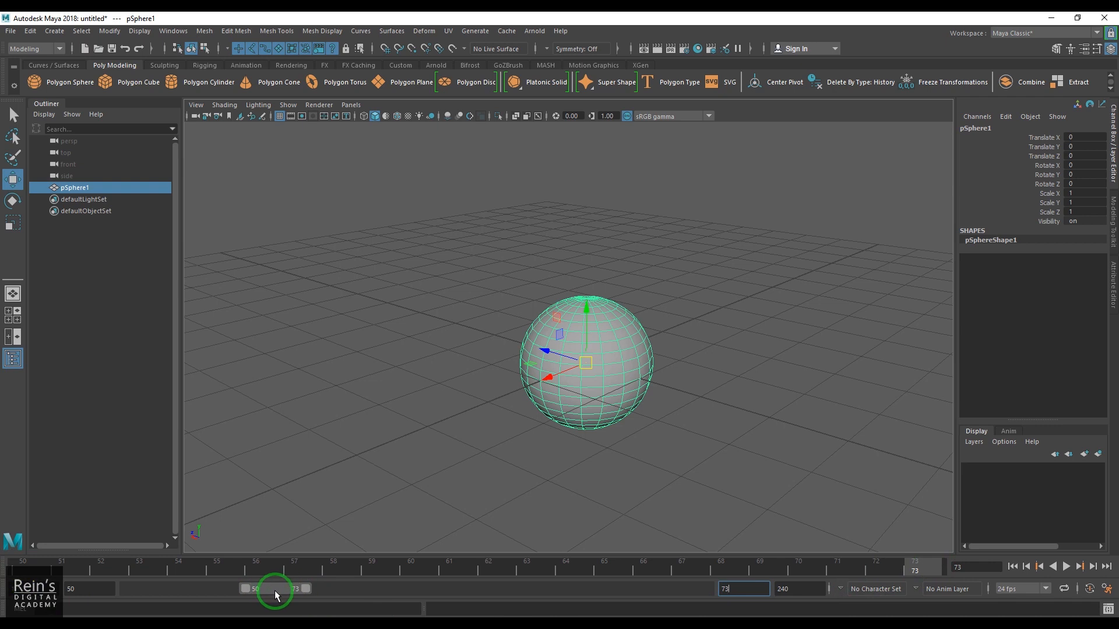
- Set the playback range's start time to 25 and its end time to 50
click(89, 590)
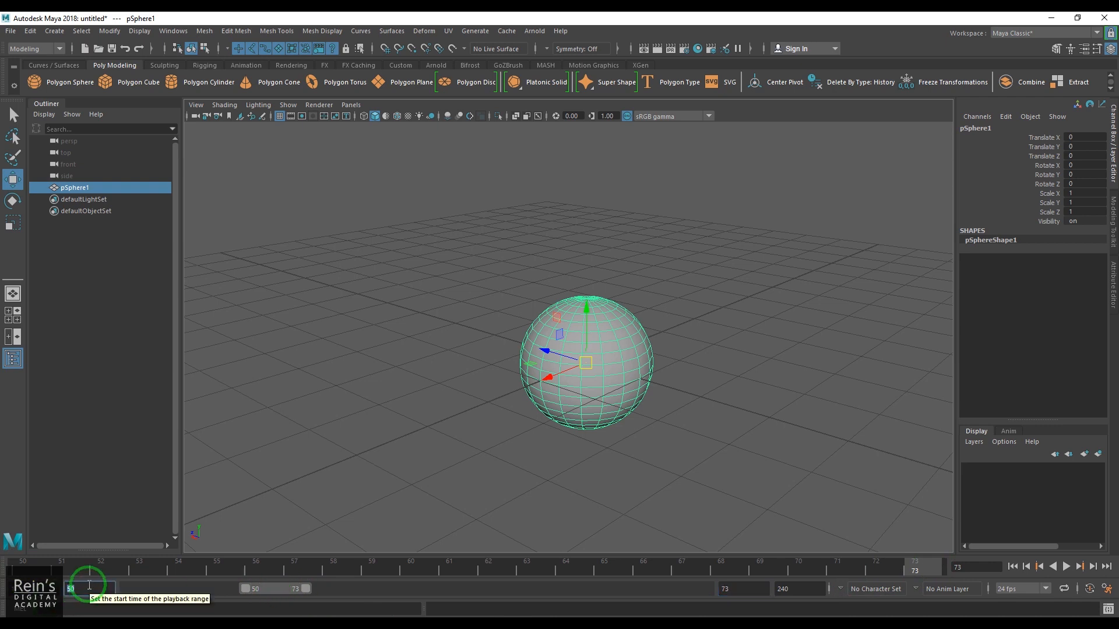
text(25)
key(Return)
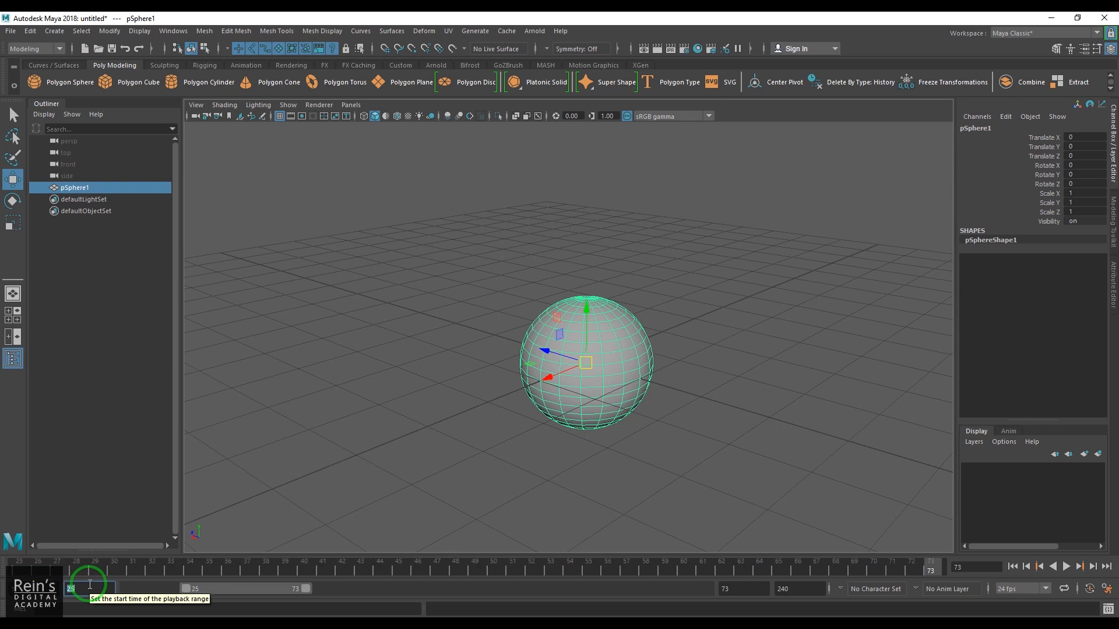
click(733, 589)
text(50)
key(Return)
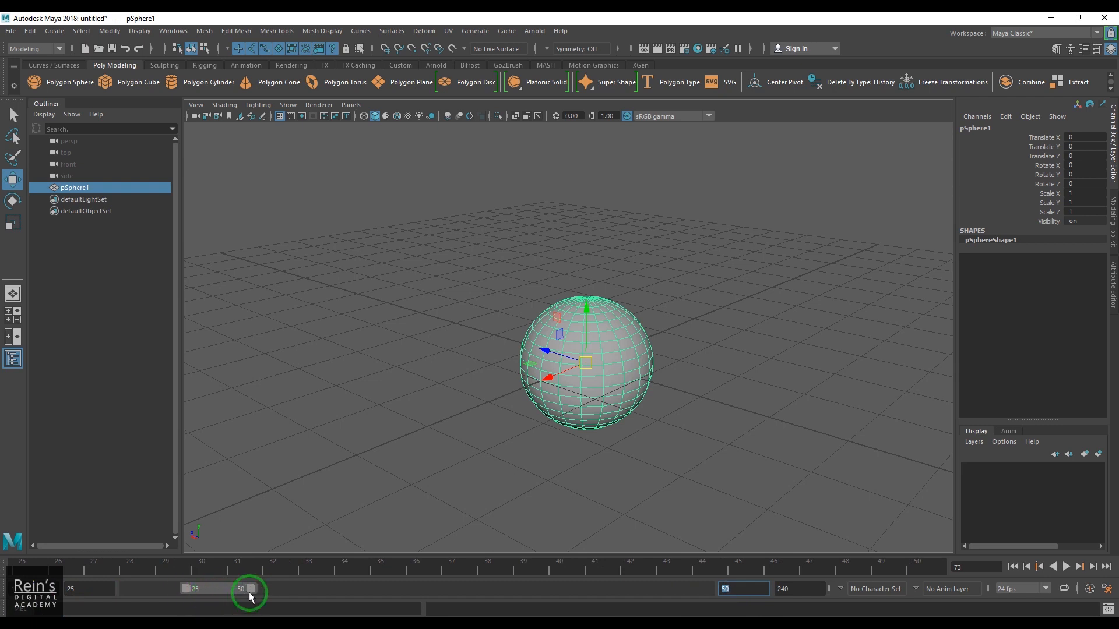
- Extend the playback range's end to frame 120 on the range slider, and shorten it to frame 107
drag(253, 592, 420, 590)
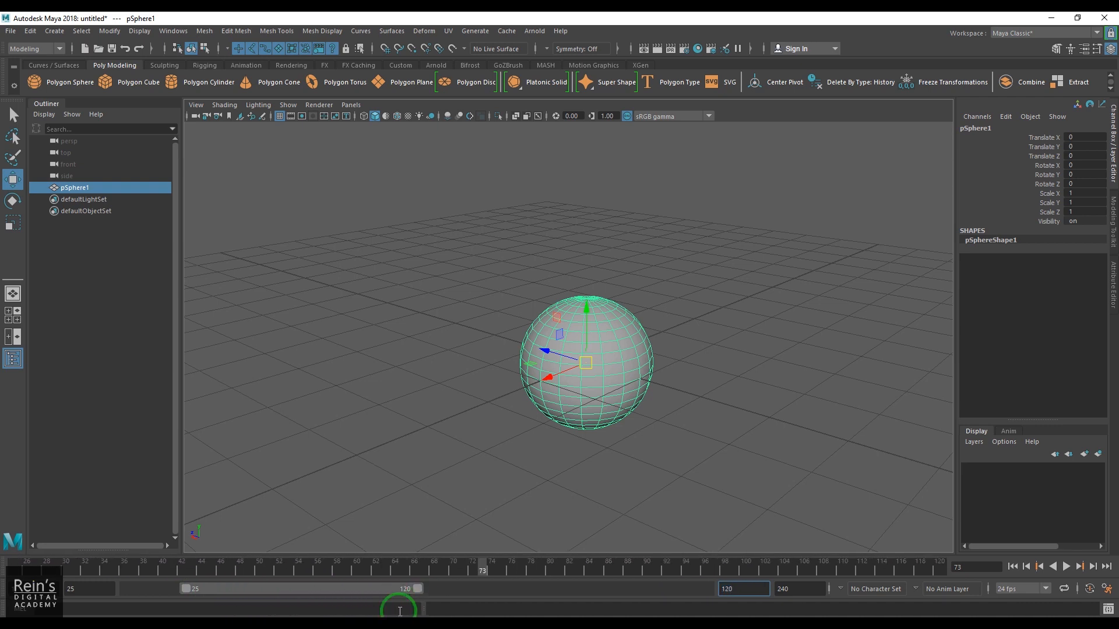
double_click(87, 589)
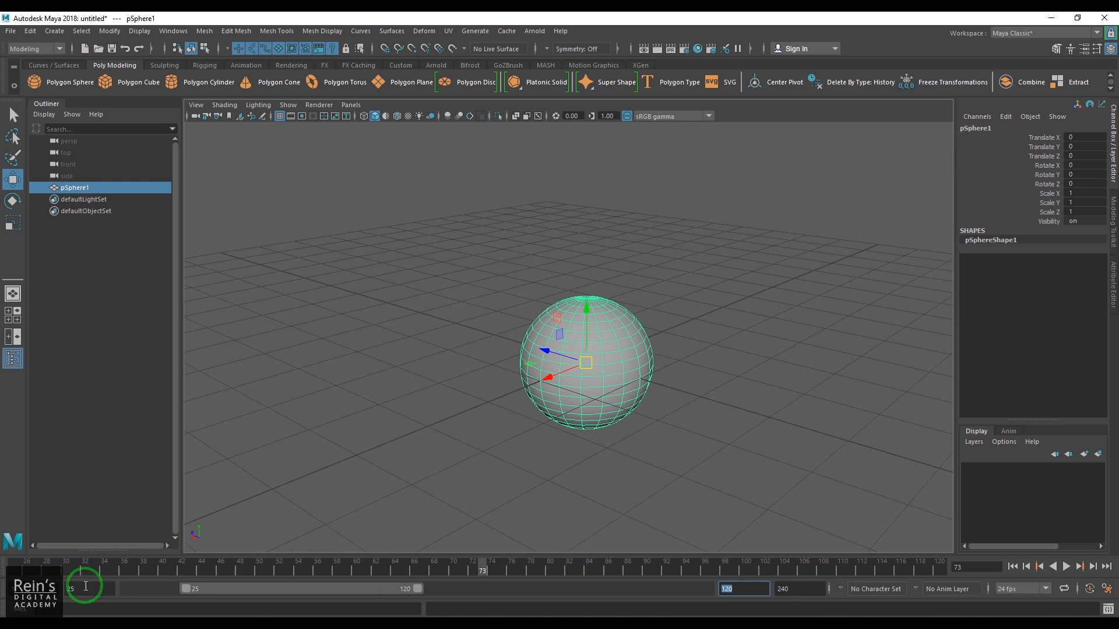
mouse_move(419, 590)
mouse_down()
mouse_move(348, 594)
mouse_move(407, 595)
mouse_up()
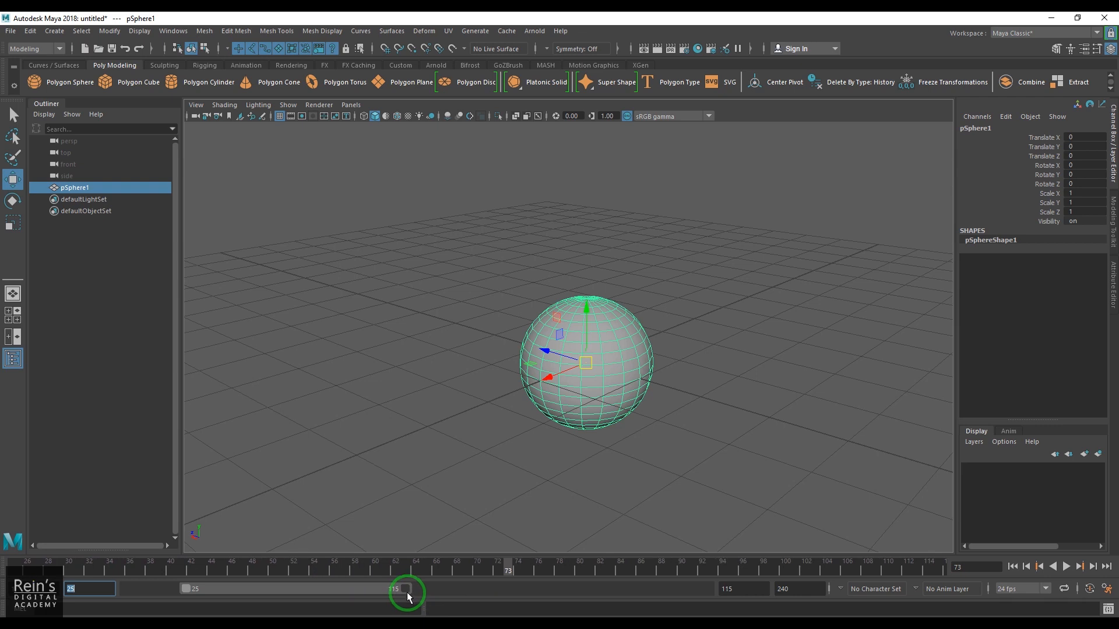
drag(407, 595, 386, 598)
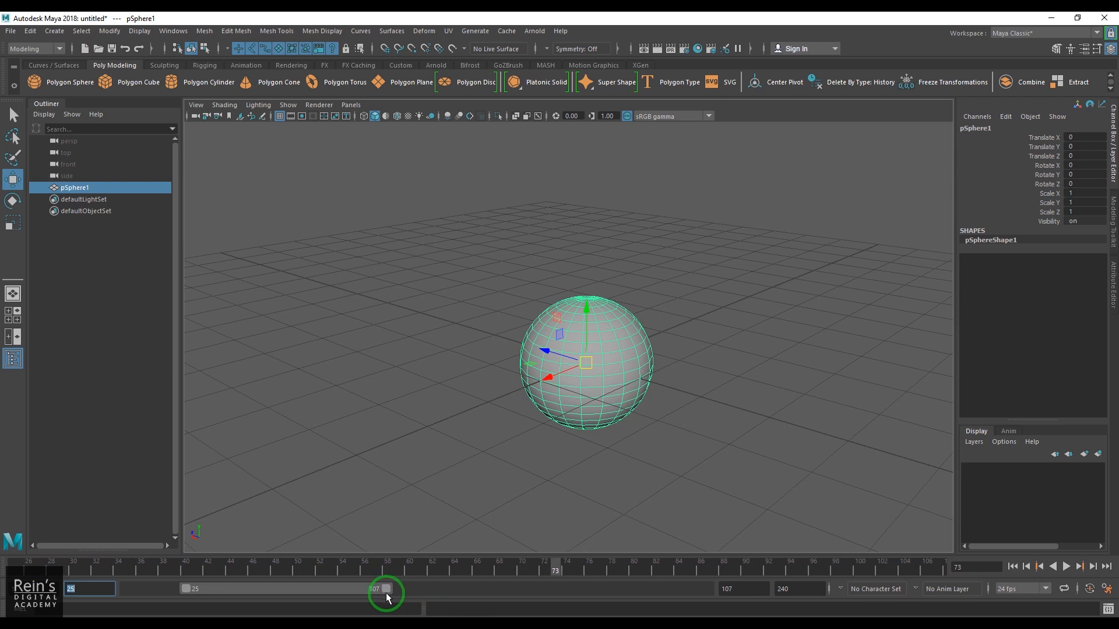
- Slide and resize the playback range along the range slider until it spans frames 1–24
drag(316, 589, 361, 605)
drag(425, 589, 392, 590)
drag(309, 589, 148, 595)
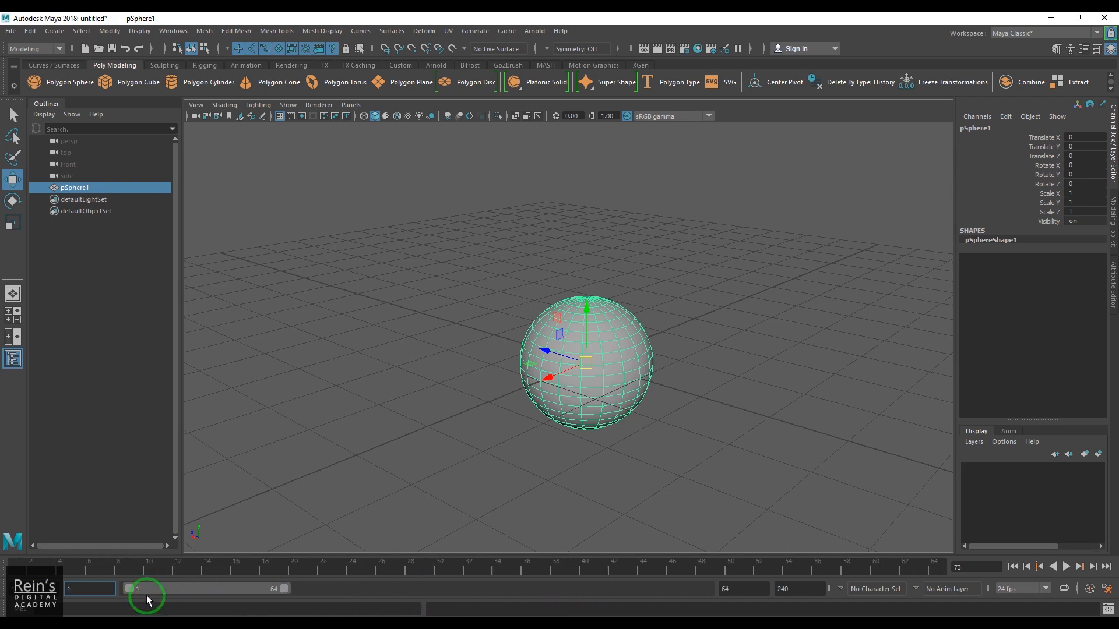
drag(284, 589, 185, 593)
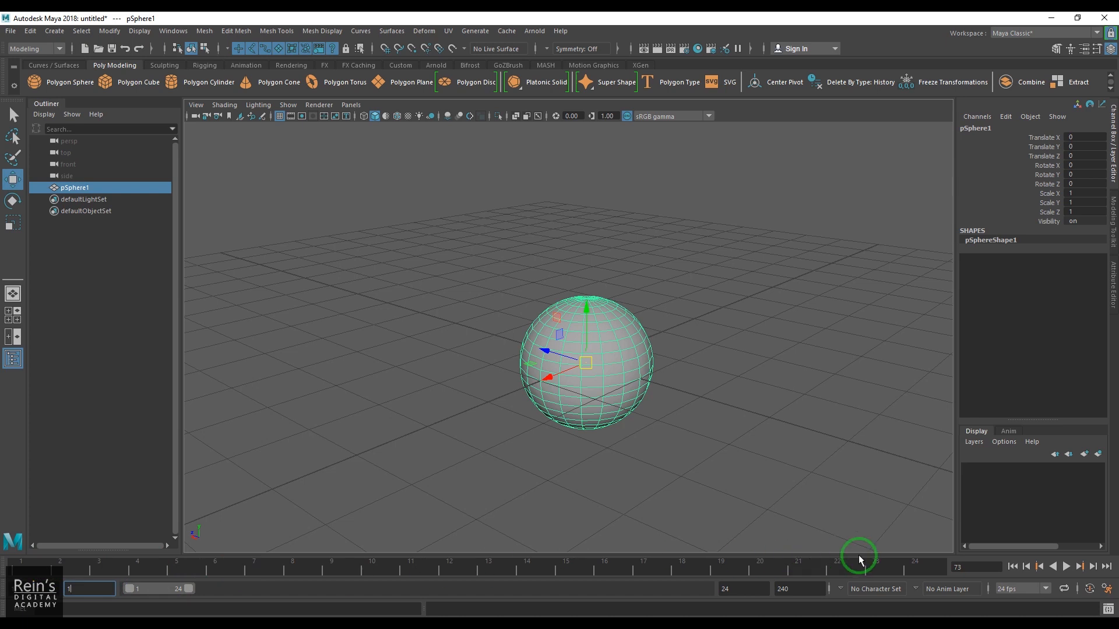
- Slide the playback range forward and back to frame 1, and extend its end to frame 48
drag(160, 589, 256, 608)
click(302, 608)
drag(289, 594, 145, 587)
drag(187, 587, 247, 610)
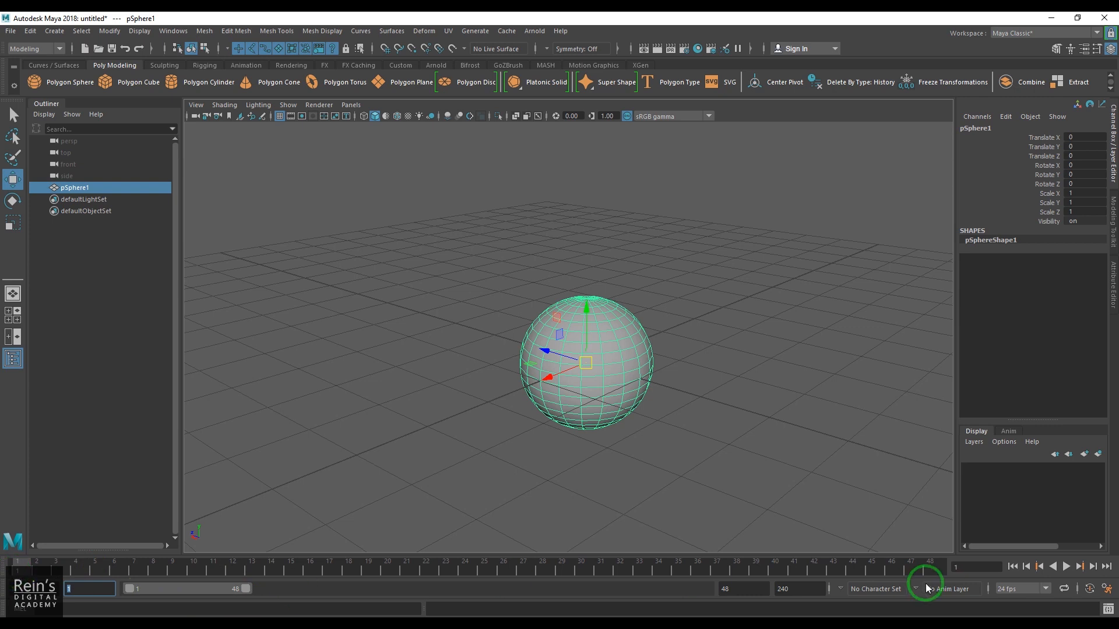
- Play through the 48-frame range, stop playback, and move the current time to frame 44
click(1067, 566)
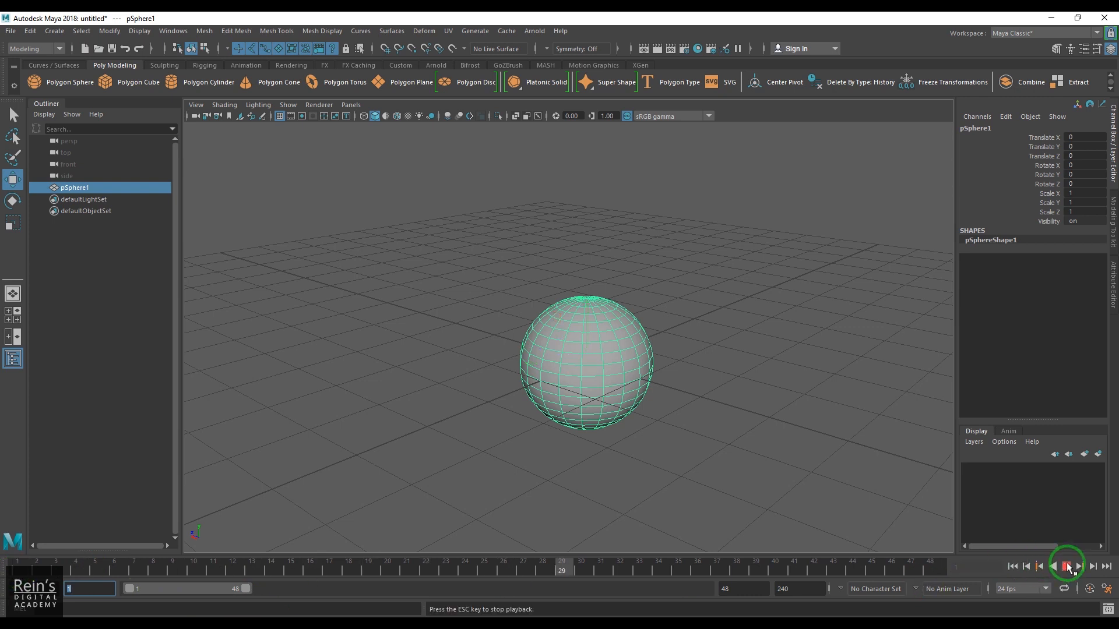
click(1068, 568)
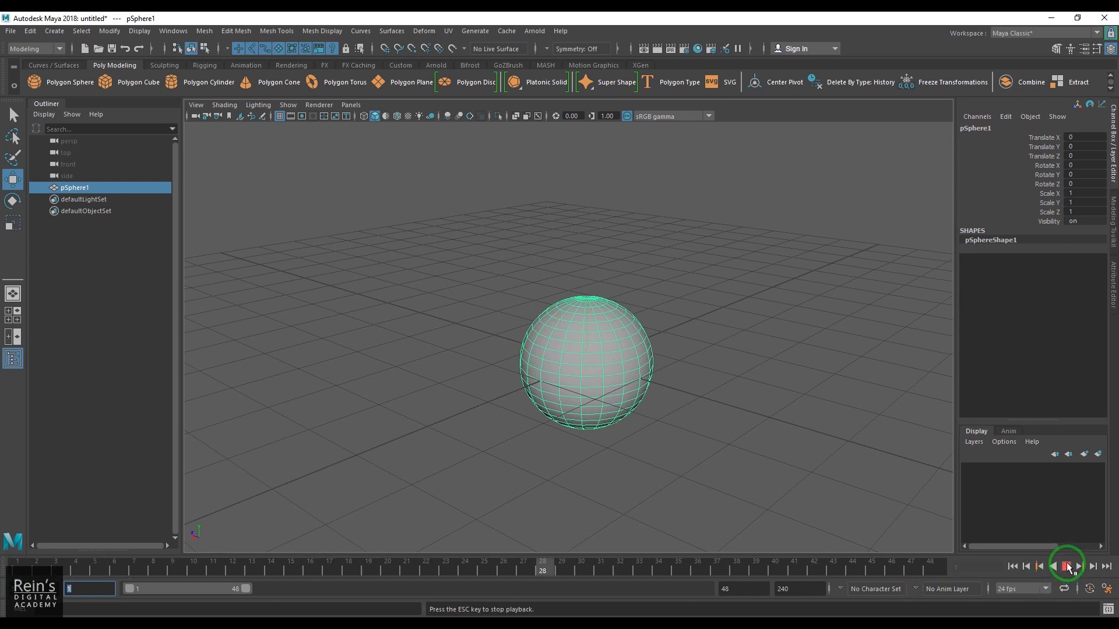
click(848, 568)
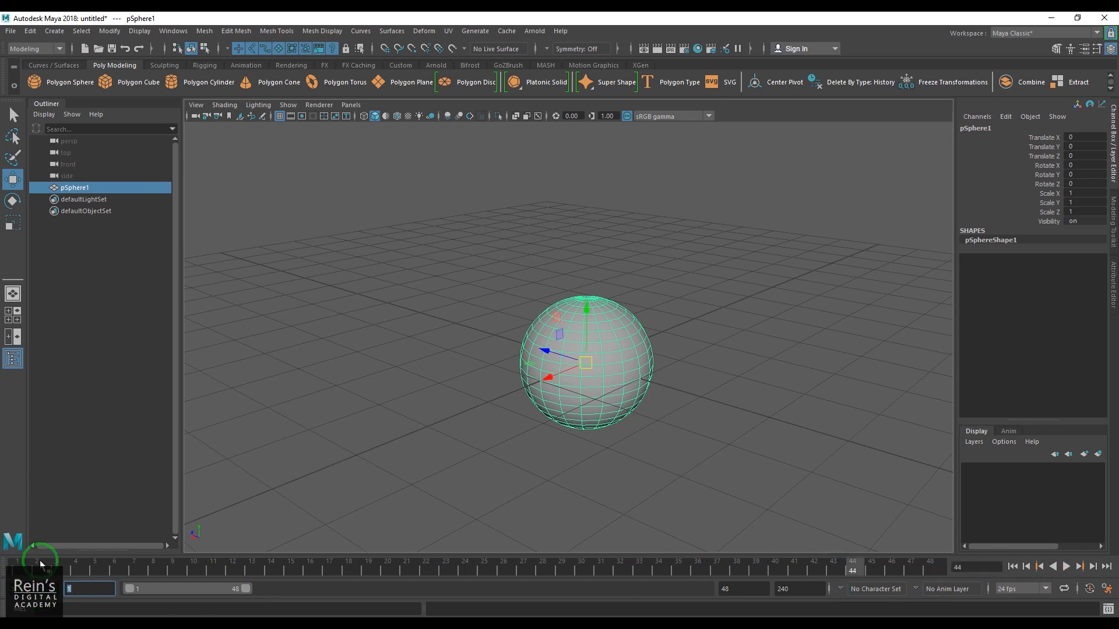
- Set the end times of both the playback range and the animation range to 24, and scrub the timeline from frame 1 to 24
click(812, 585)
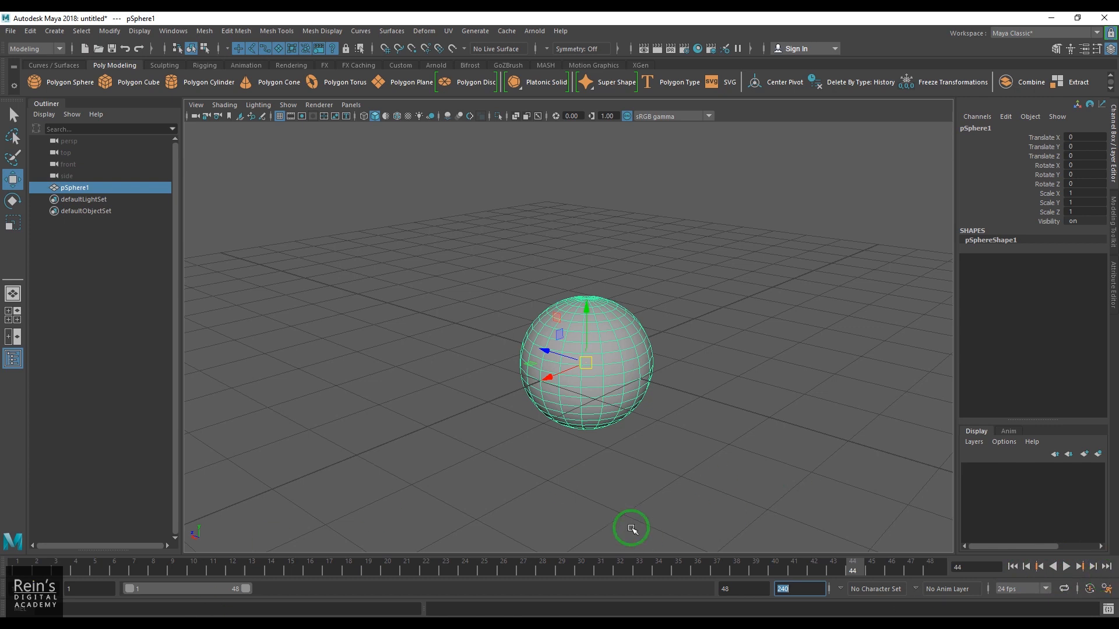
drag(246, 588, 194, 606)
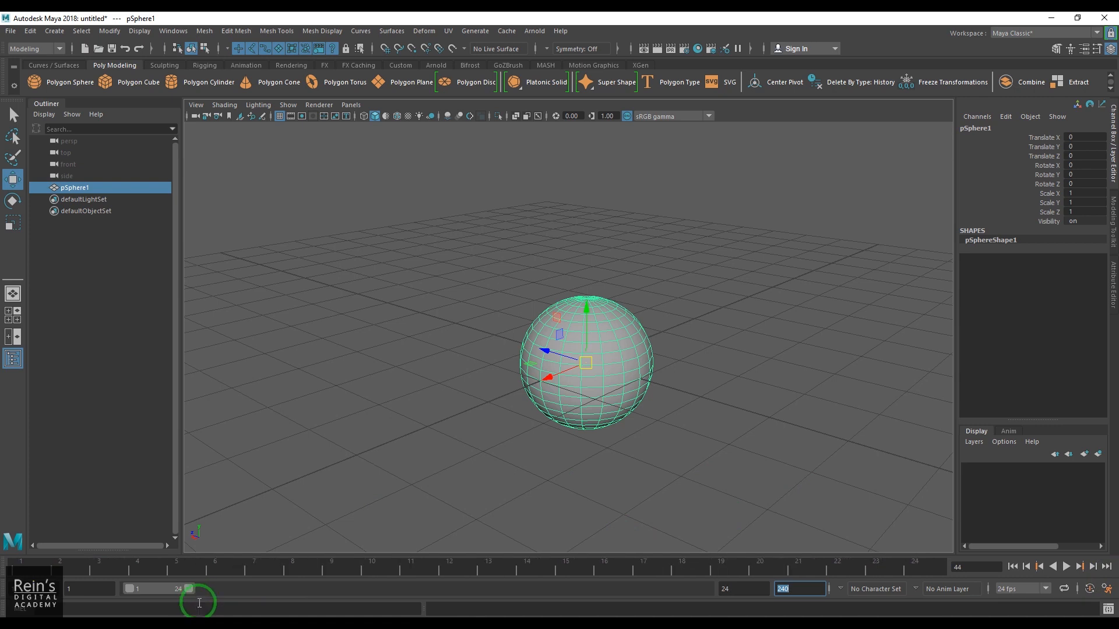
text(24)
key(Return)
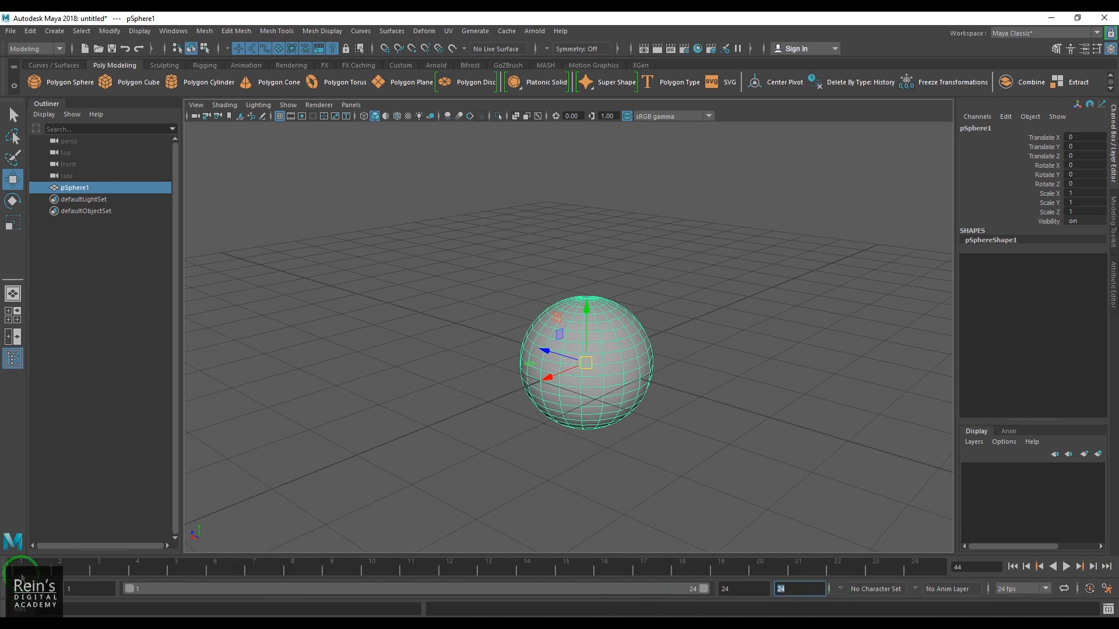
drag(12, 572, 938, 570)
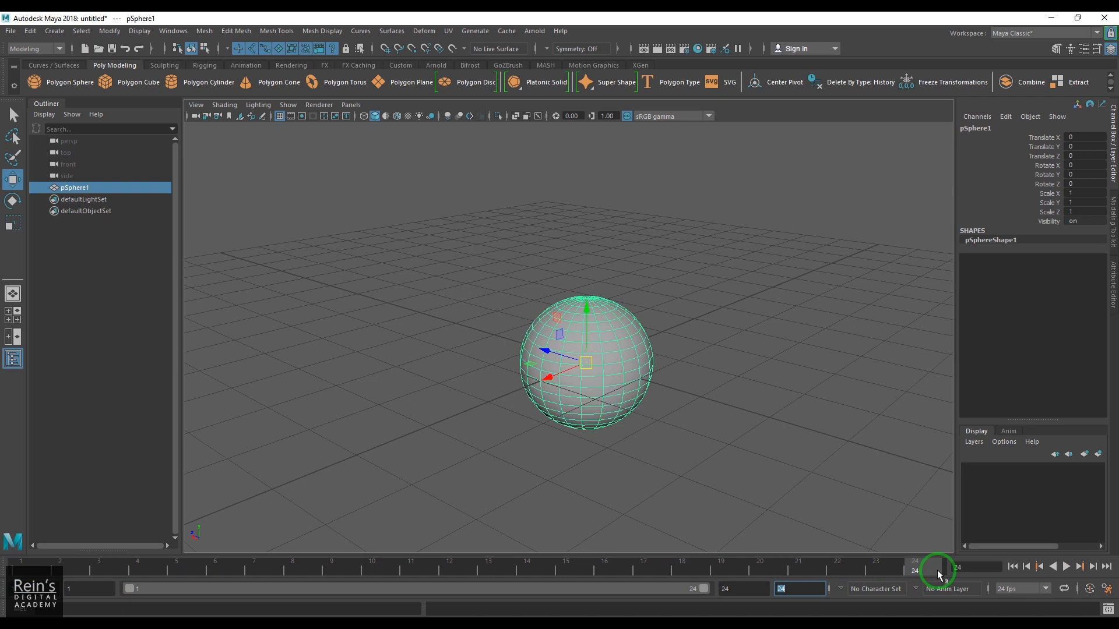
- Set a key on only the sphere's Translate X channel at frame 1
alt+drag(674, 362, 768, 387)
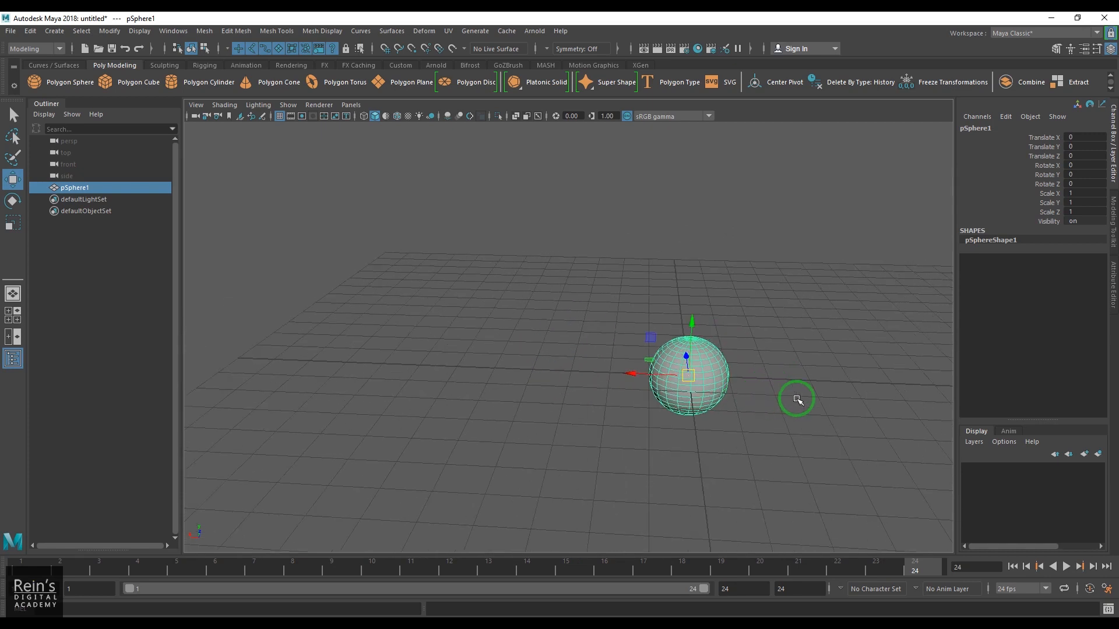
click(1051, 139)
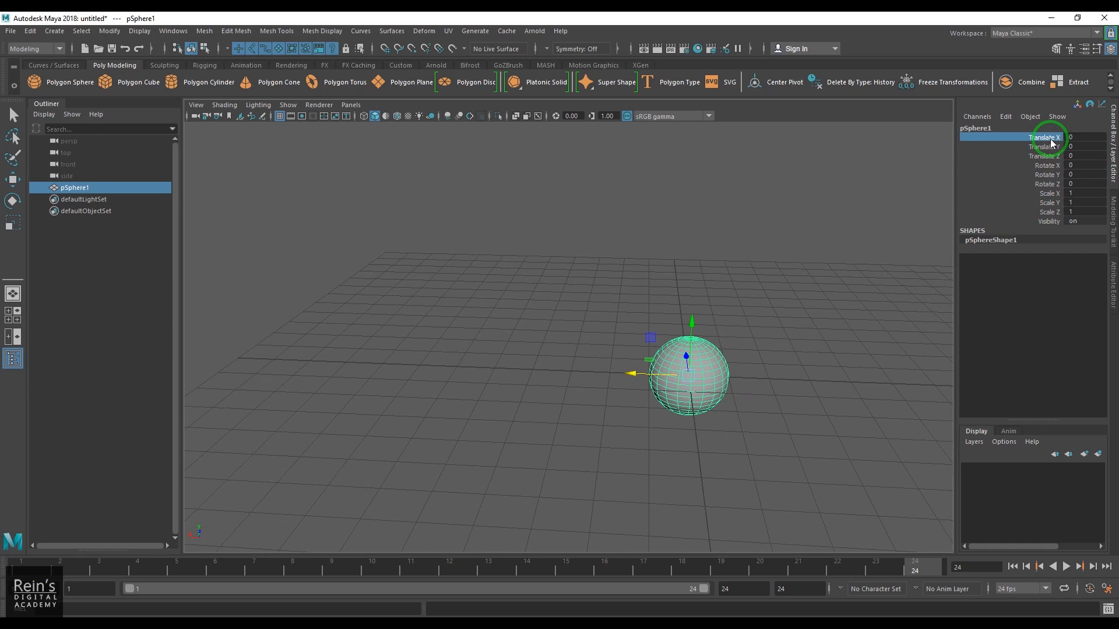
click(24, 565)
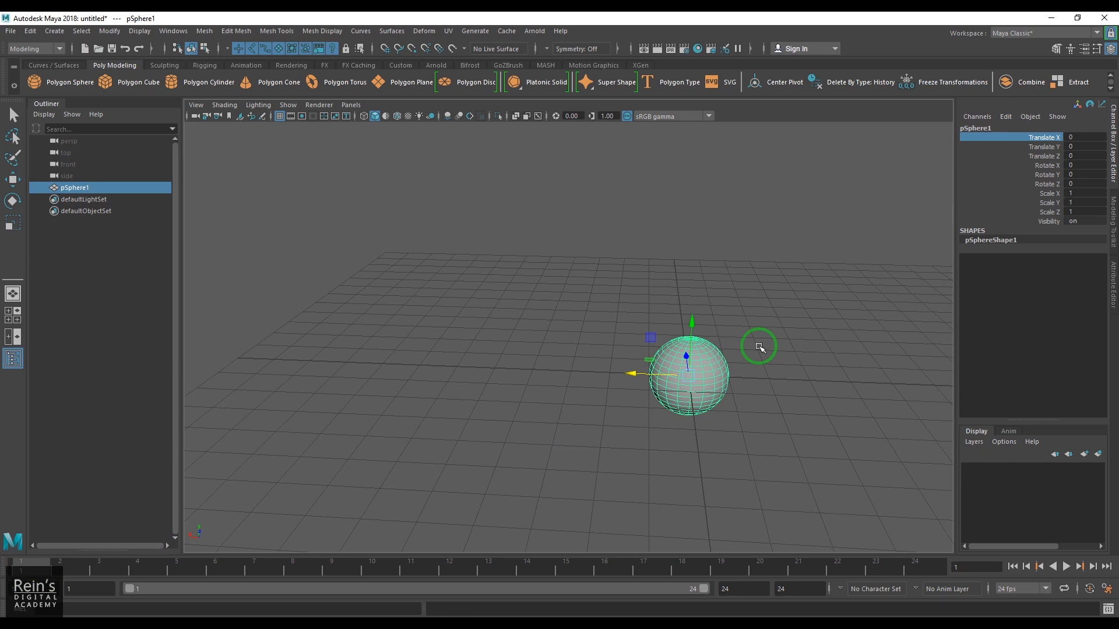
key(alt+v)
click(26, 566)
right_click(1047, 141)
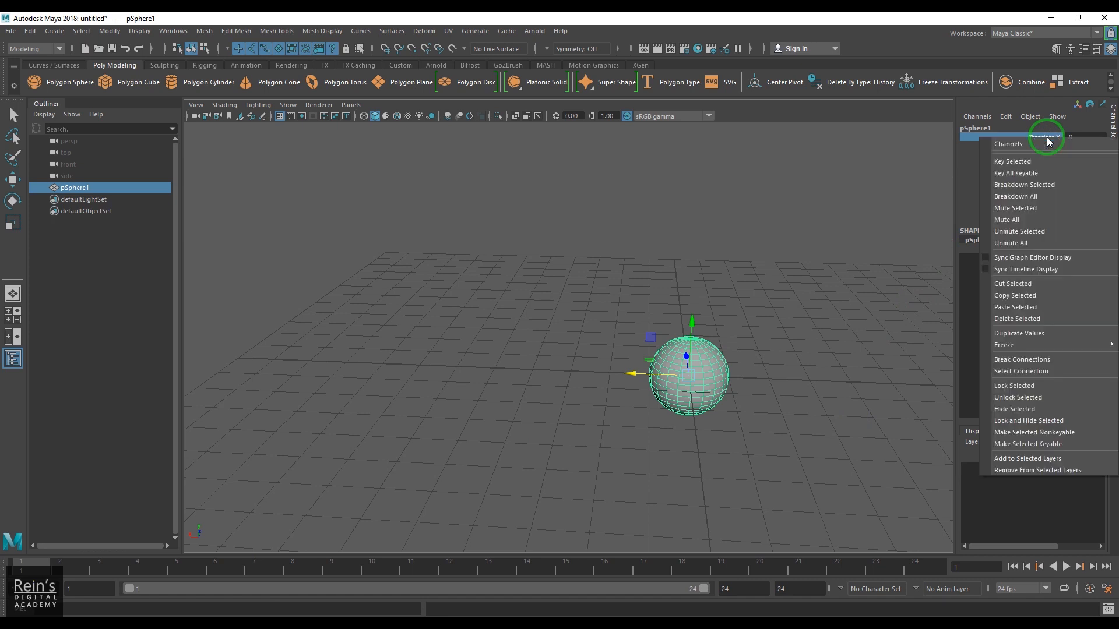
click(1032, 166)
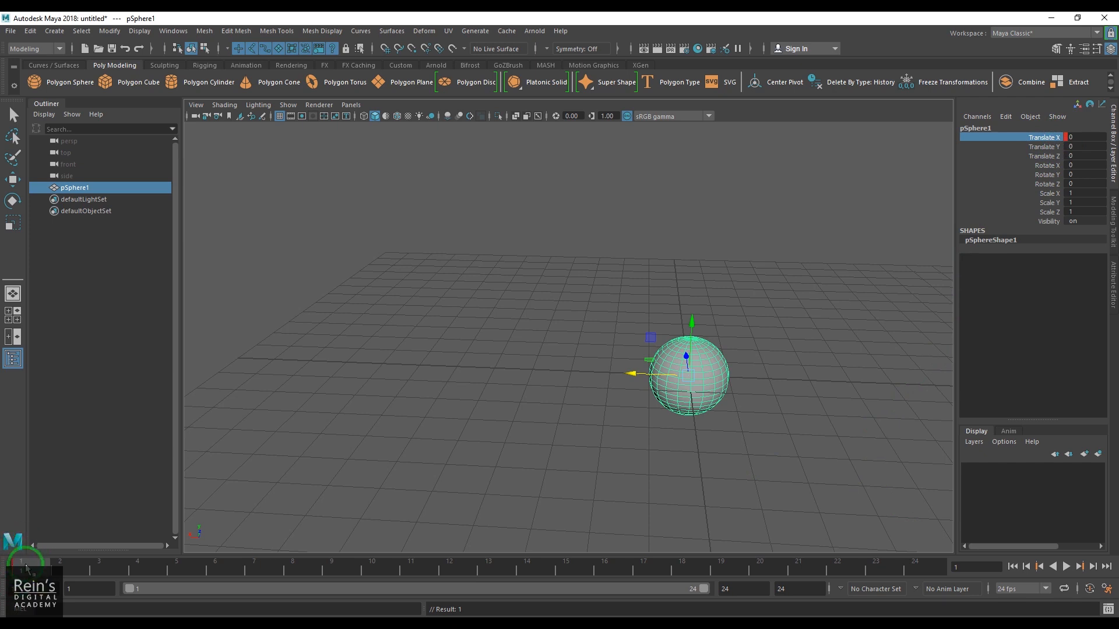
- Try a time slider height of 2x in the Time Slider preferences, and set it to 4x
click(1107, 590)
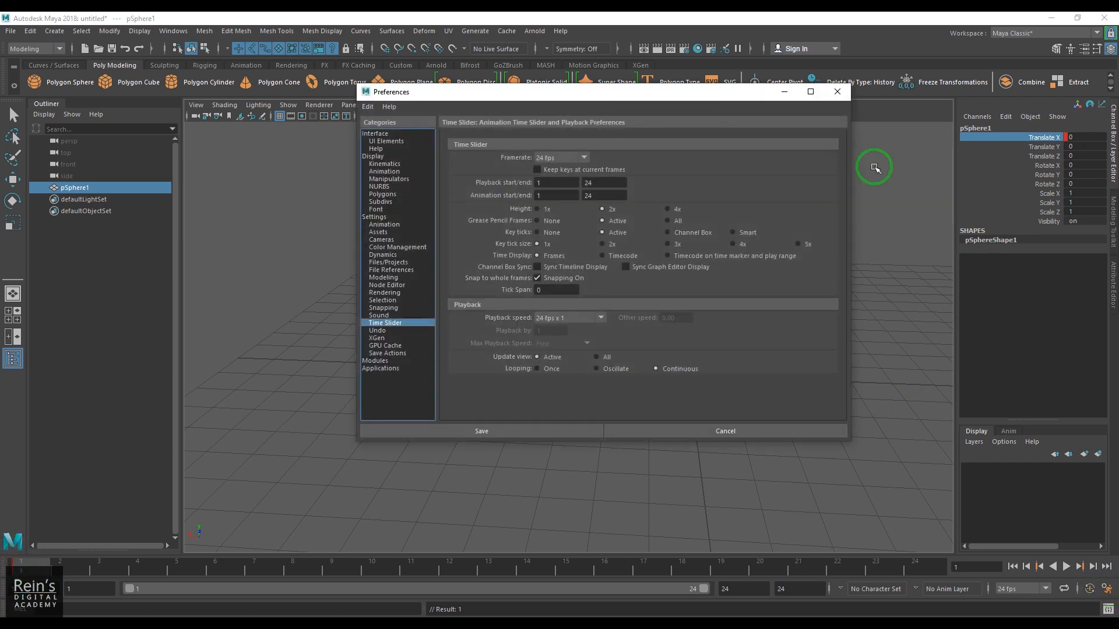
click(838, 92)
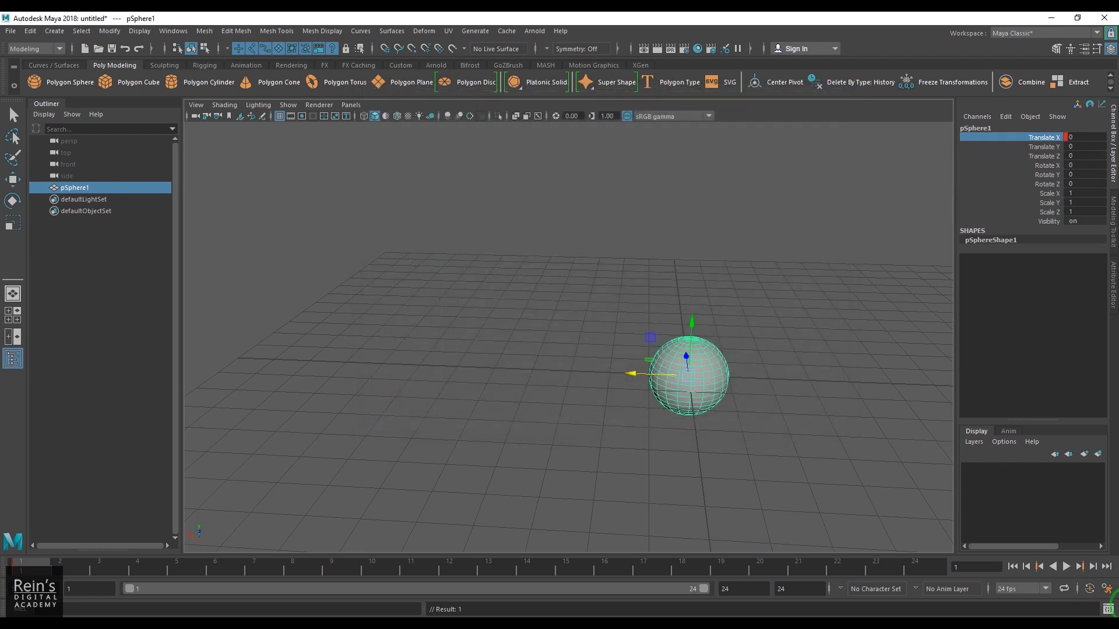
click(1106, 588)
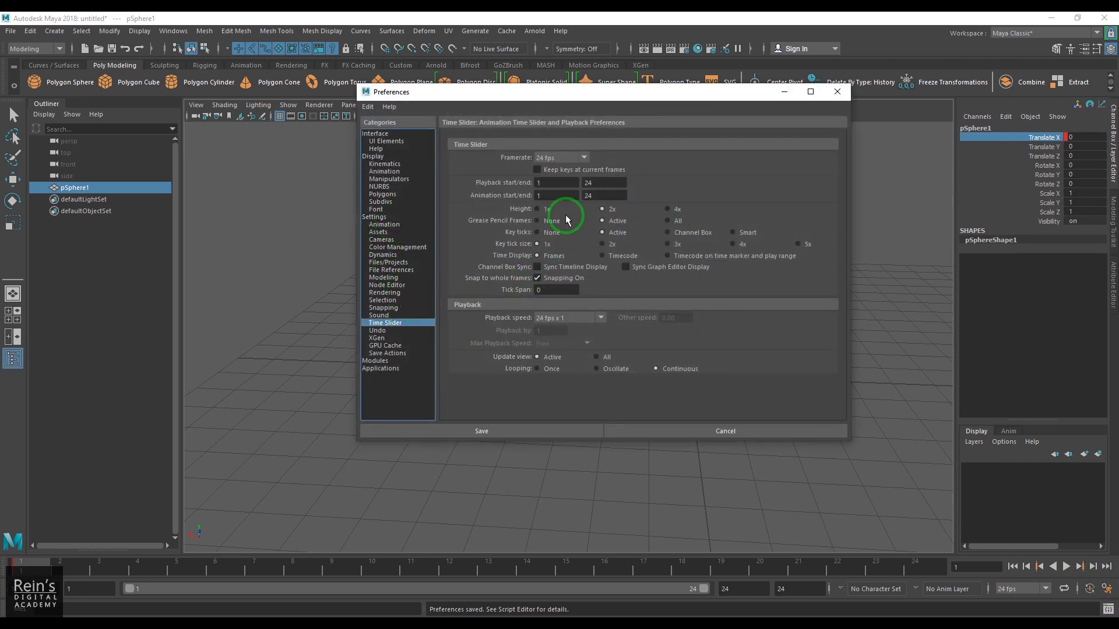
click(606, 208)
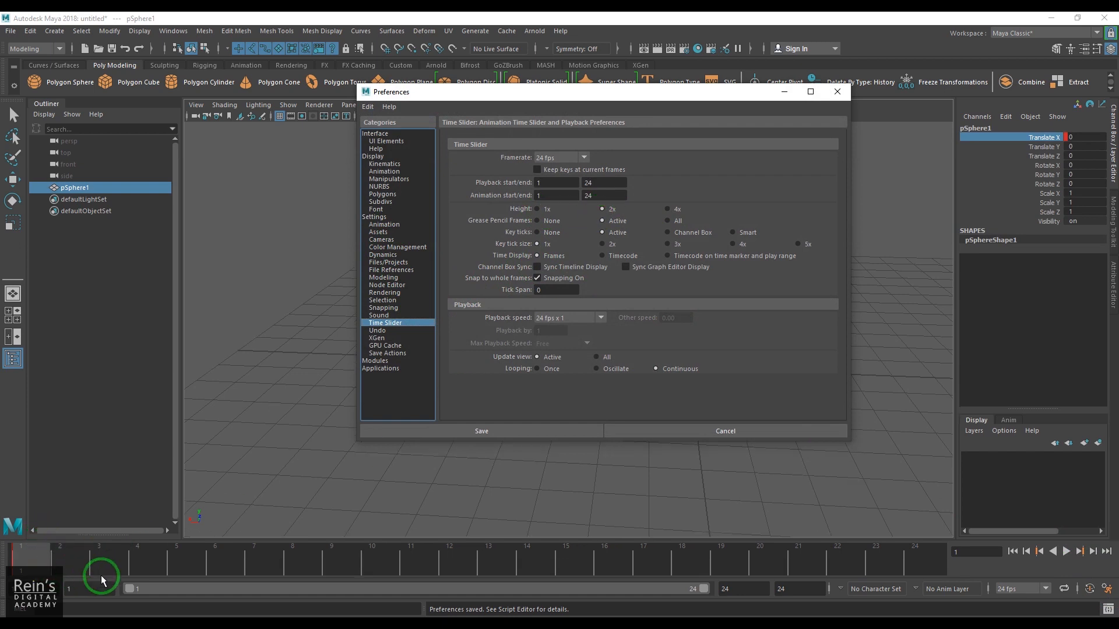
click(669, 209)
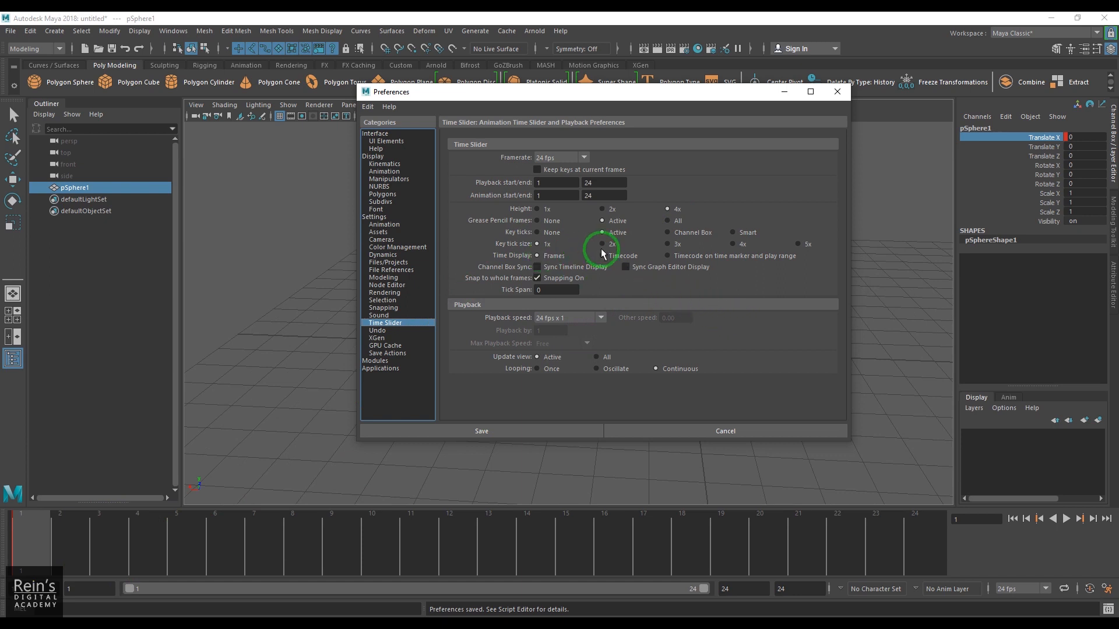
- Set the time slider's key tick size to 5x, check the key tick at frame 1 against frame 8, and save the preferences
click(735, 245)
click(809, 245)
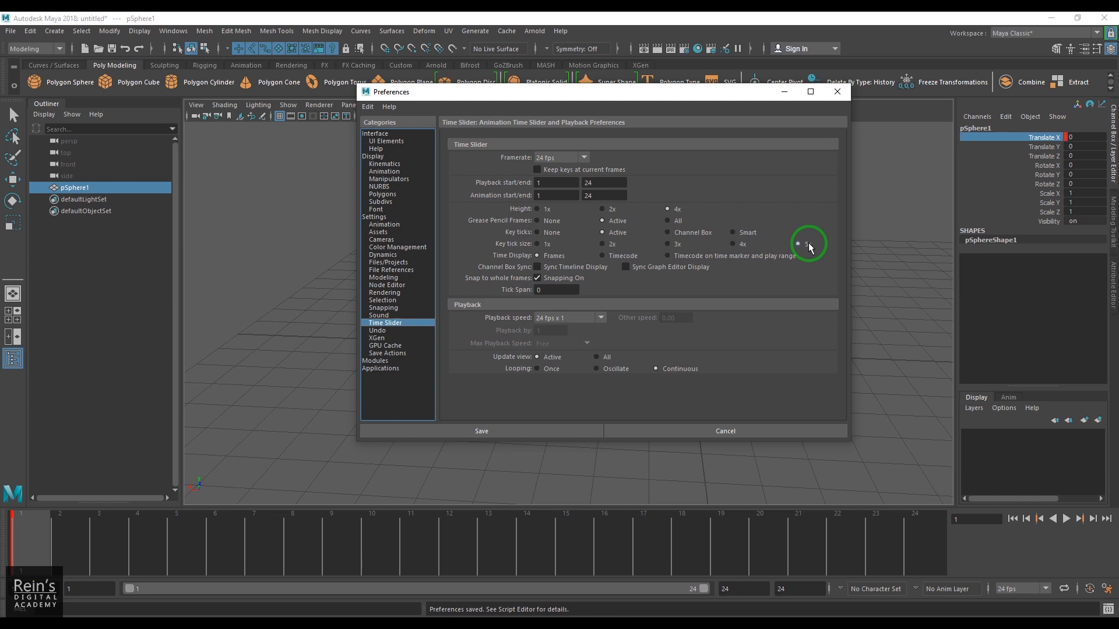
click(522, 427)
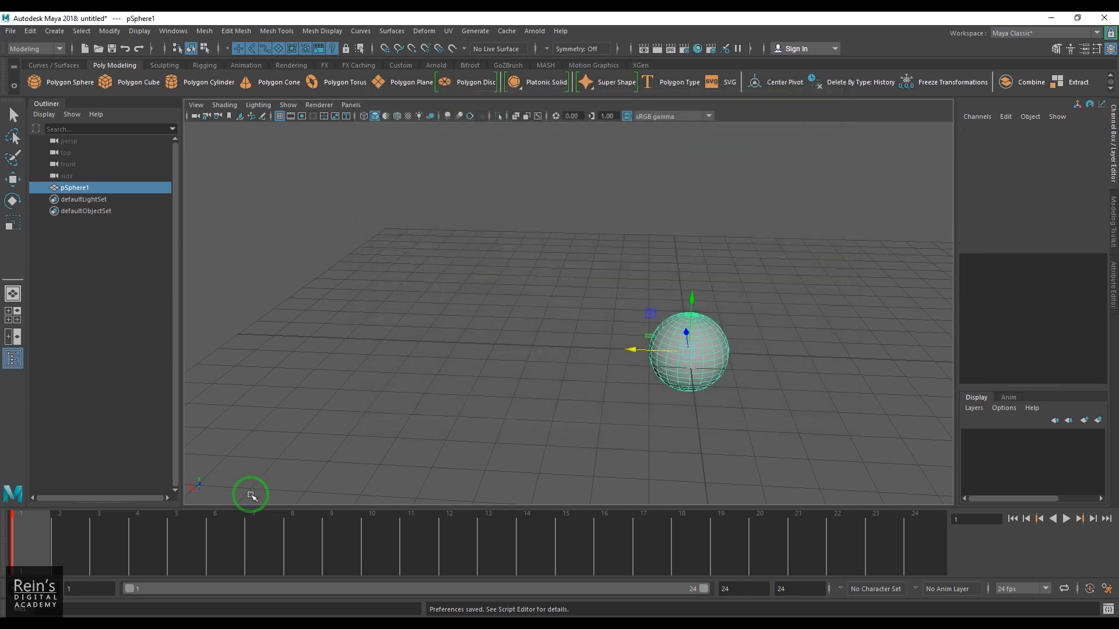
drag(32, 553, 294, 554)
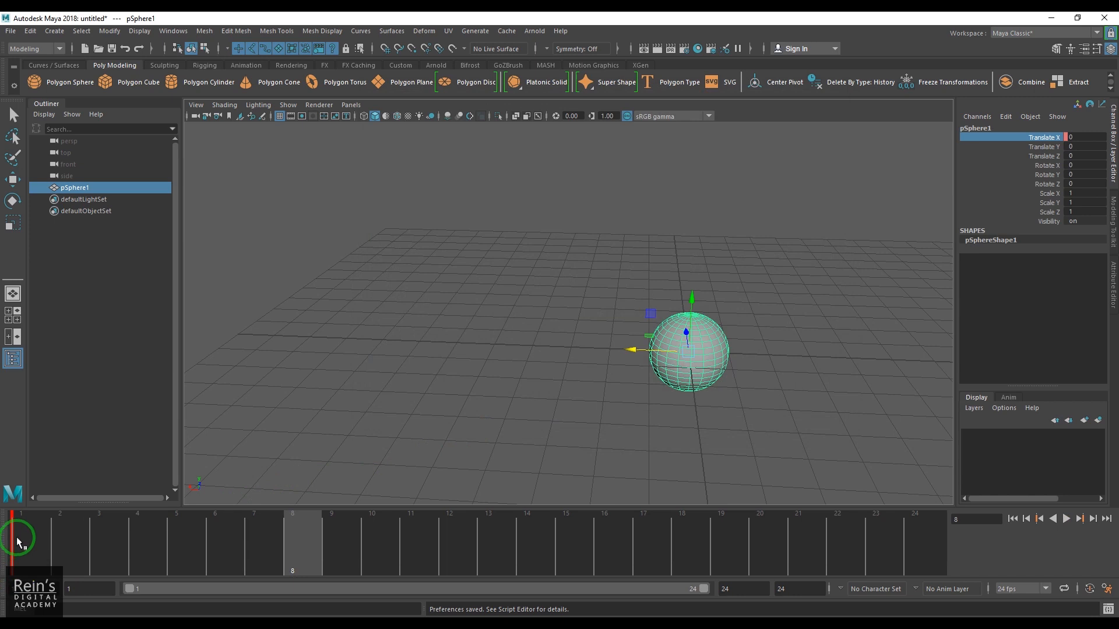
click(1106, 588)
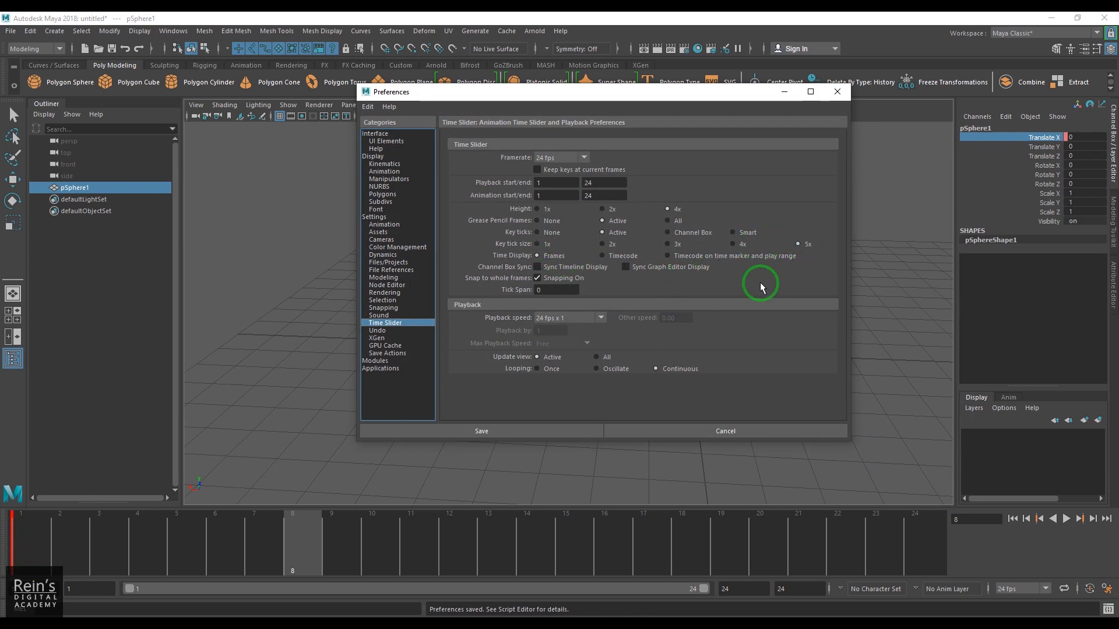
click(508, 431)
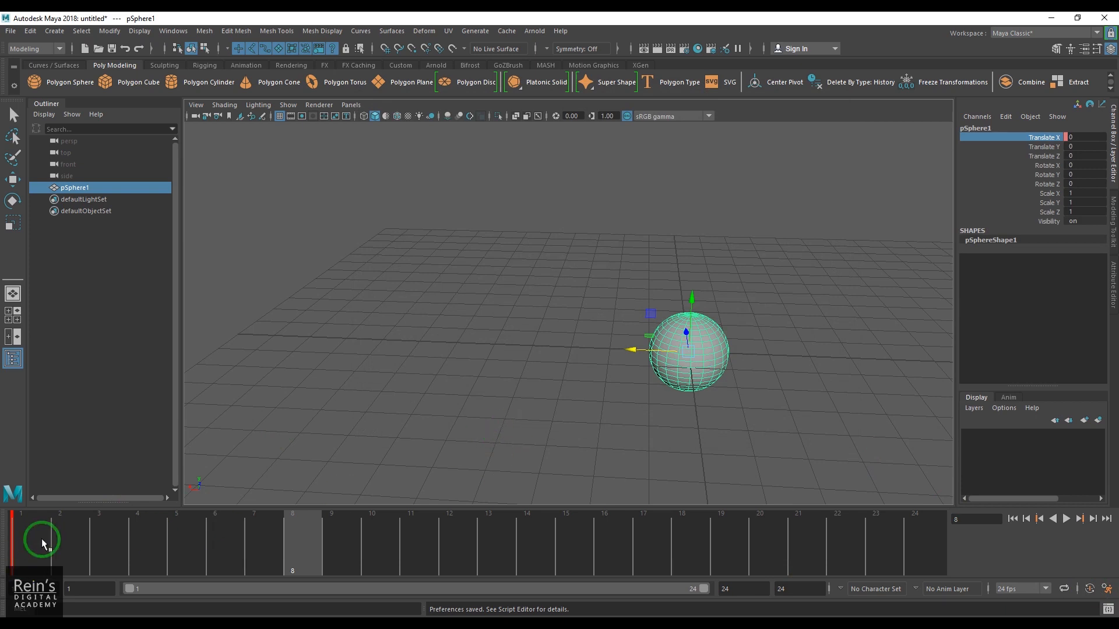
- At frame 2, move the sphere along X to about 1.1 and set a key on only its Translate X channel
drag(41, 535, 18, 544)
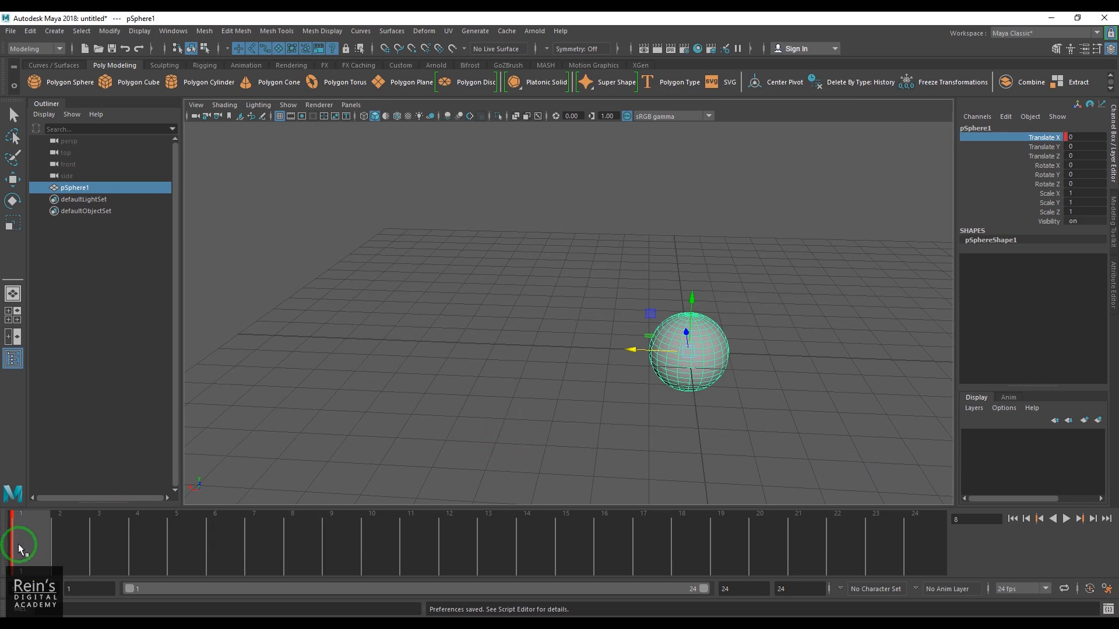
click(69, 540)
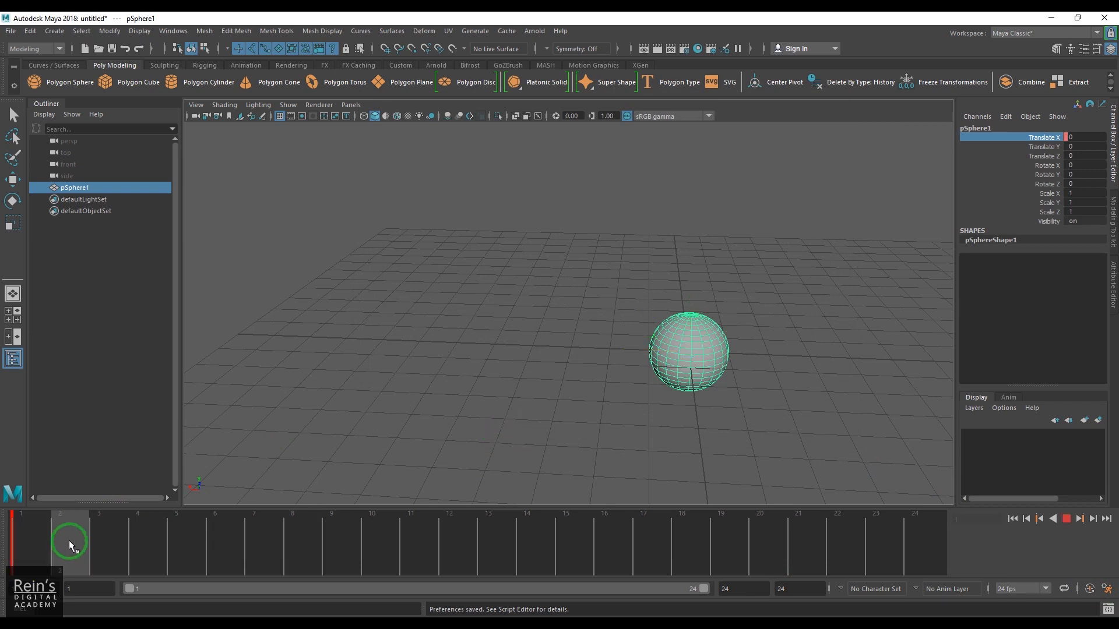
click(15, 533)
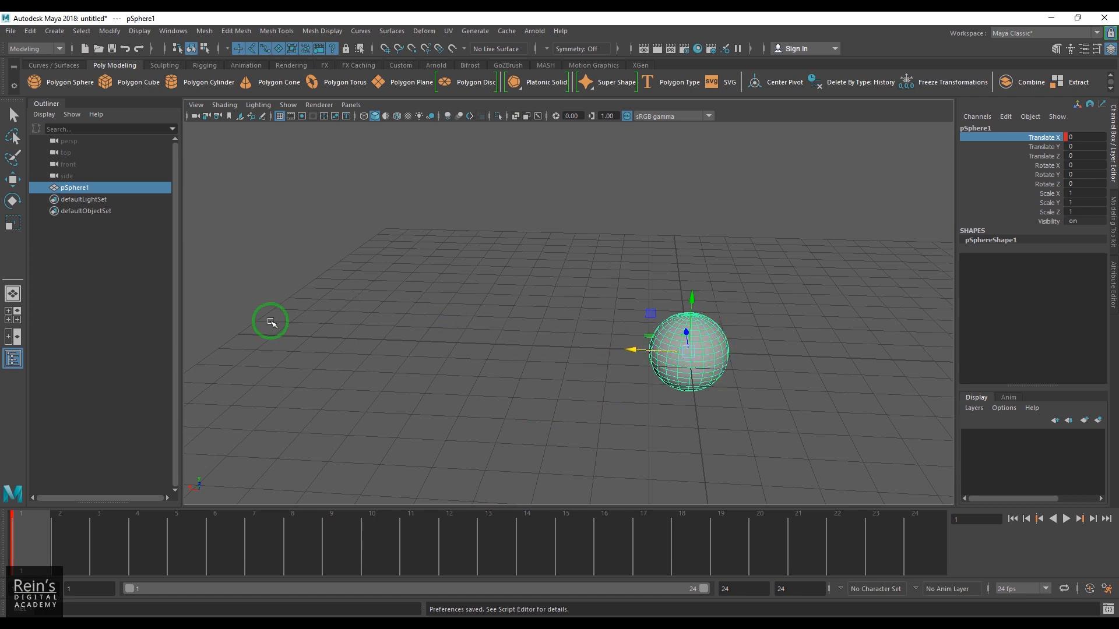
drag(49, 547, 63, 550)
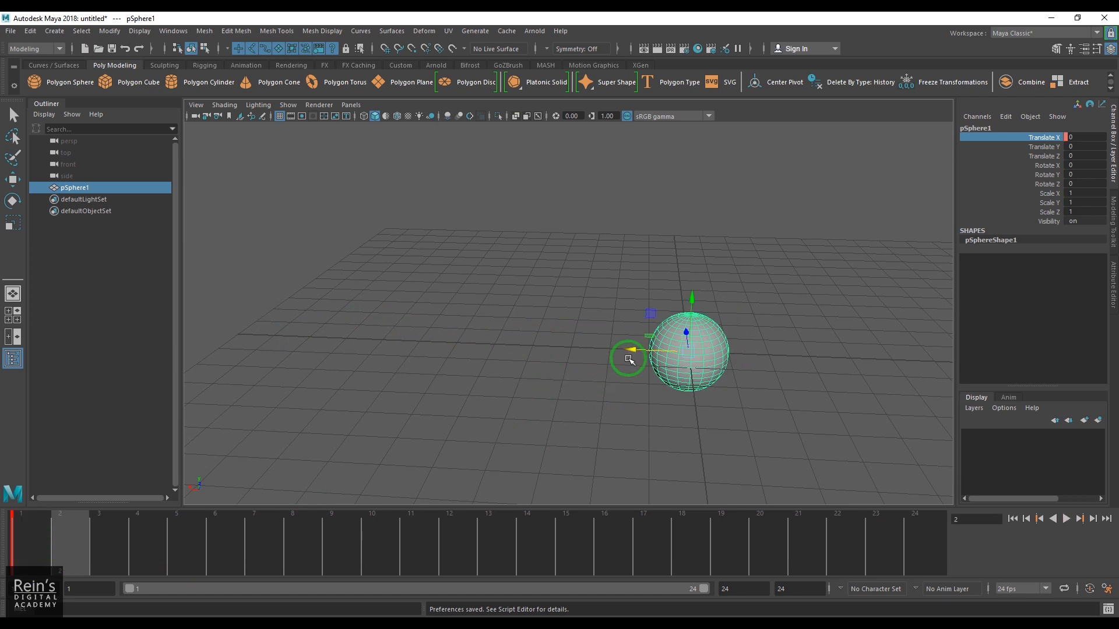
drag(629, 349, 589, 349)
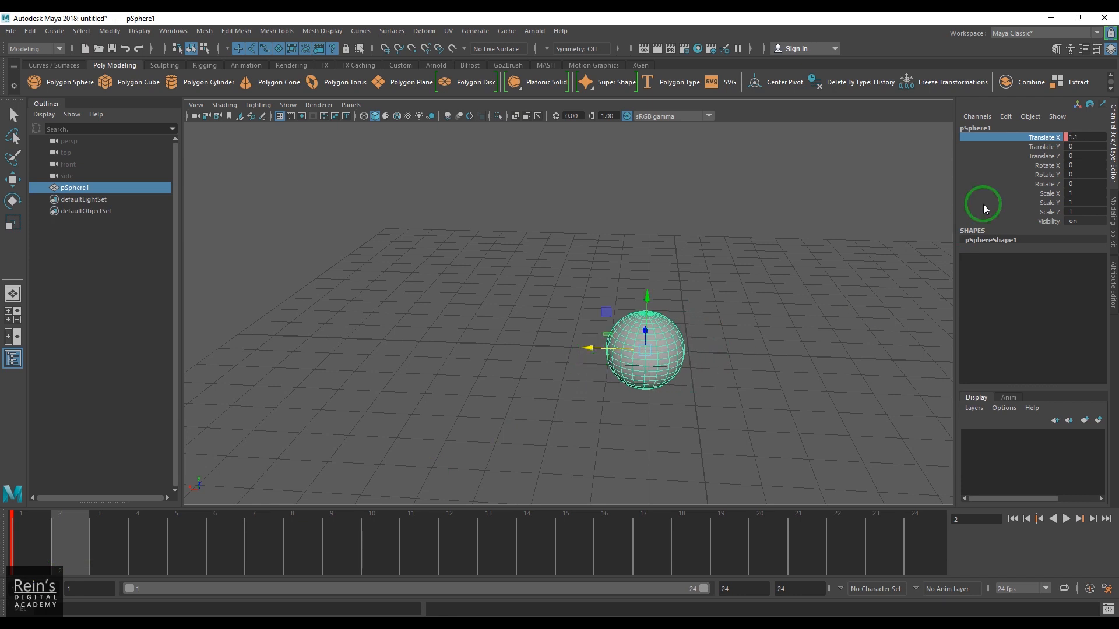
right_click(1045, 140)
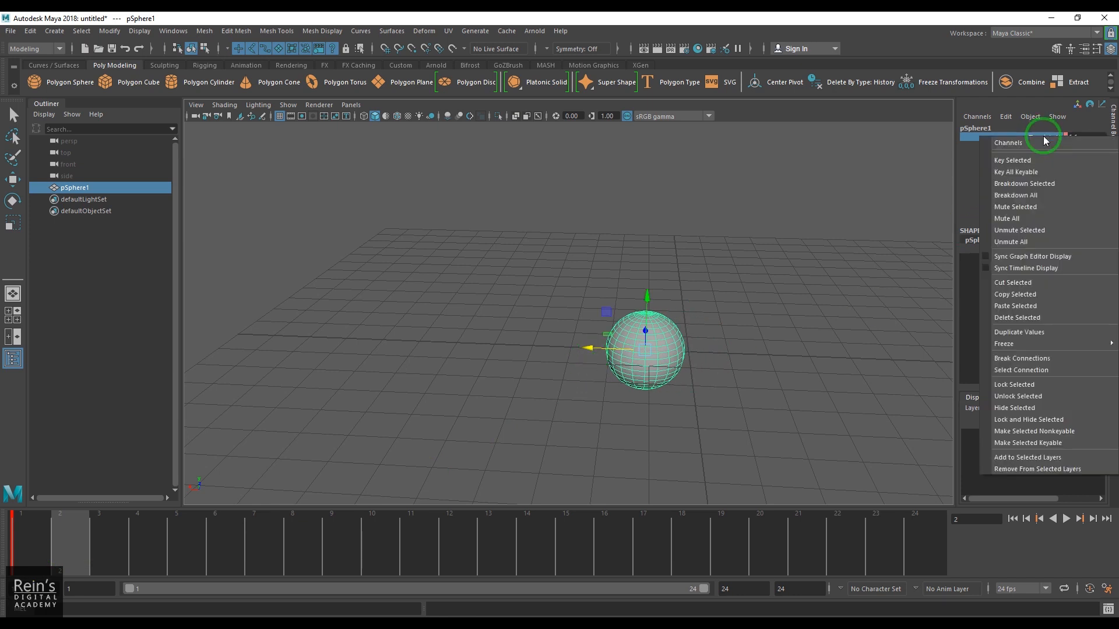
click(1049, 152)
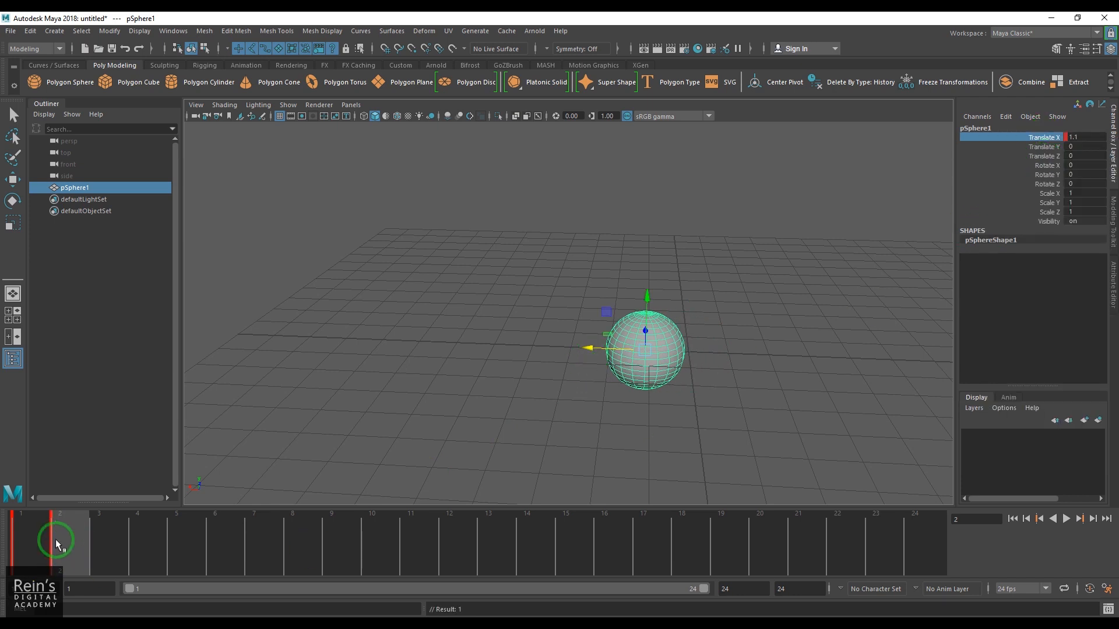
- At frame 3, move the sphere along X to about 2.013, key its Translate X channel, and scrub between frames 1 and 3
drag(55, 540, 31, 547)
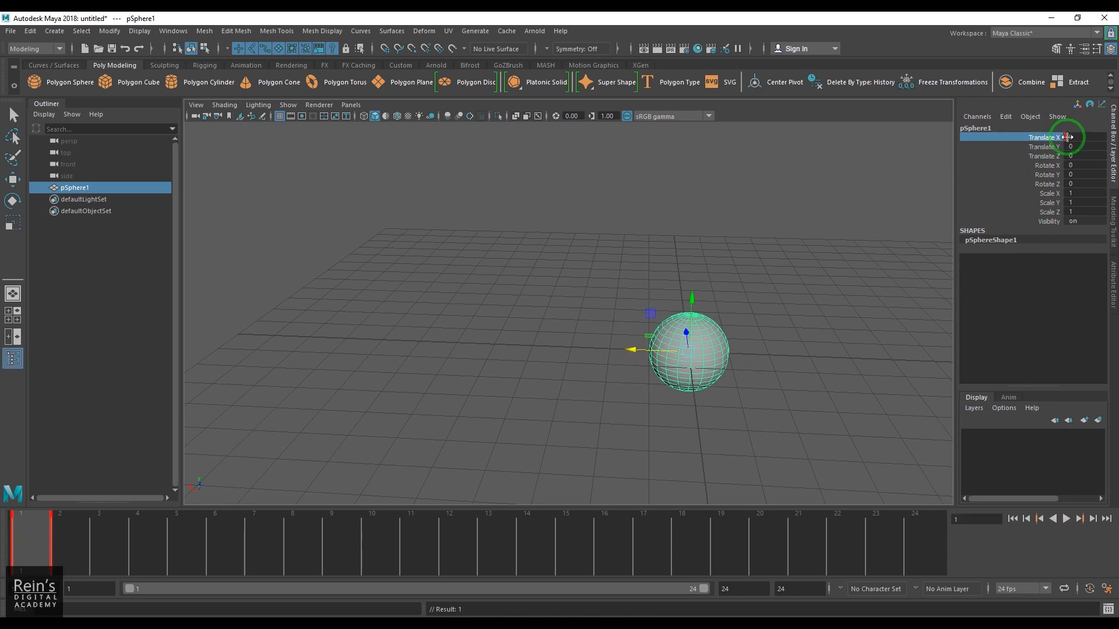
click(61, 544)
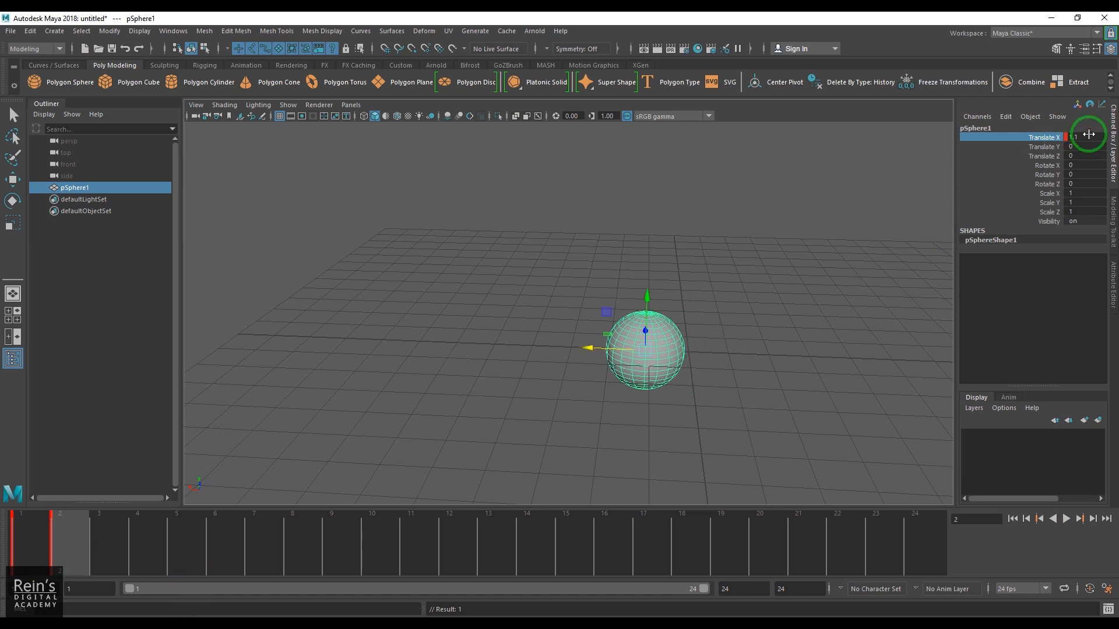
mouse_move(1089, 135)
click(101, 534)
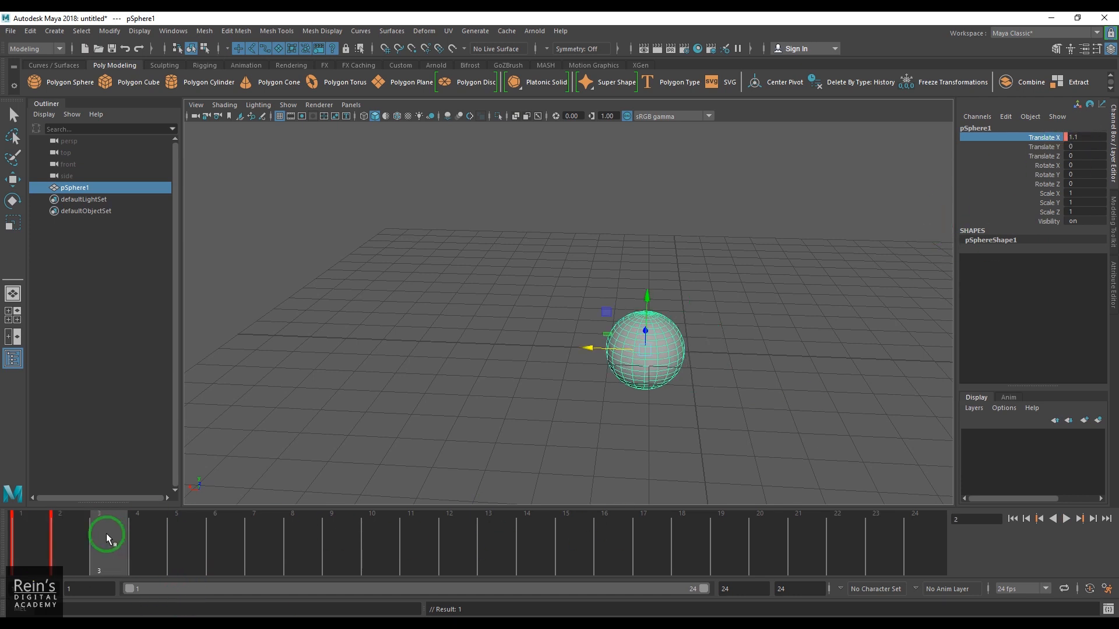
drag(599, 350, 563, 349)
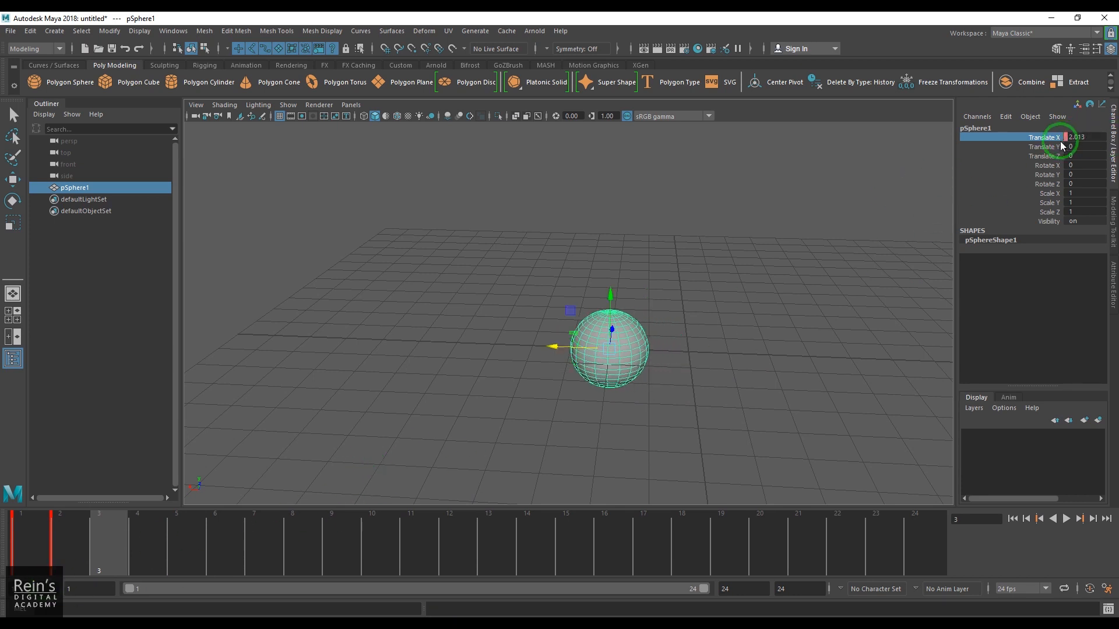
right_click(1064, 142)
click(1062, 143)
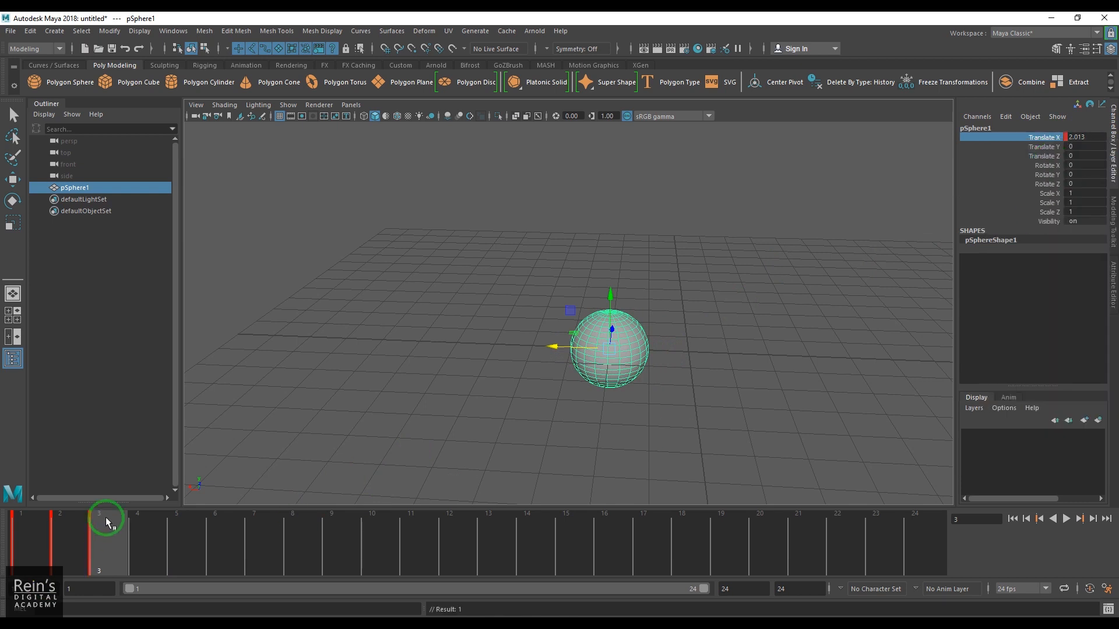
key(alt+v)
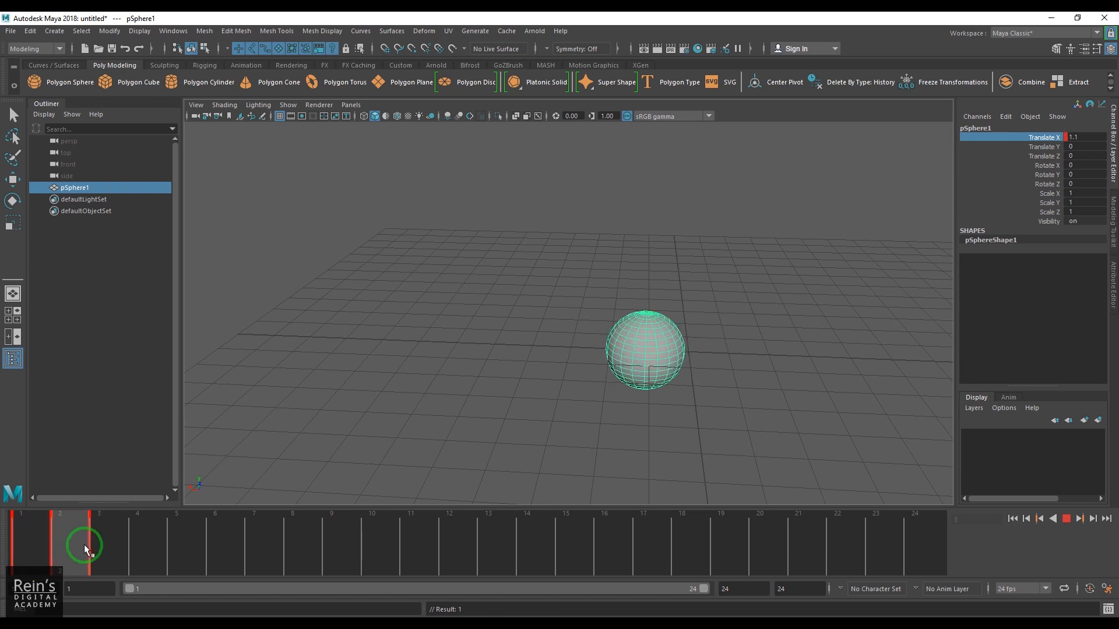
drag(83, 544, 100, 547)
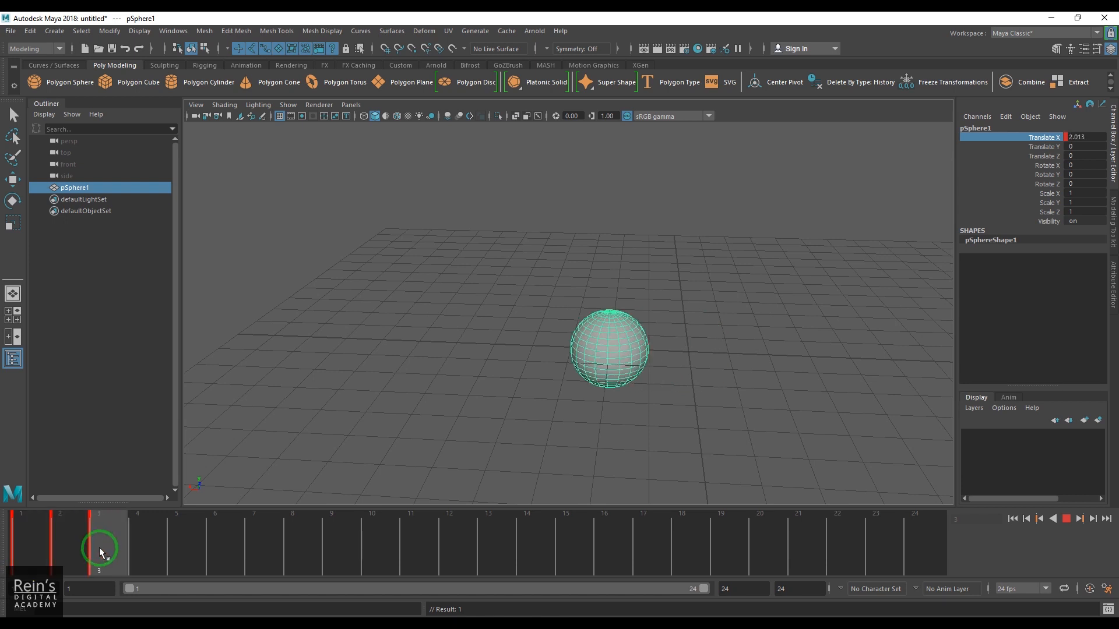
drag(99, 547, 33, 556)
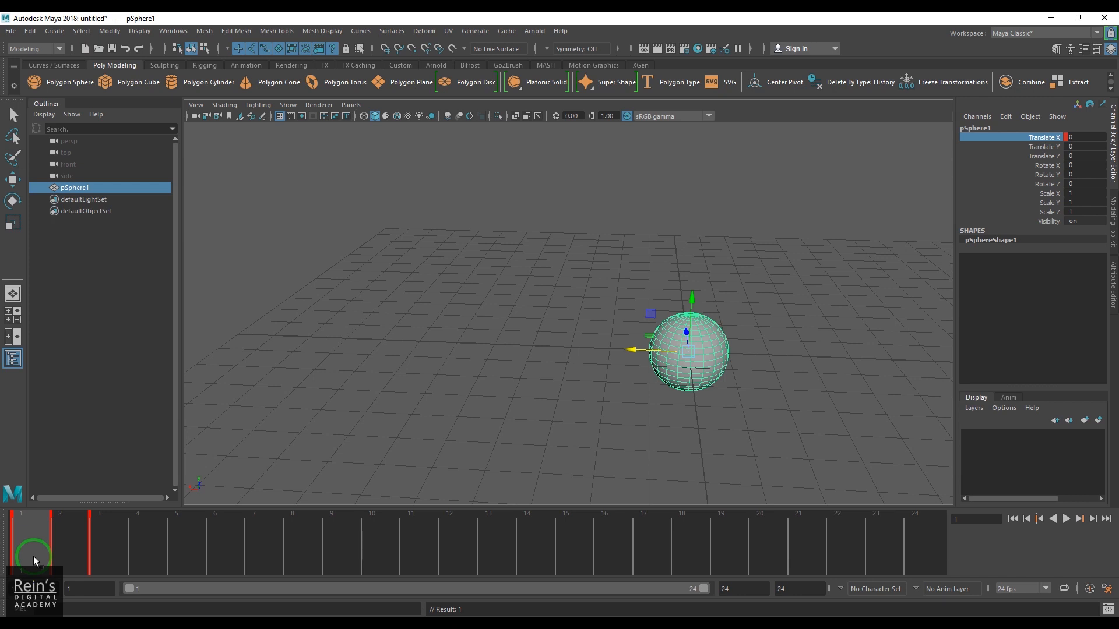
- Delete the sphere's keys at frames 2 and 3 from the timeline, and return to frame 1
click(71, 542)
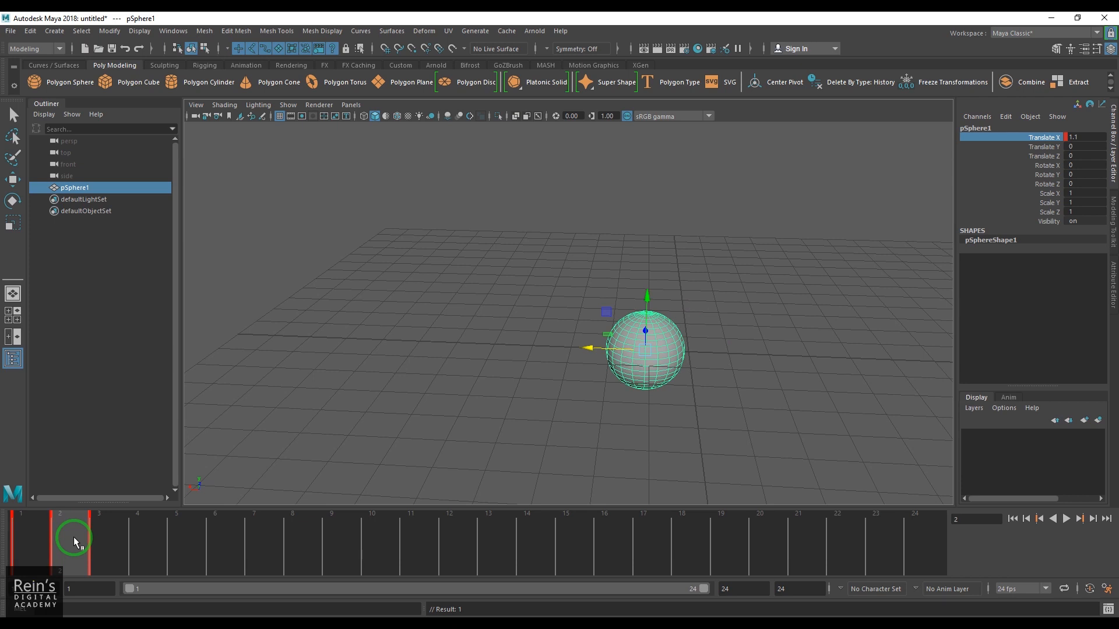
right_click(73, 537)
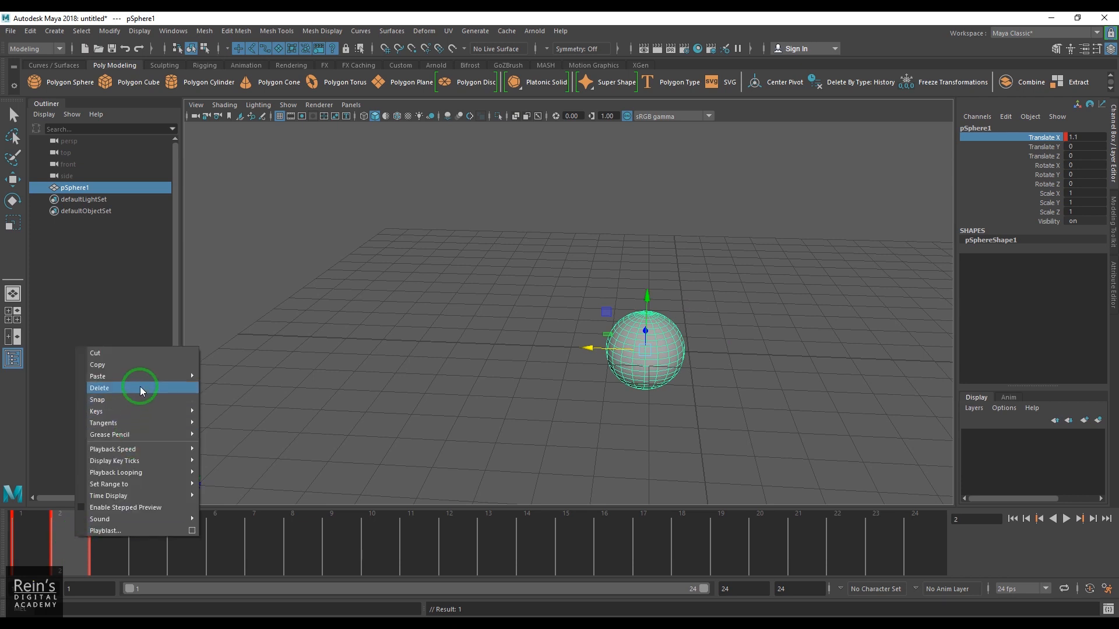
click(139, 388)
click(92, 539)
right_click(96, 541)
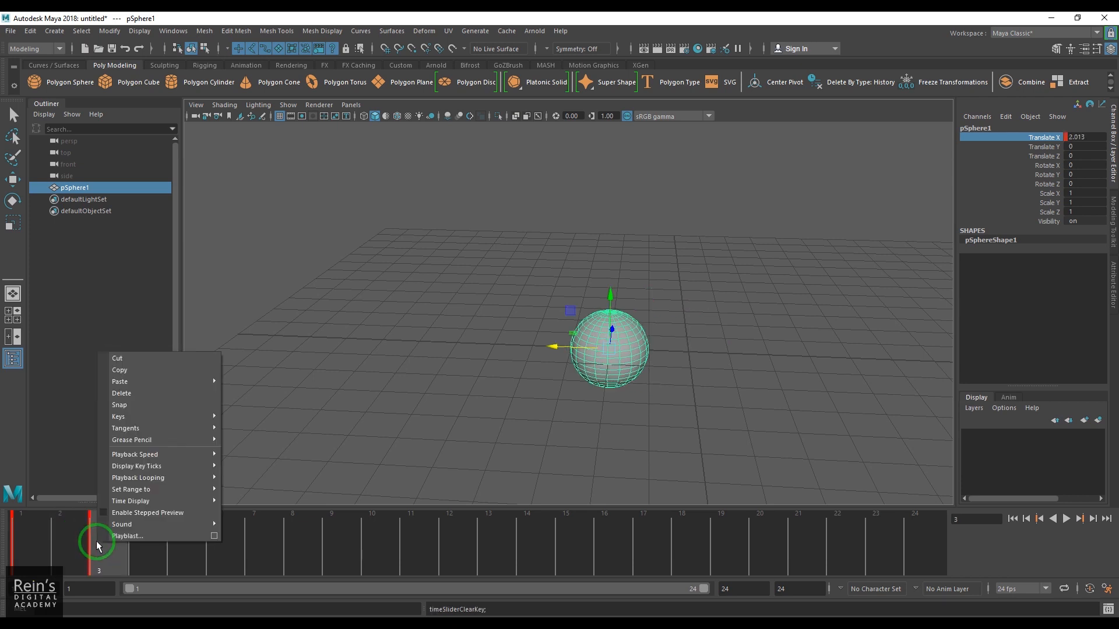
click(169, 391)
click(16, 560)
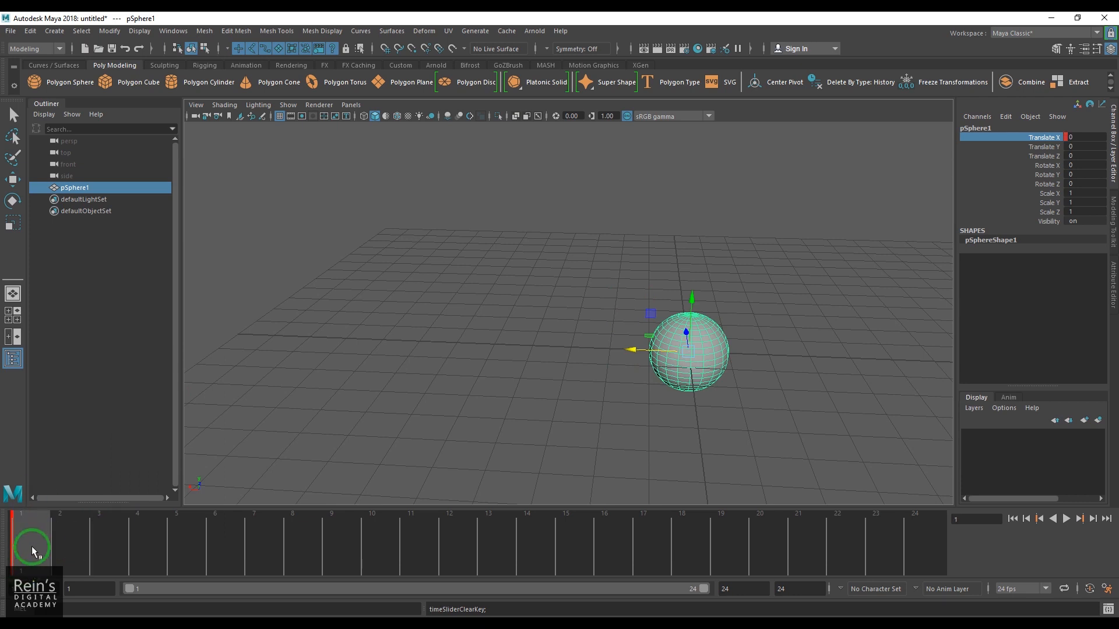
- At frame 24, set the sphere's Translate X to 12 and key only that channel
drag(30, 544, 954, 558)
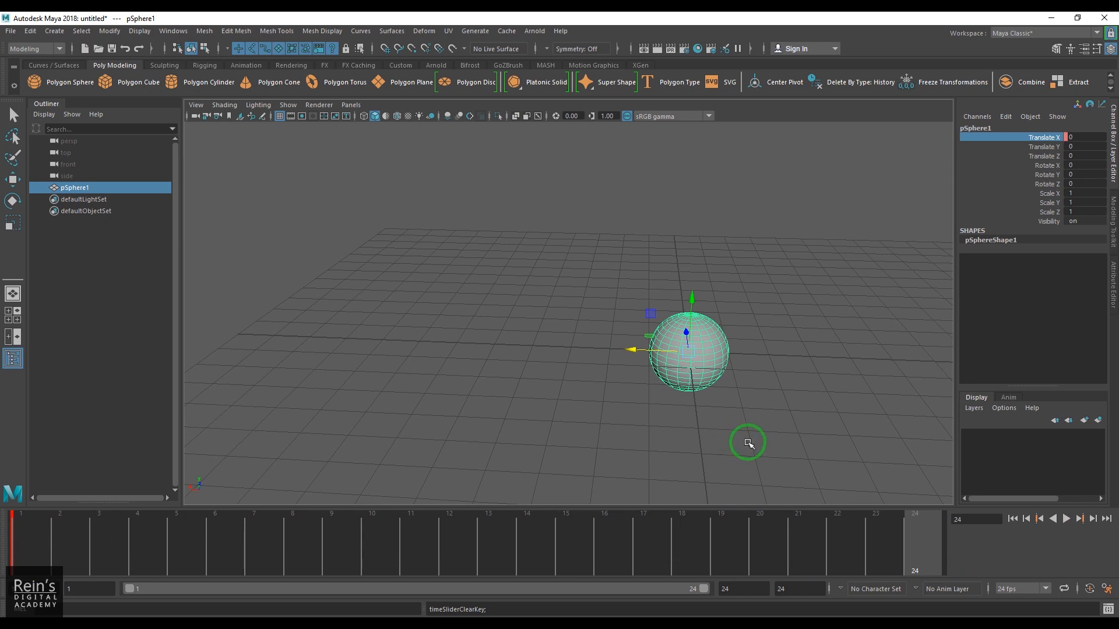
drag(642, 356, 216, 340)
double_click(1103, 137)
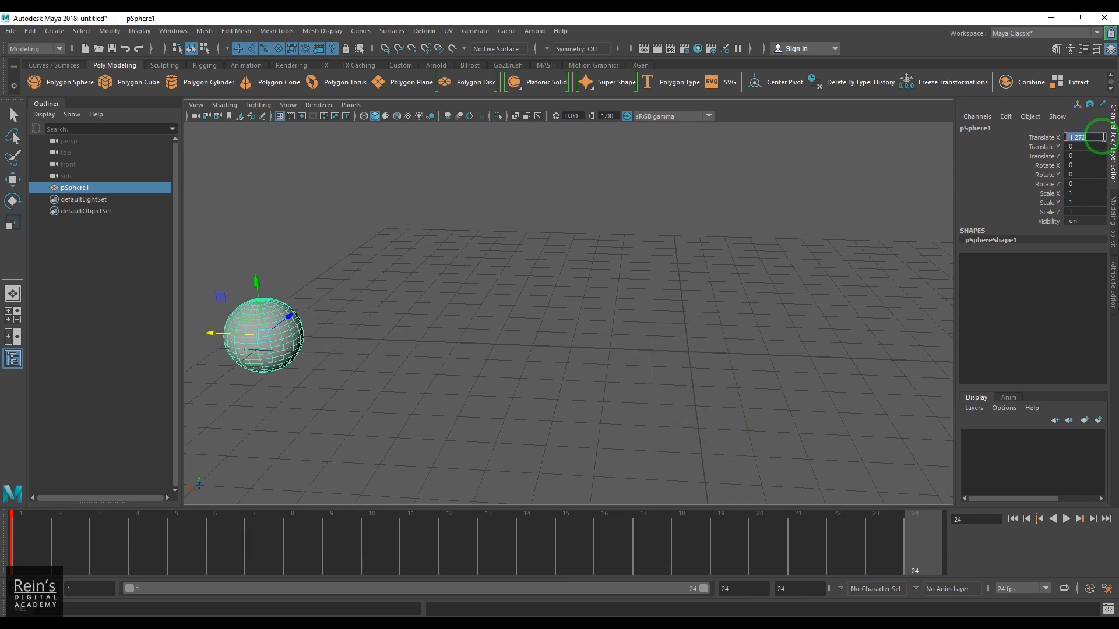
text(12)
key(Return)
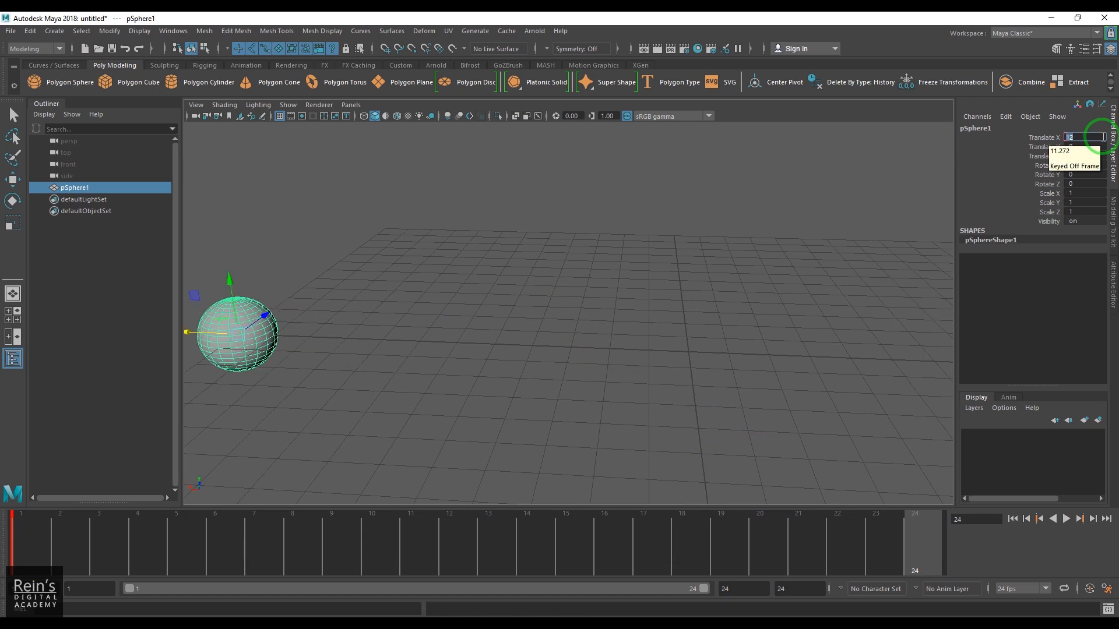
click(1054, 144)
right_click(1054, 143)
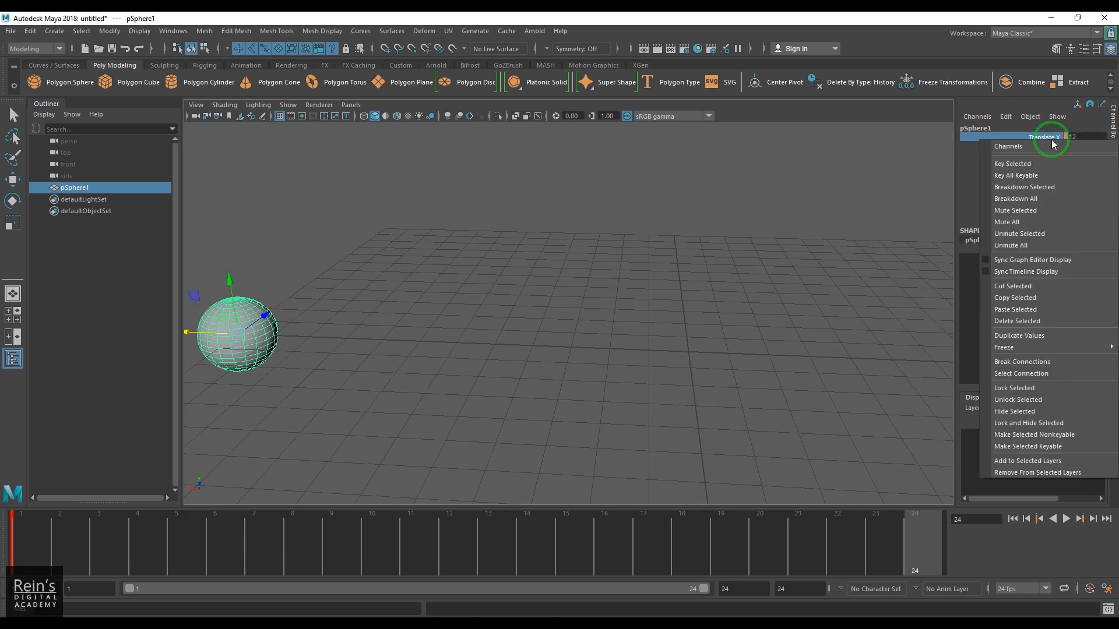
click(1051, 157)
alt+drag(638, 287, 649, 290)
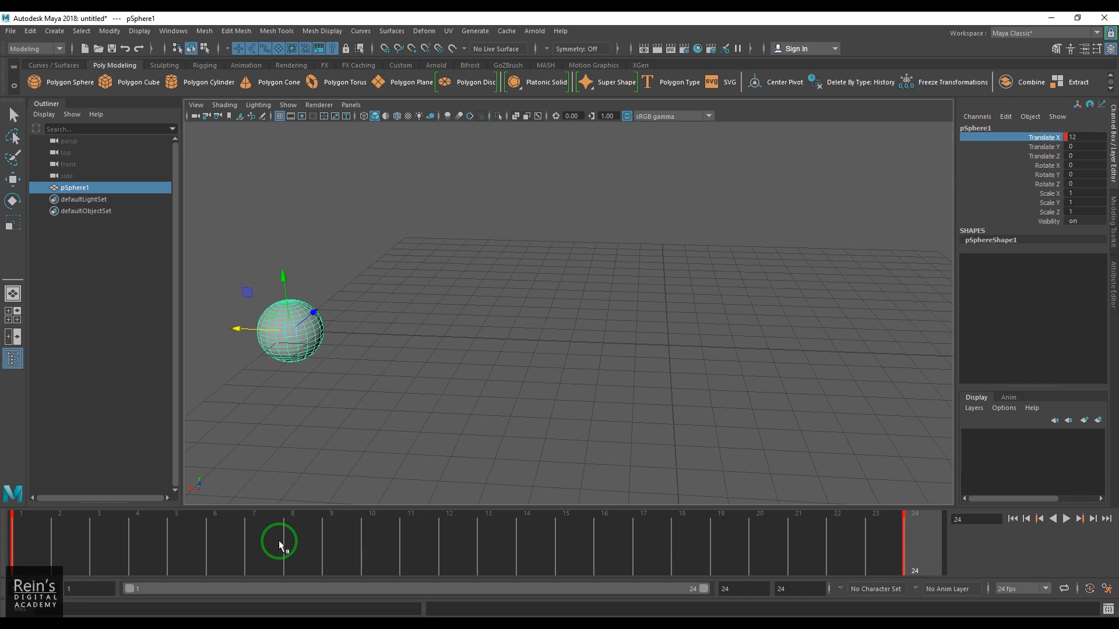
- Compare the sphere's Translate X keys at frames 1 and 24, keying the selected channel once more at frame 24
click(14, 557)
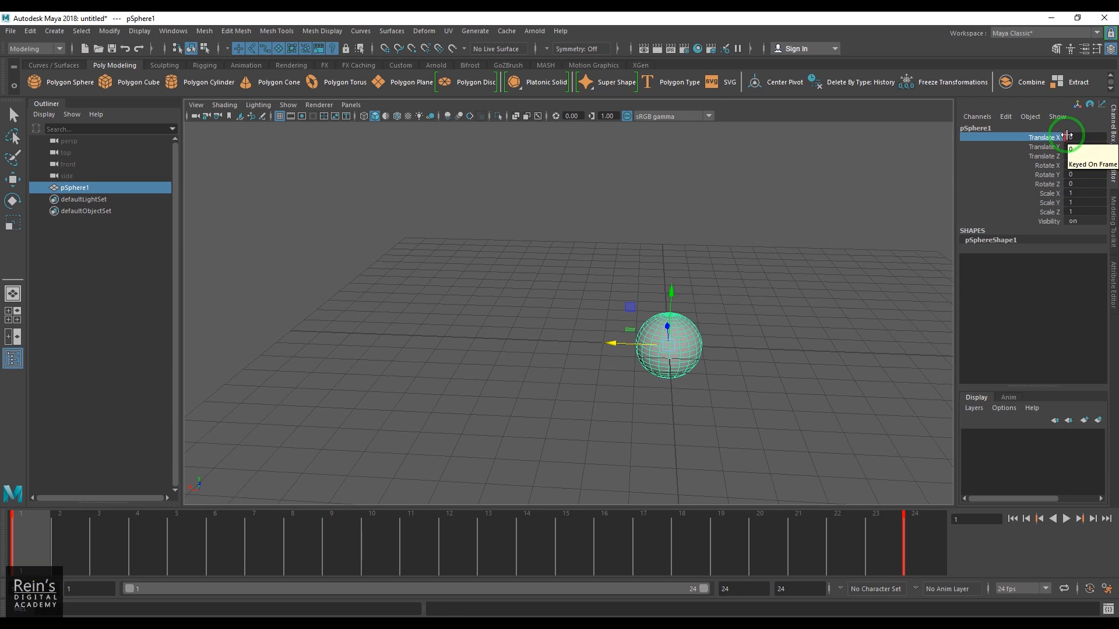
right_click(1044, 141)
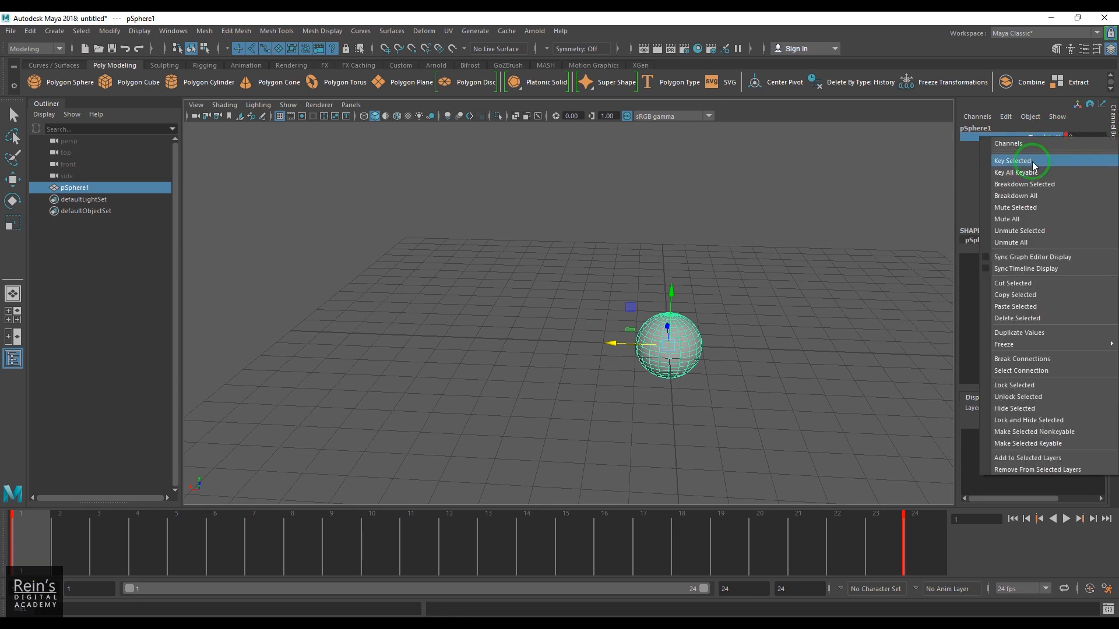
click(941, 22)
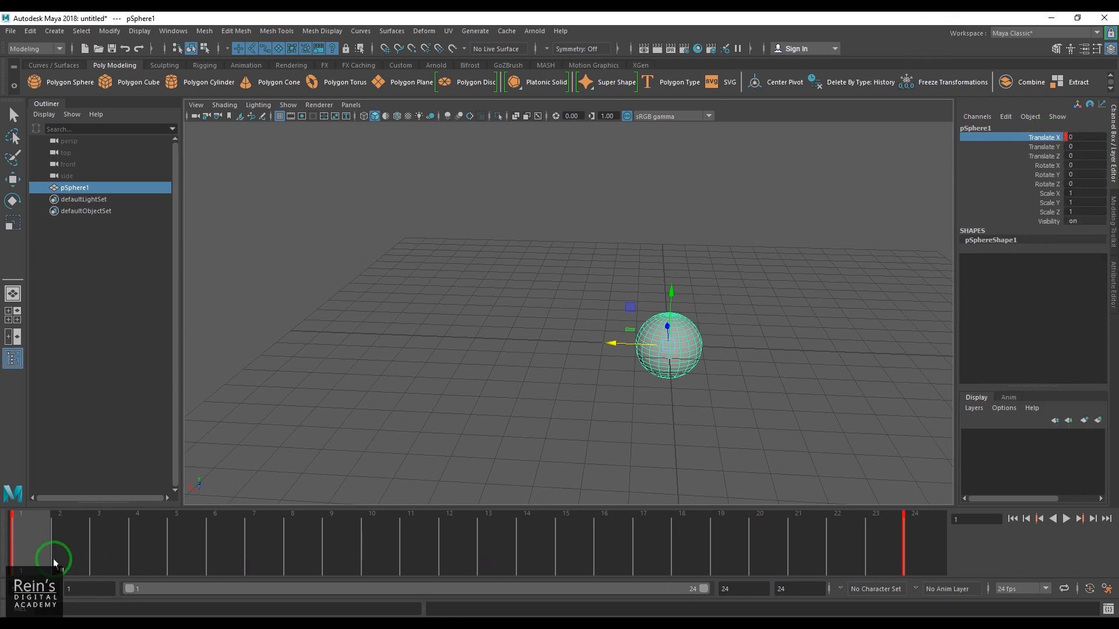
click(921, 549)
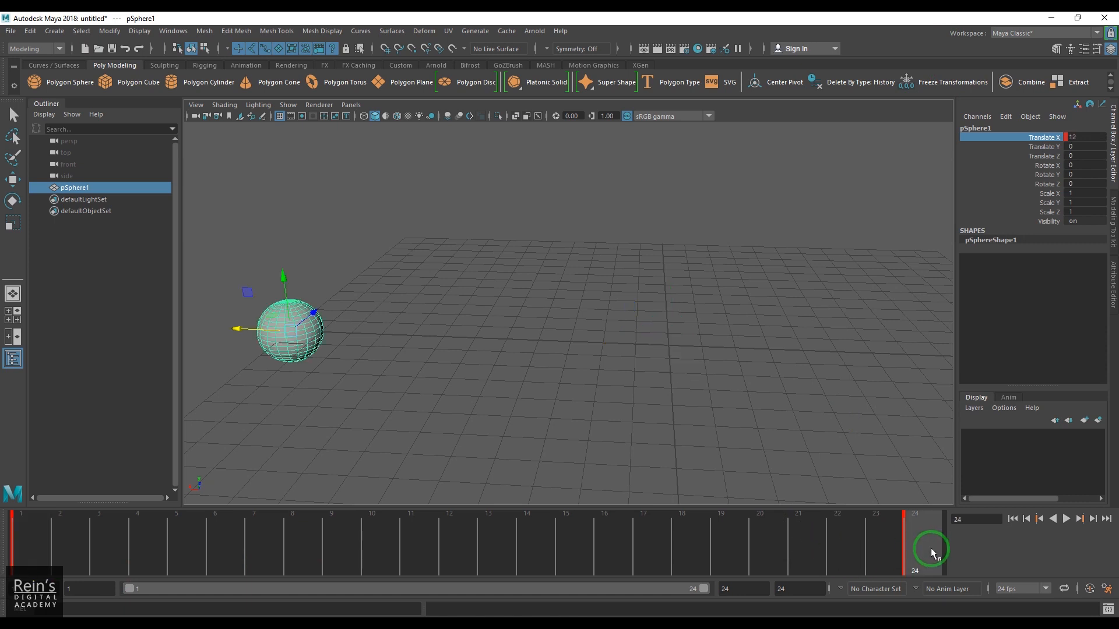
click(1087, 138)
click(1052, 138)
right_click(1055, 140)
click(1049, 165)
click(23, 551)
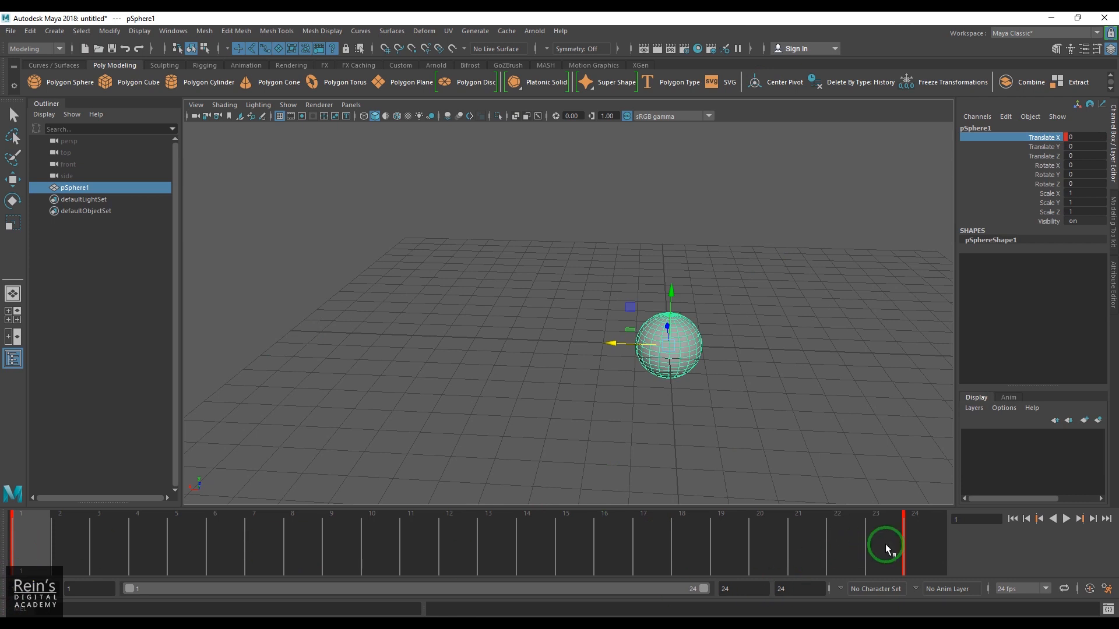
click(914, 541)
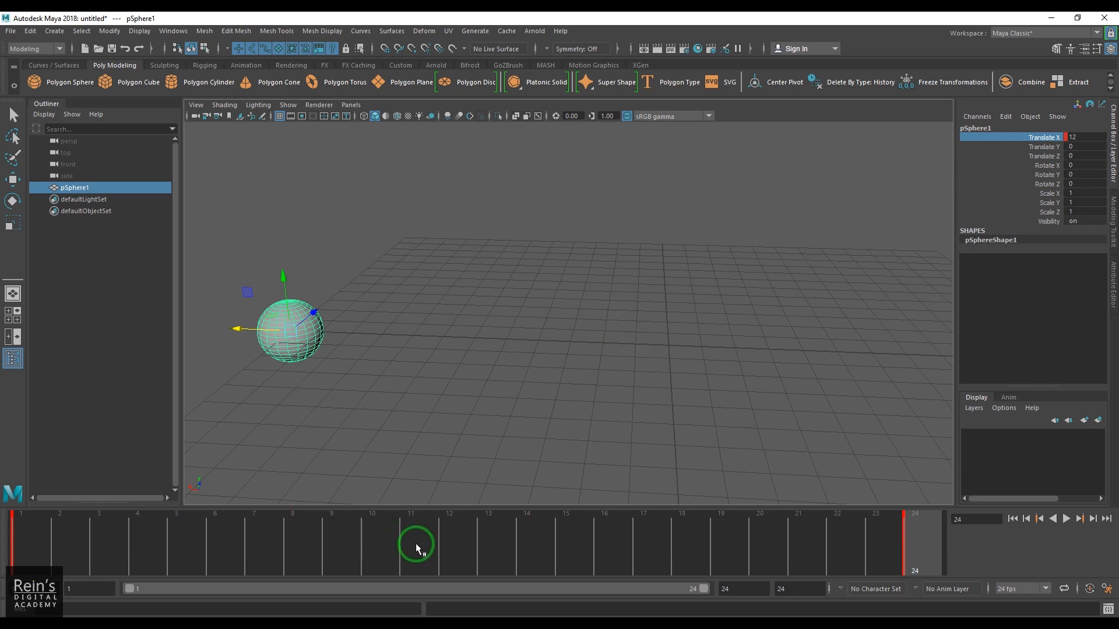
- Compare the sphere's position at frame 1 with its position at frame 24, and return to frame 1
click(17, 552)
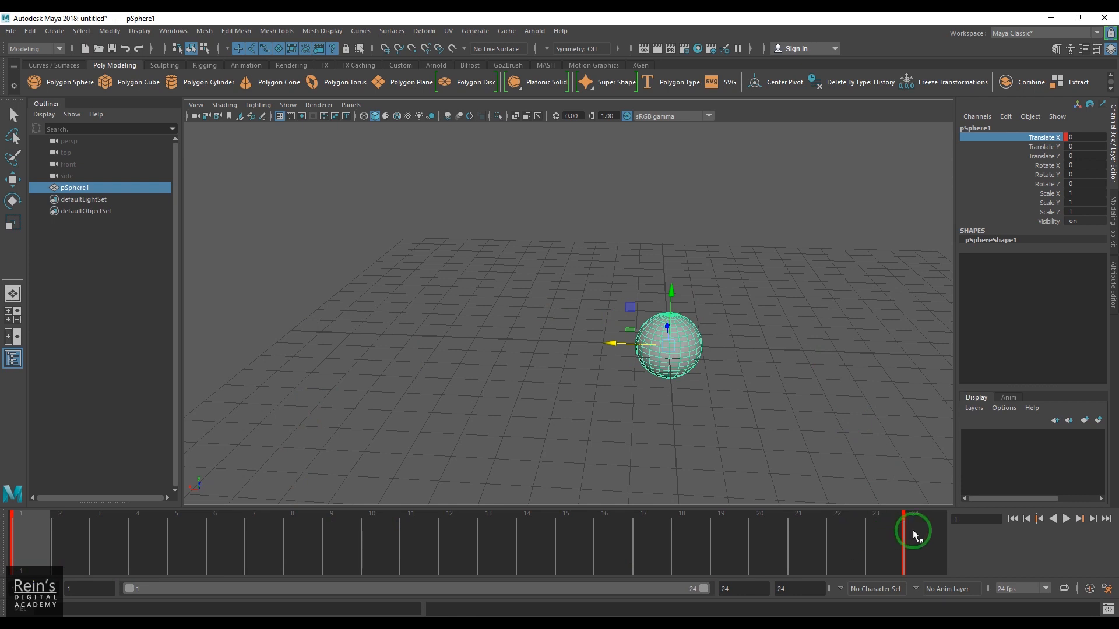
click(913, 530)
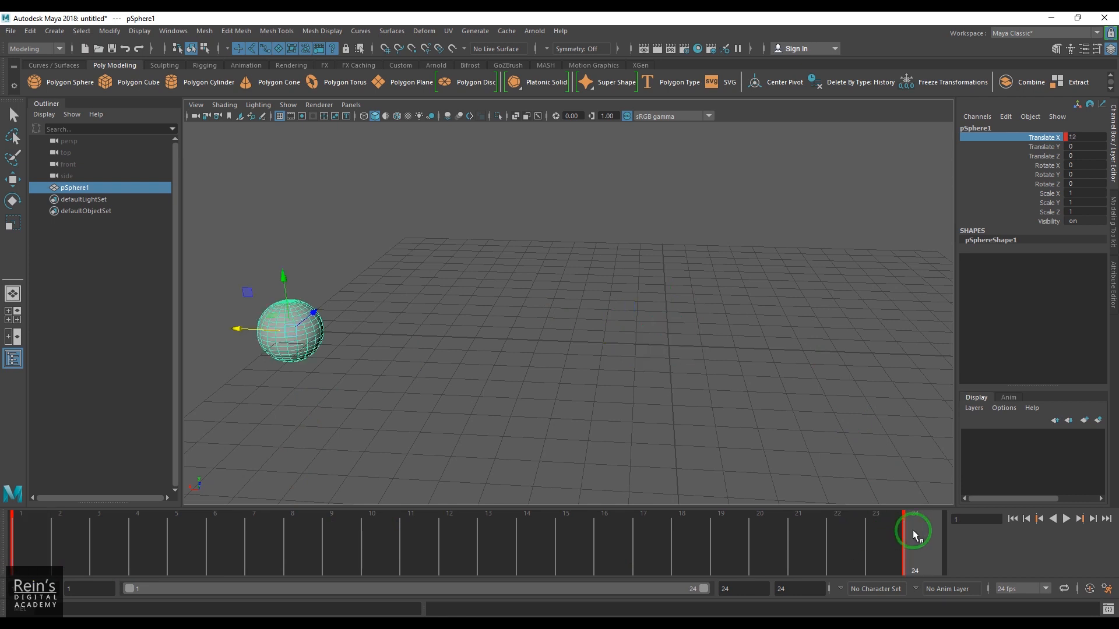
mouse_move(17, 539)
mouse_down()
mouse_move(582, 562)
mouse_move(894, 545)
mouse_move(37, 568)
mouse_move(937, 560)
mouse_move(8, 571)
mouse_move(65, 552)
mouse_move(838, 553)
mouse_move(740, 565)
mouse_move(1, 539)
mouse_up()
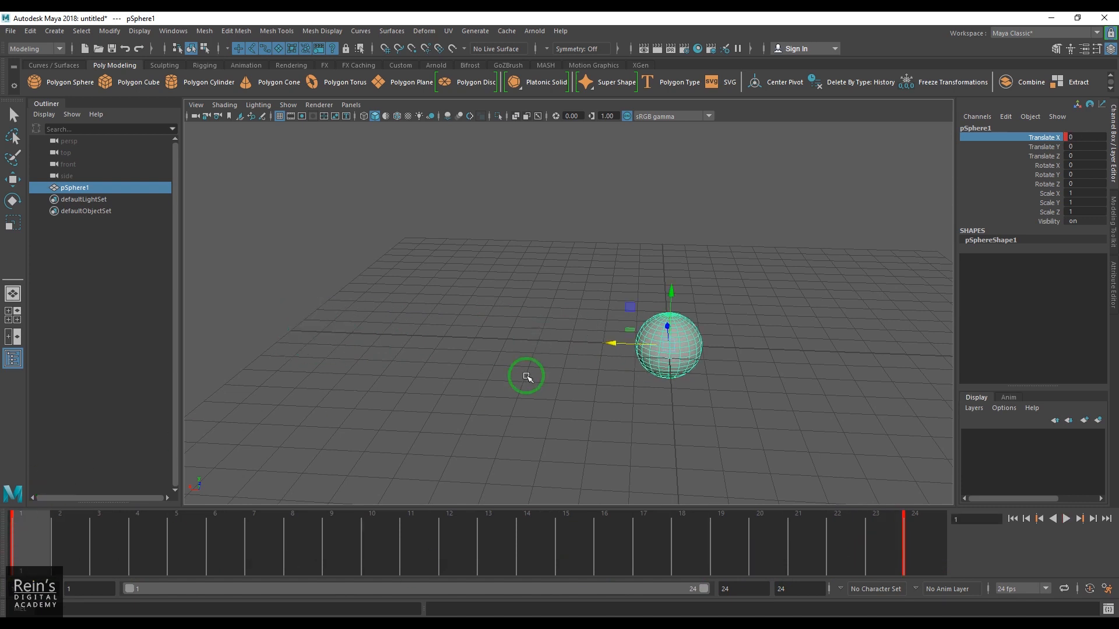
- Deselect the sphere and open the Grease Pencil tool for drawing in the perspective view
alt+drag(507, 367, 418, 350)
click(664, 365)
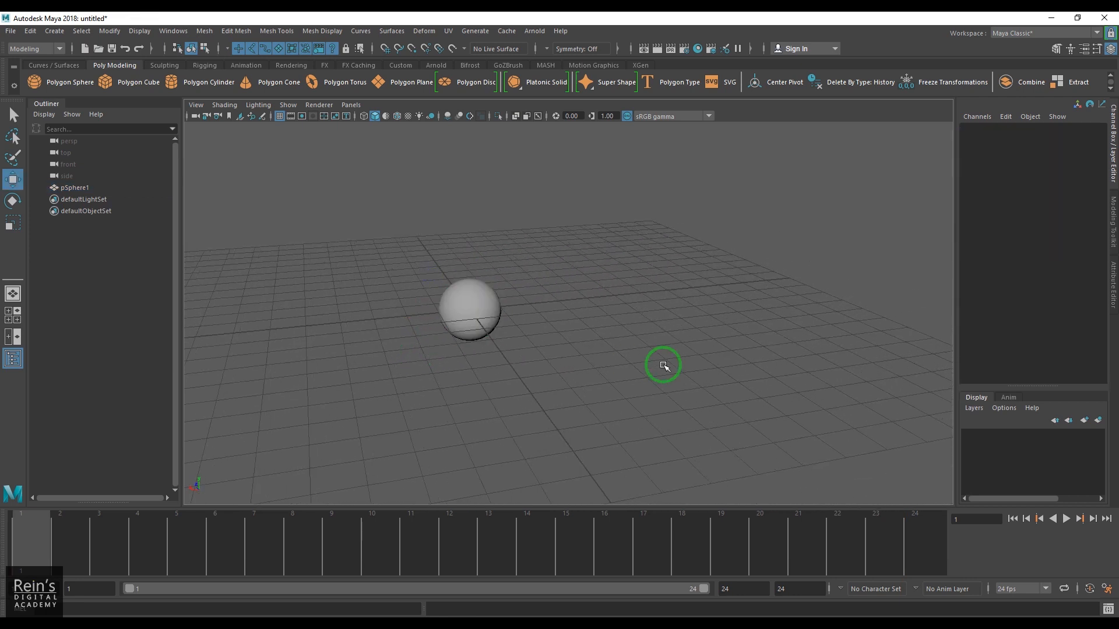
click(263, 117)
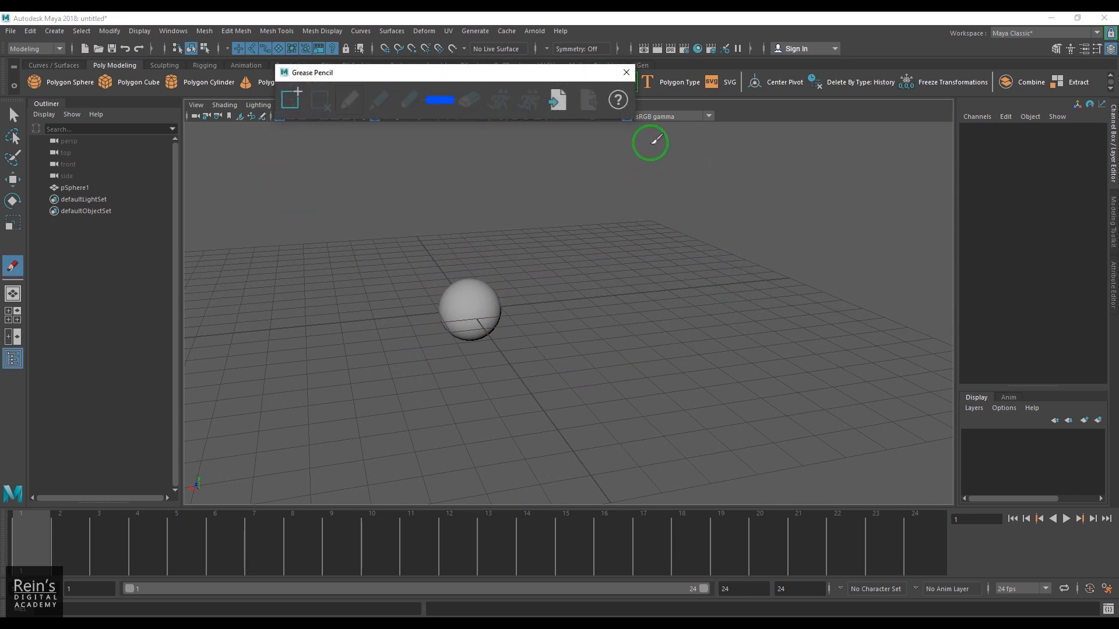
- Sketch crossing vertical and horizontal axes in blue beside the sphere, labelled Y and X
drag(640, 140, 653, 408)
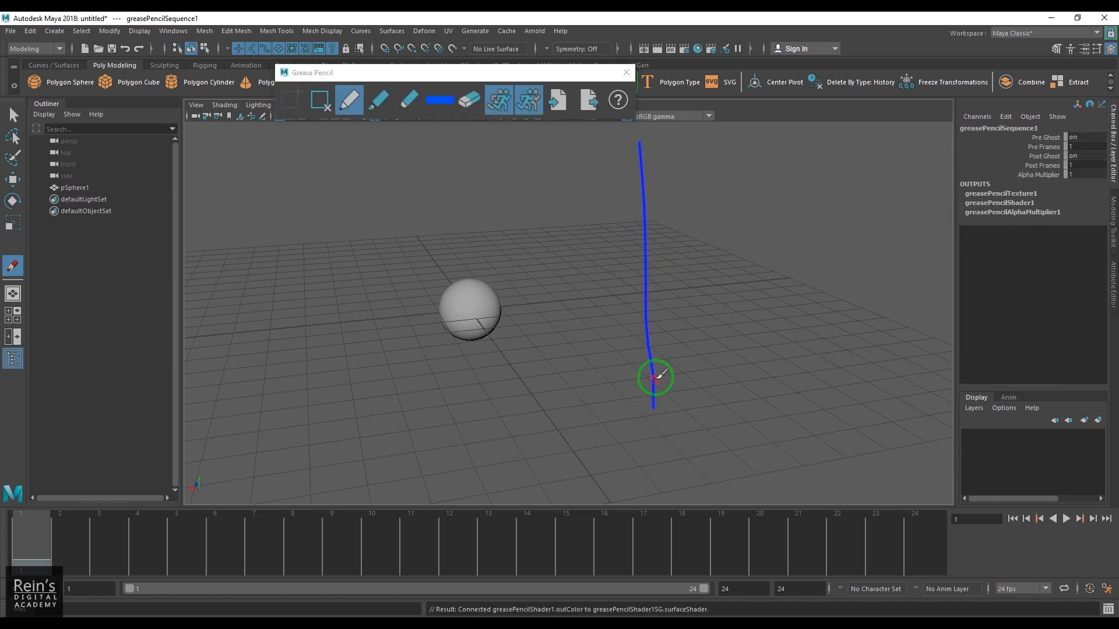
drag(550, 290, 867, 290)
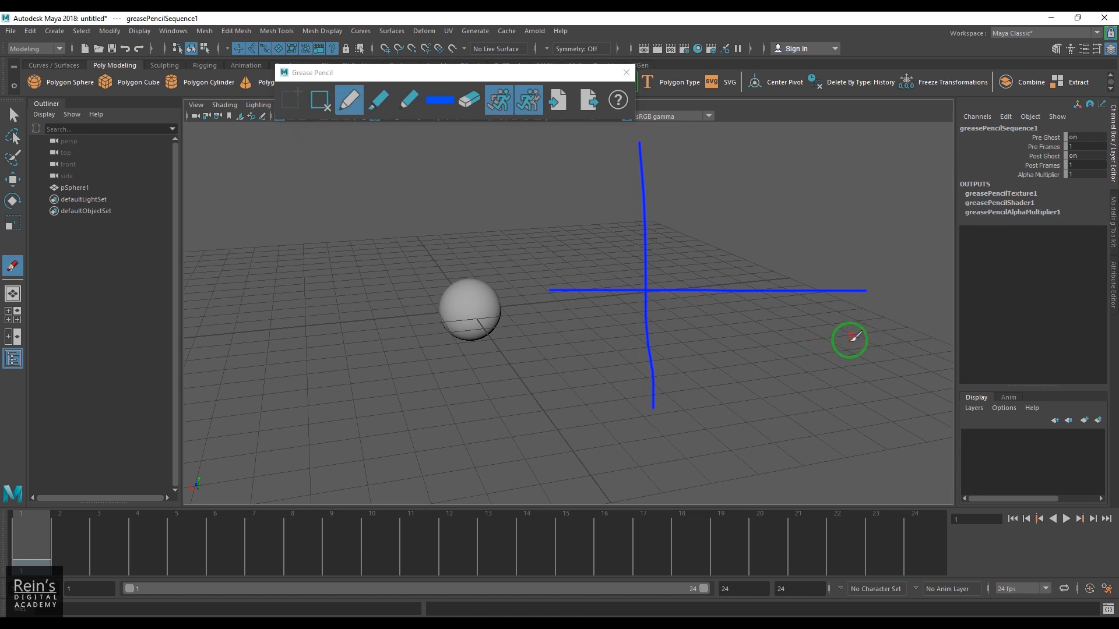
mouse_move(870, 307)
mouse_down()
mouse_move(879, 318)
mouse_move(866, 332)
mouse_up()
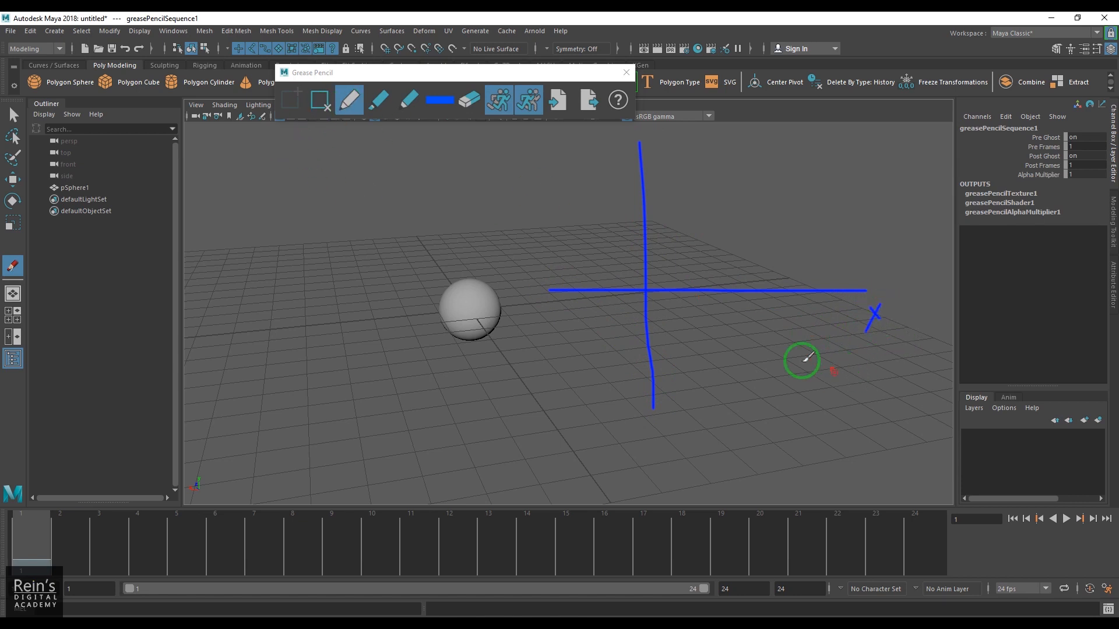
drag(595, 142, 605, 160)
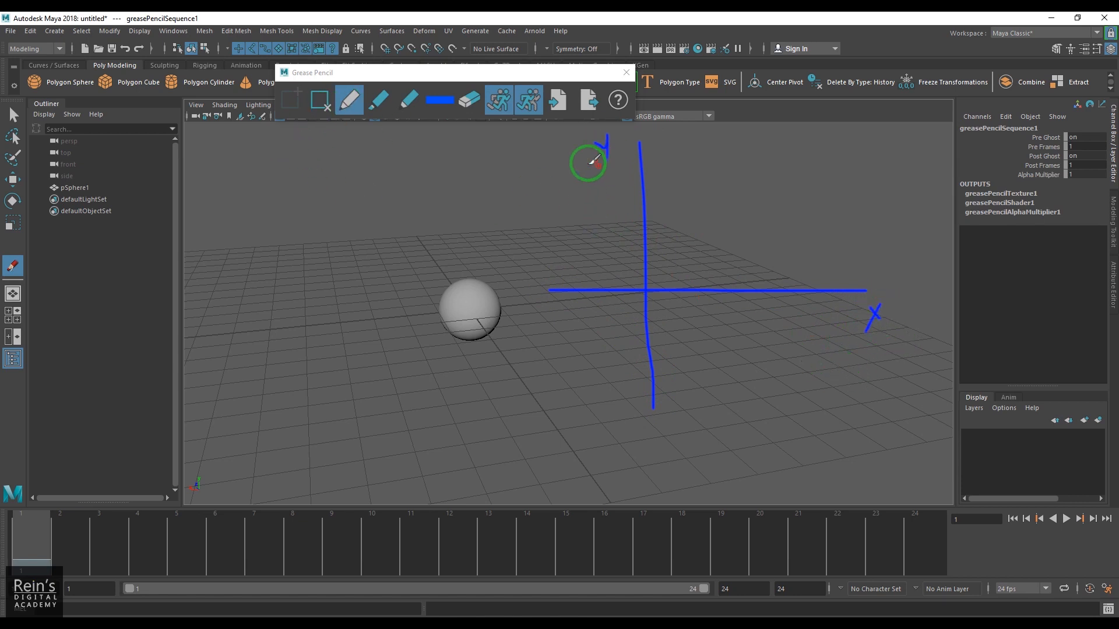
- Replace the blue sketch with a new Grease Pencil frame holding a red horizontal axis labelled X
click(439, 99)
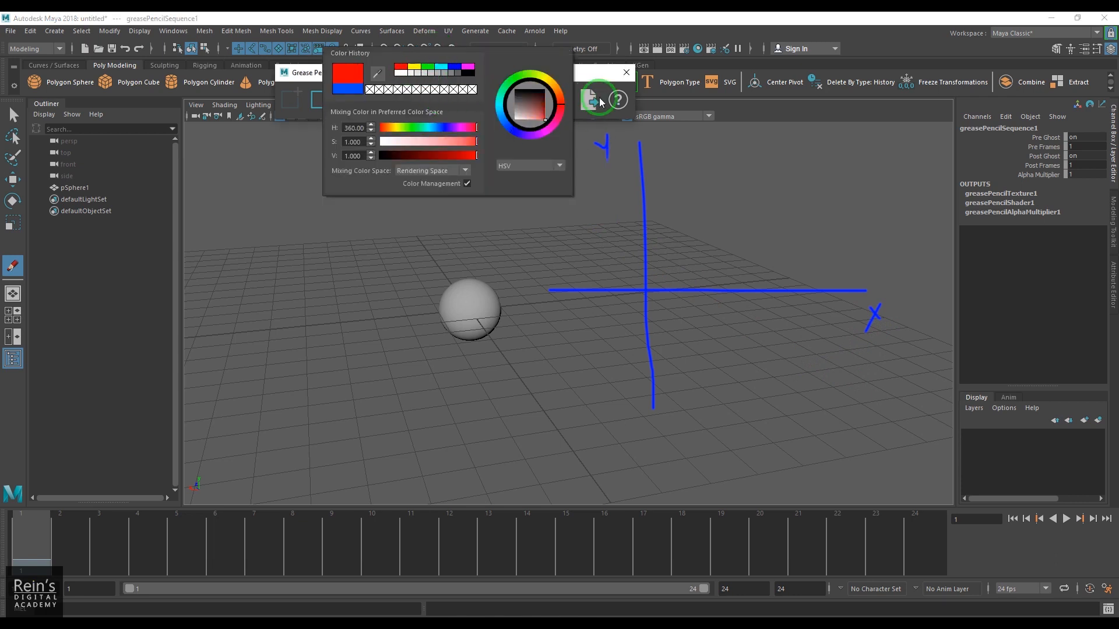
click(324, 104)
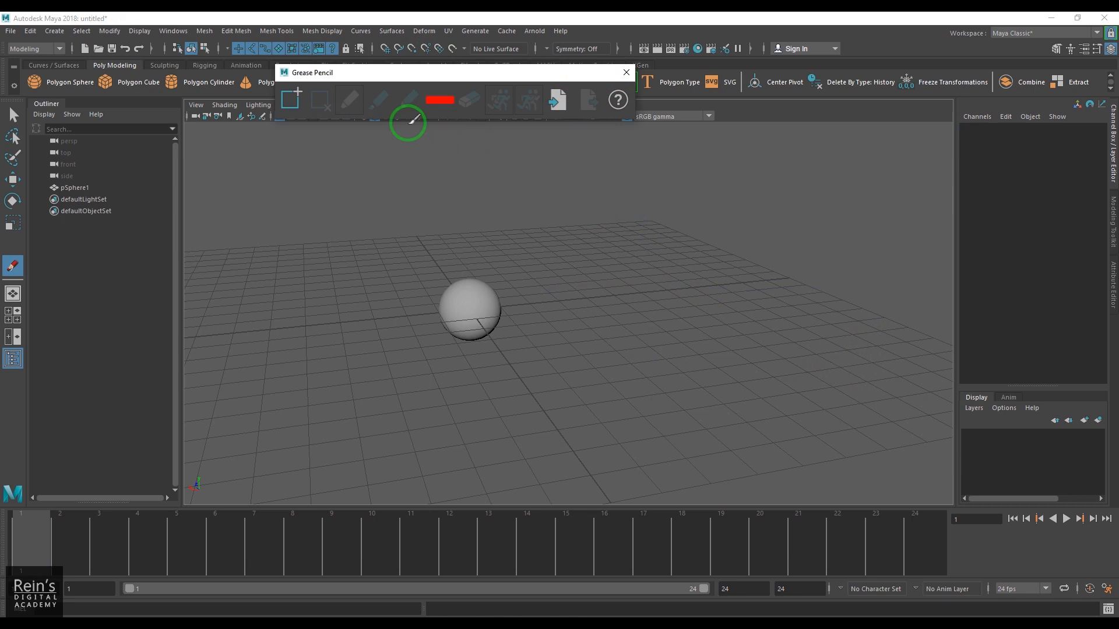
click(291, 100)
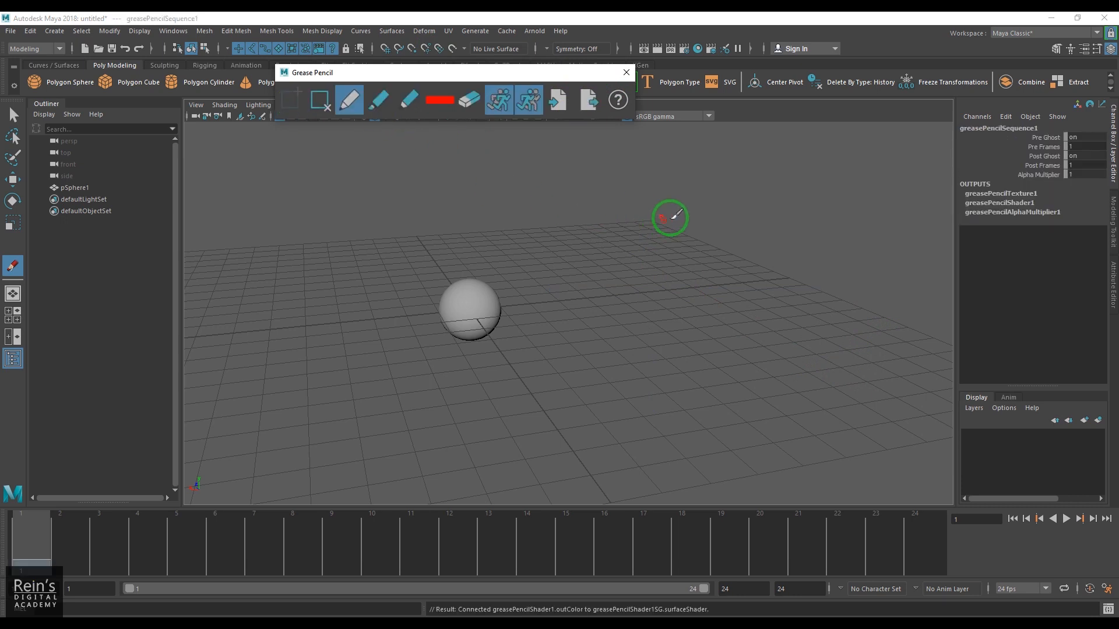
click(654, 179)
mouse_move(540, 280)
mouse_down()
mouse_move(872, 280)
mouse_move(887, 312)
mouse_move(871, 322)
mouse_up()
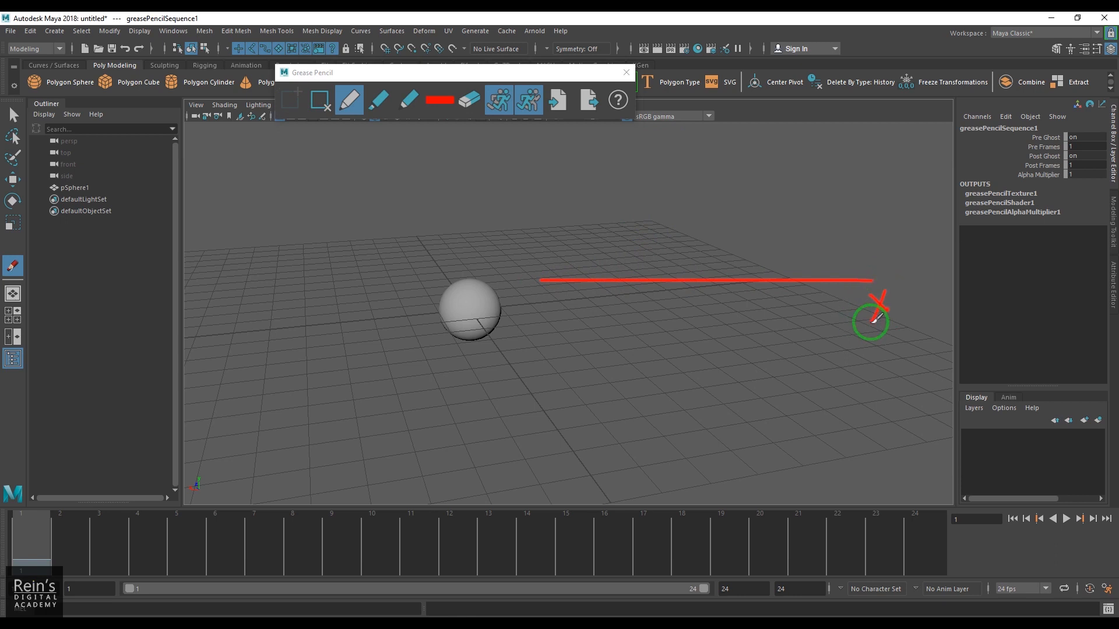
- Draw a green vertical axis crossing the red line near its start and label it Y
click(448, 100)
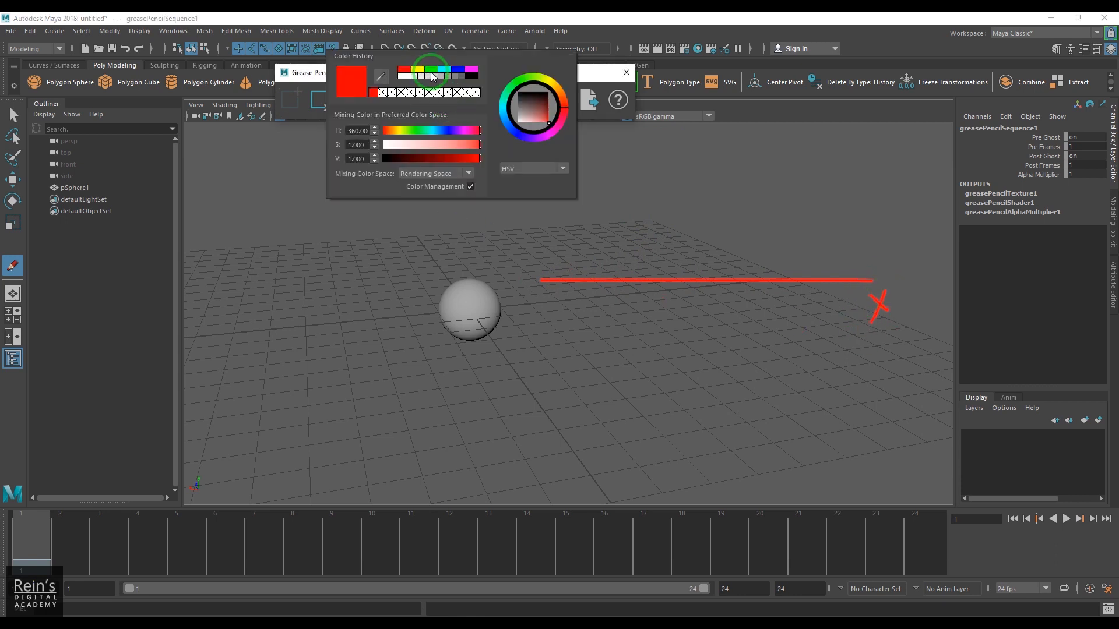
click(431, 70)
click(595, 71)
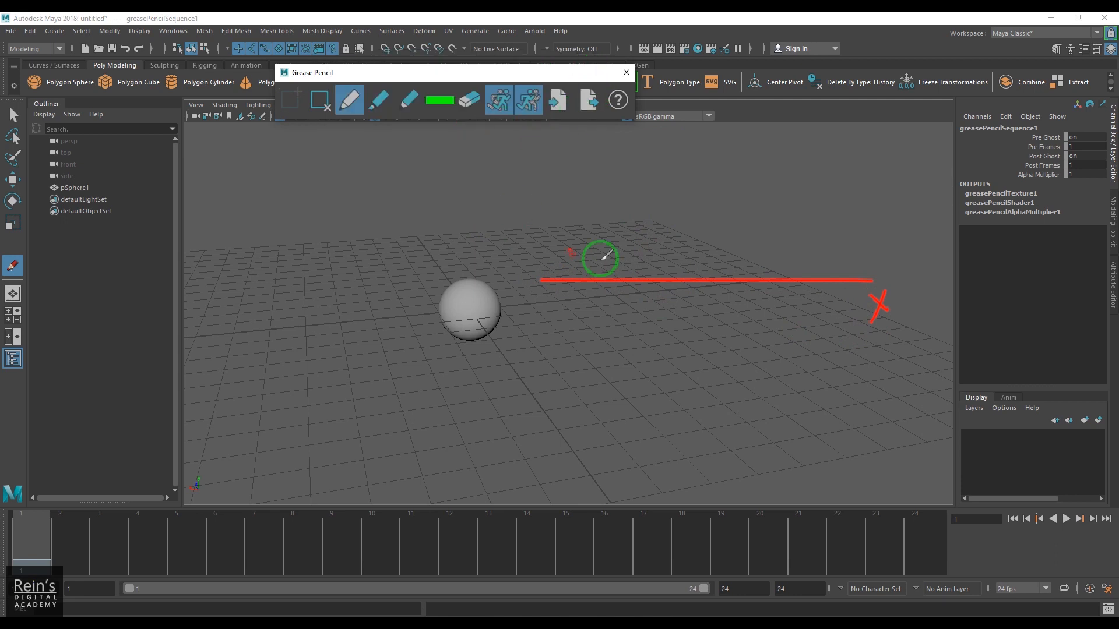
mouse_move(582, 140)
mouse_down()
mouse_move(600, 396)
mouse_move(589, 411)
mouse_up()
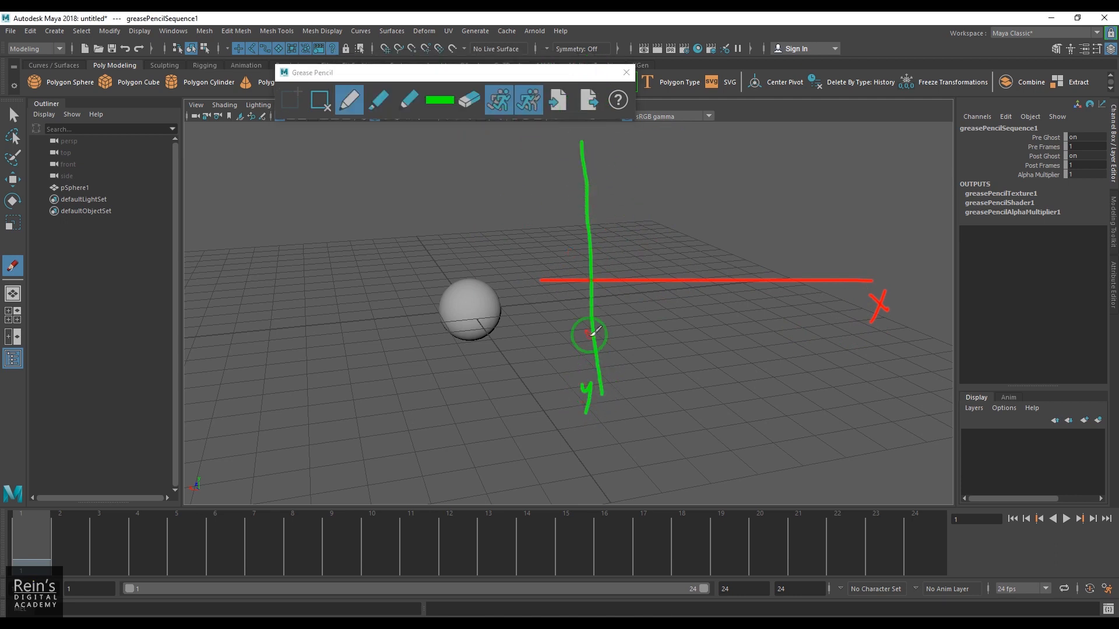
- In black, label the axes' origin 0 and write X = T and Y = V below the graph
click(439, 99)
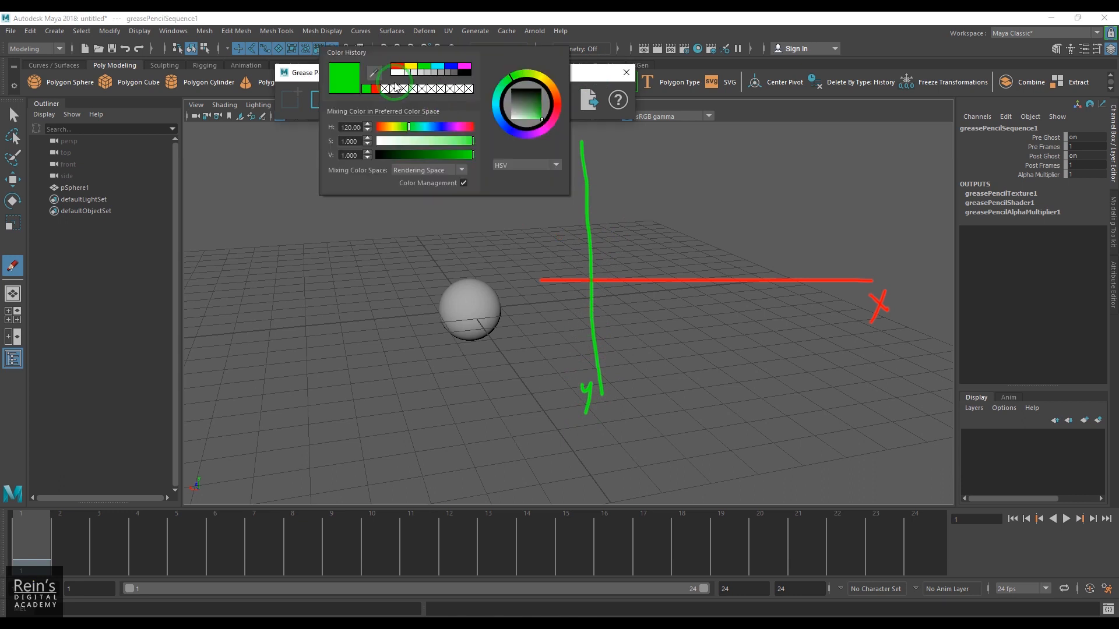
click(466, 71)
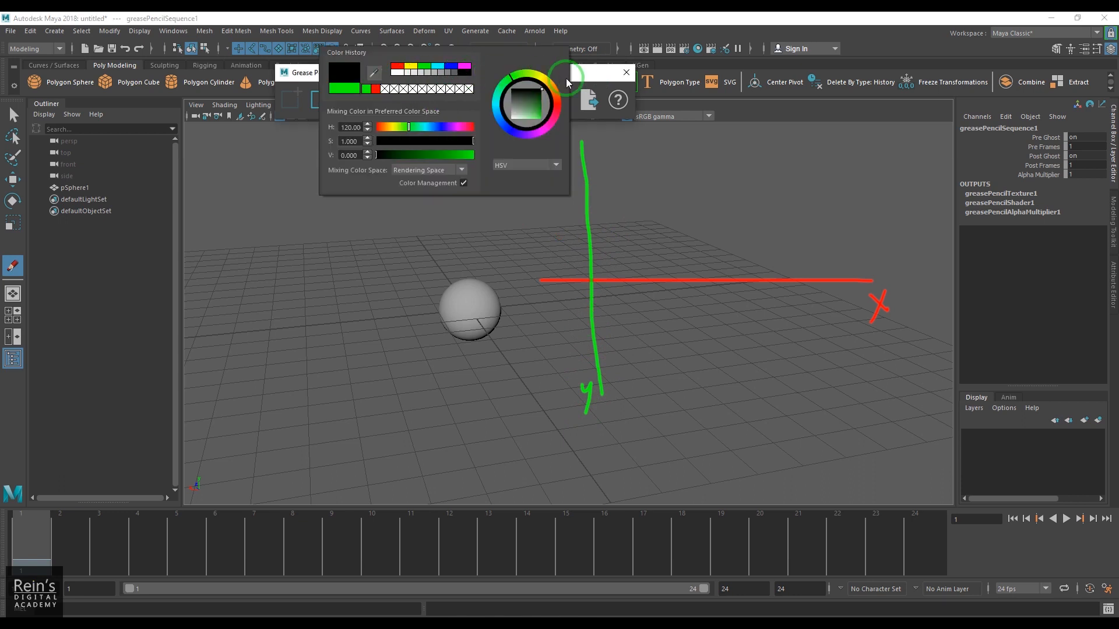
click(575, 262)
drag(579, 269, 581, 290)
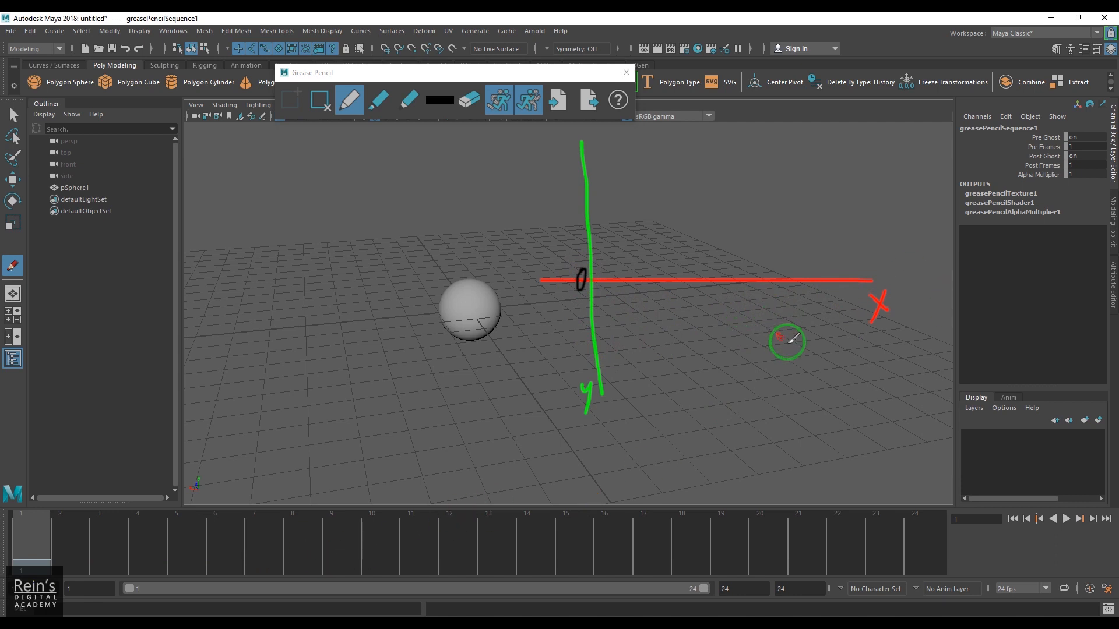
mouse_move(734, 376)
mouse_down()
mouse_move(759, 399)
mouse_move(738, 406)
mouse_move(798, 377)
mouse_move(826, 383)
mouse_move(855, 354)
mouse_up()
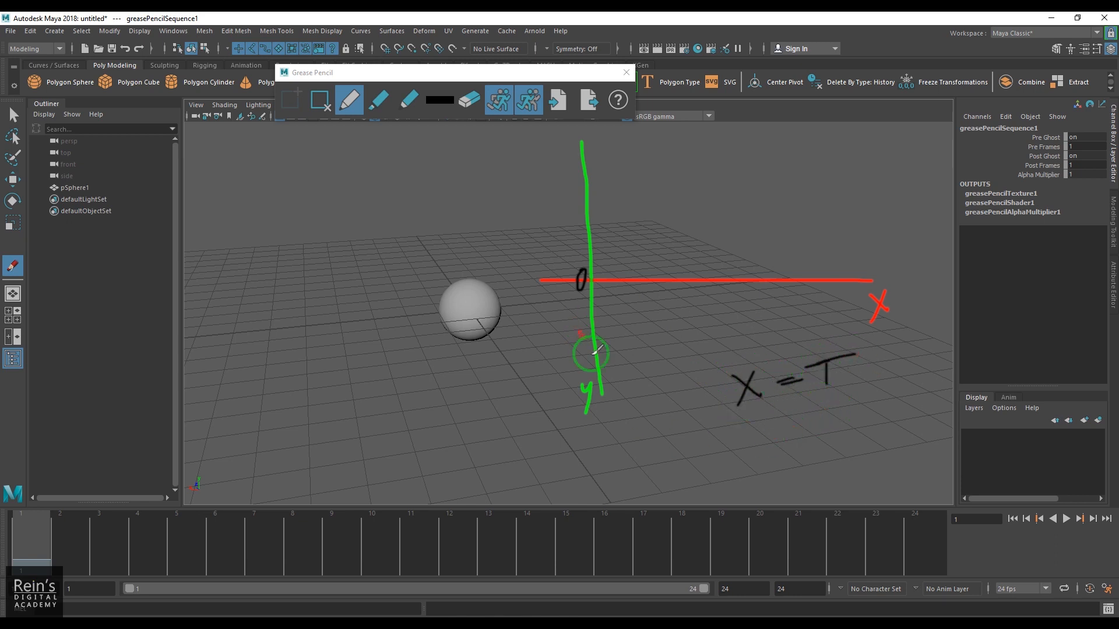
mouse_move(742, 429)
mouse_down()
mouse_move(757, 441)
mouse_move(757, 460)
mouse_move(851, 409)
mouse_up()
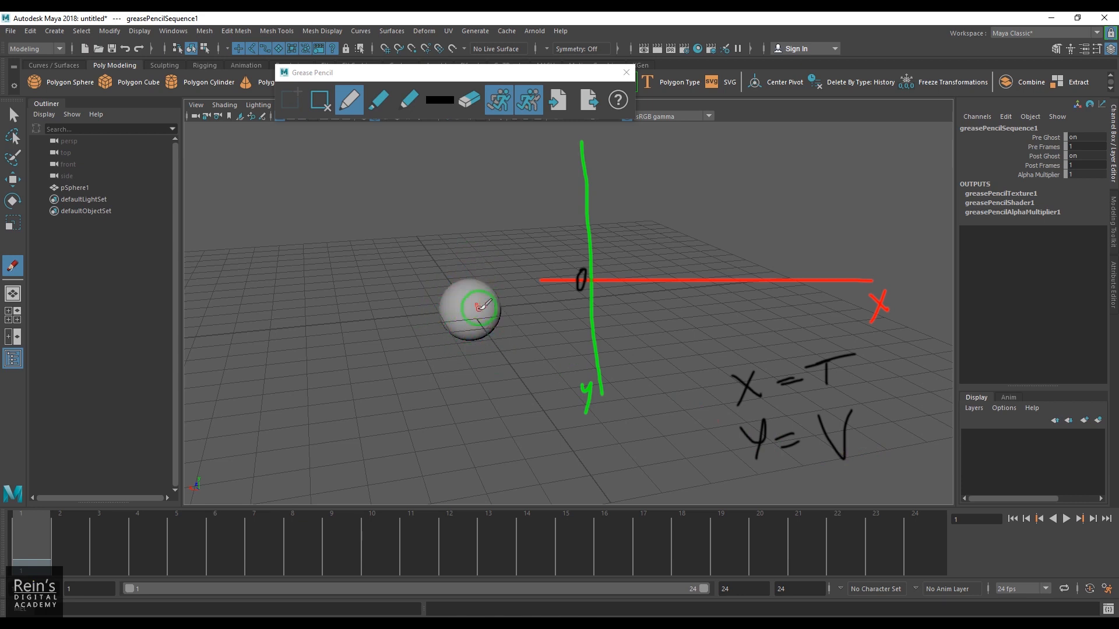
- Mark 1, 12 and 24 along the X axis, and add ticks for 0, 1 and 12 on the Y axis
drag(605, 271, 609, 315)
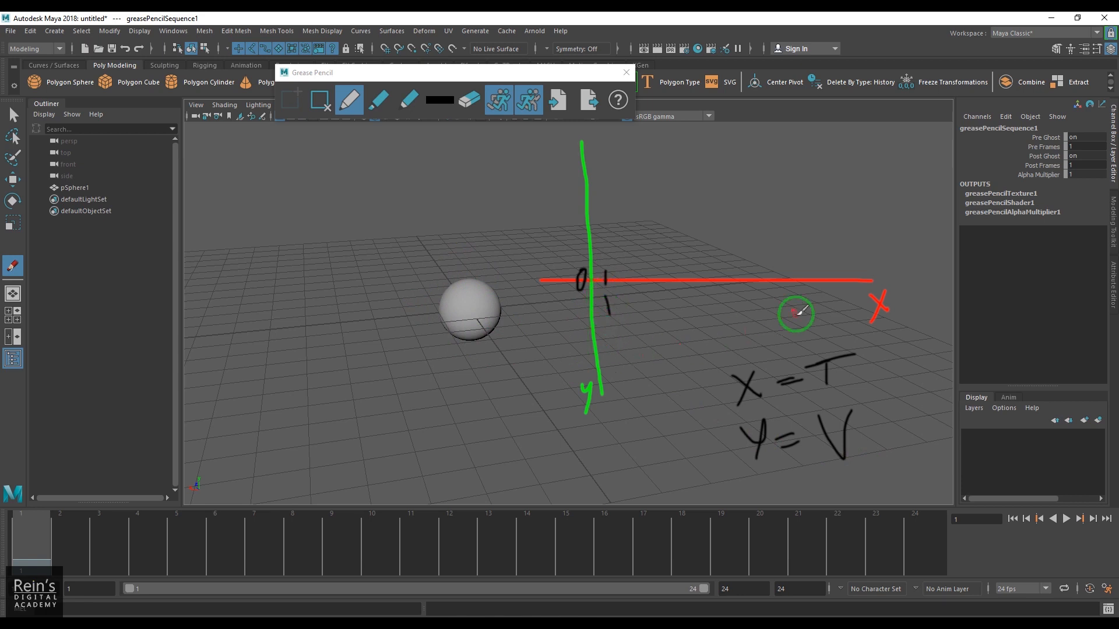
mouse_move(833, 307)
mouse_down()
mouse_move(857, 320)
mouse_move(855, 330)
mouse_up()
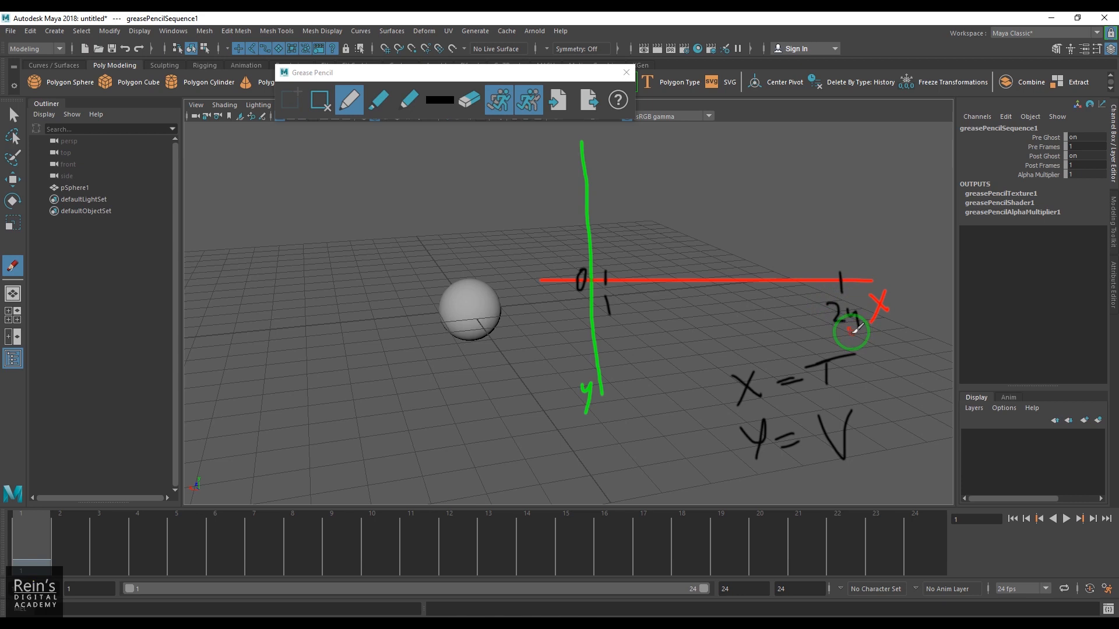
mouse_move(724, 276)
mouse_down()
mouse_move(732, 309)
mouse_move(749, 312)
mouse_up()
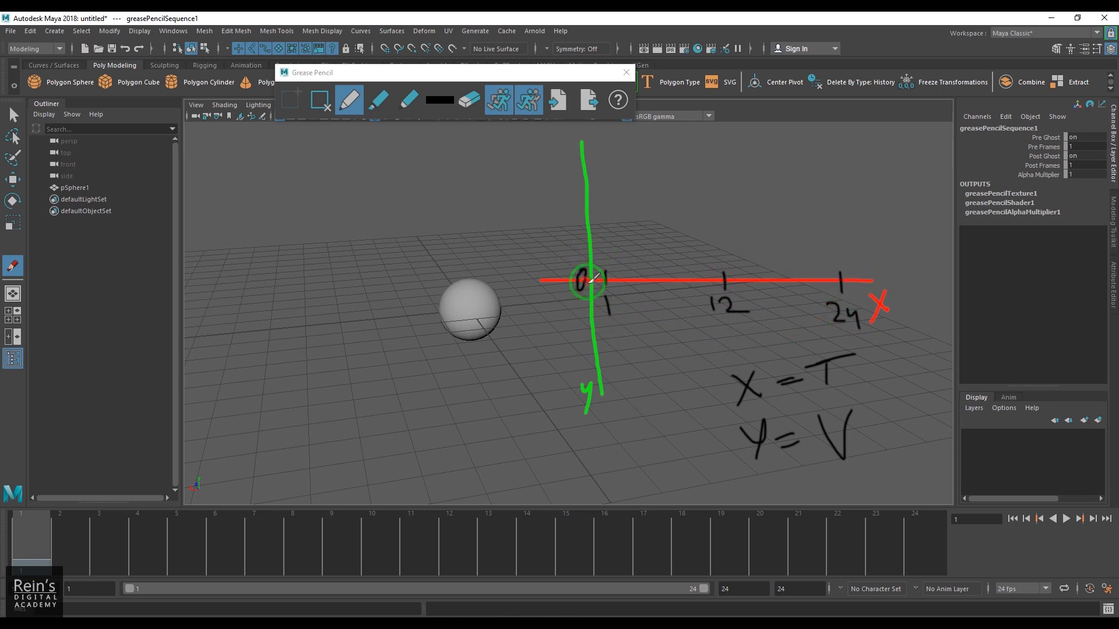
drag(588, 281, 586, 260)
drag(572, 256, 574, 270)
mouse_move(577, 153)
mouse_down()
mouse_move(591, 152)
mouse_move(546, 166)
mouse_move(575, 161)
mouse_up()
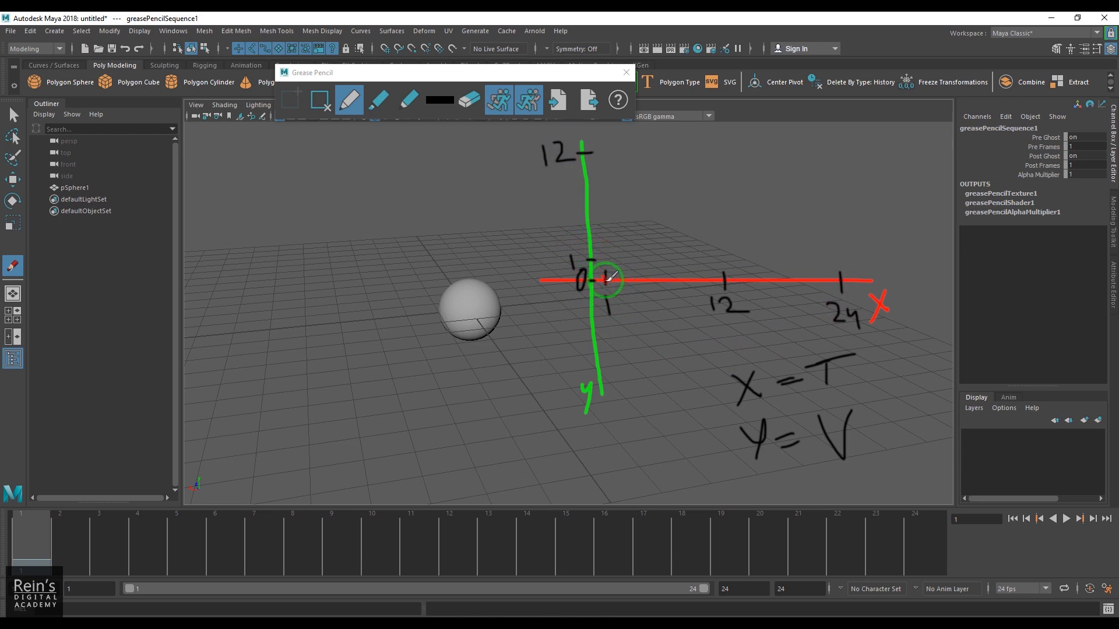
- In blue, plot the keys at time 1, value 0 and time 24, value 12, with a vertical guide line rising from 24
click(440, 102)
click(444, 72)
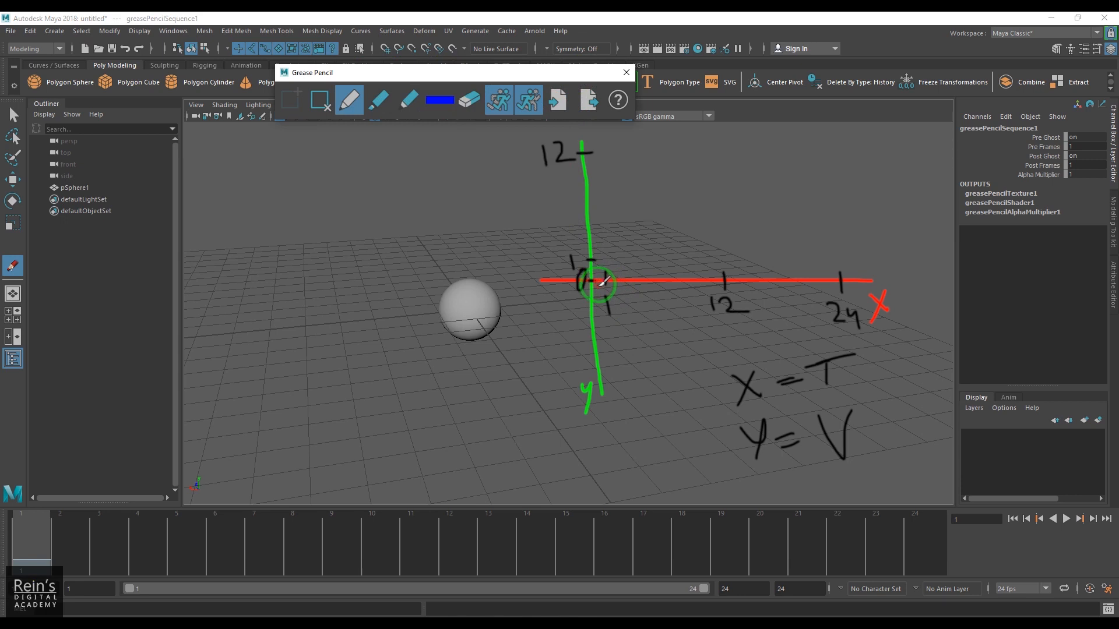
click(604, 281)
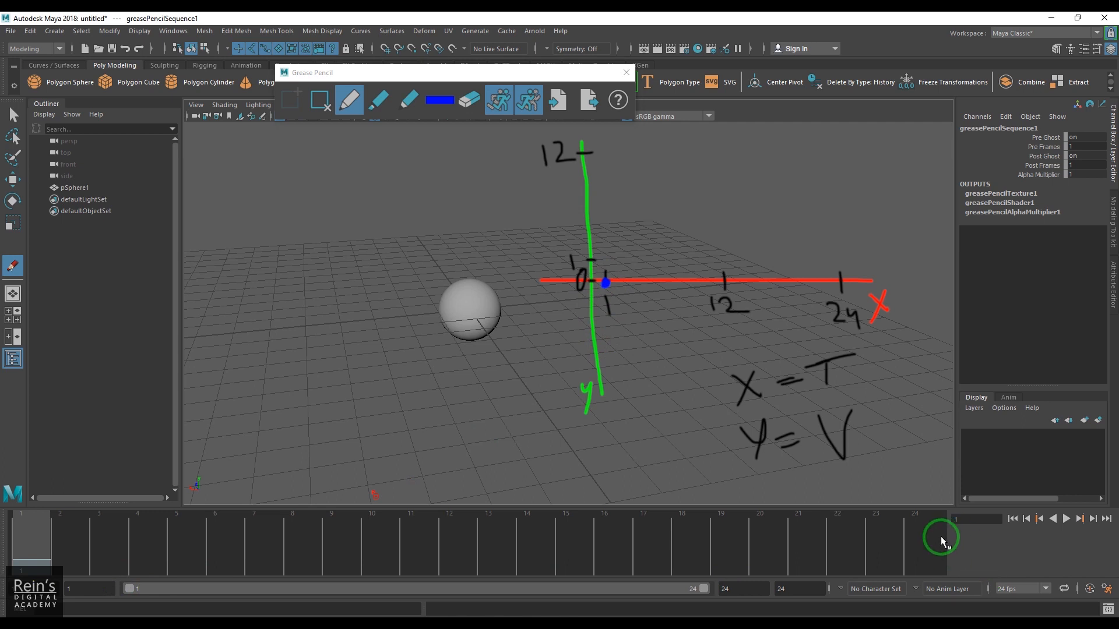
drag(846, 280, 840, 135)
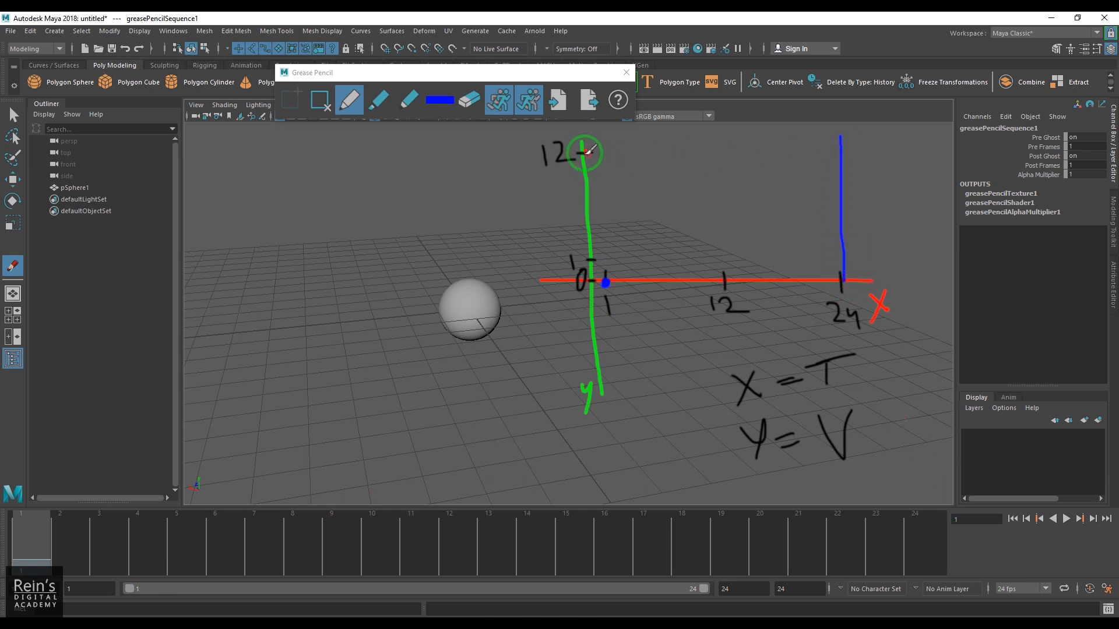
drag(578, 153, 591, 153)
drag(579, 153, 594, 152)
mouse_move(824, 147)
mouse_down()
mouse_move(861, 142)
mouse_move(827, 137)
mouse_move(845, 141)
mouse_up()
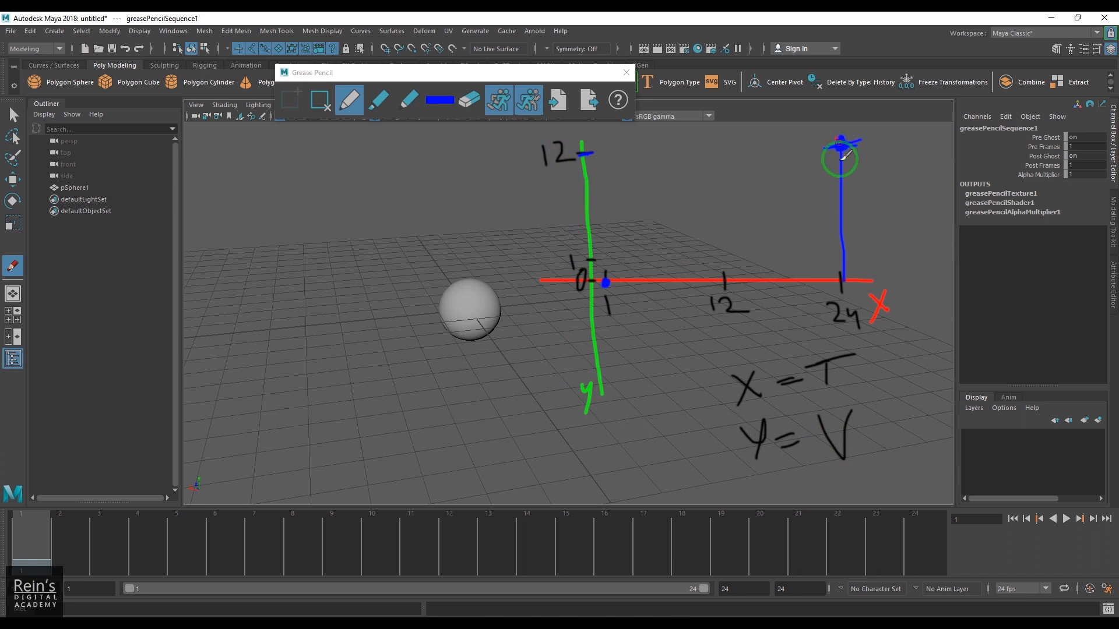
- In magenta, mark the key point above 24 and draw a curve joining the two plotted keys
click(448, 104)
click(471, 74)
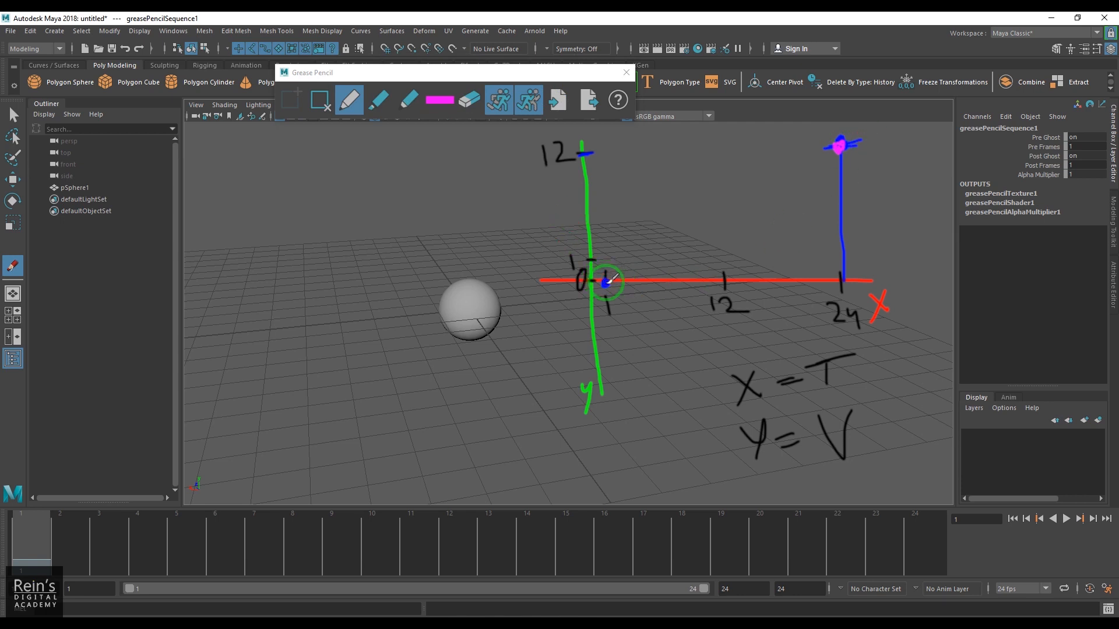
drag(606, 282, 840, 147)
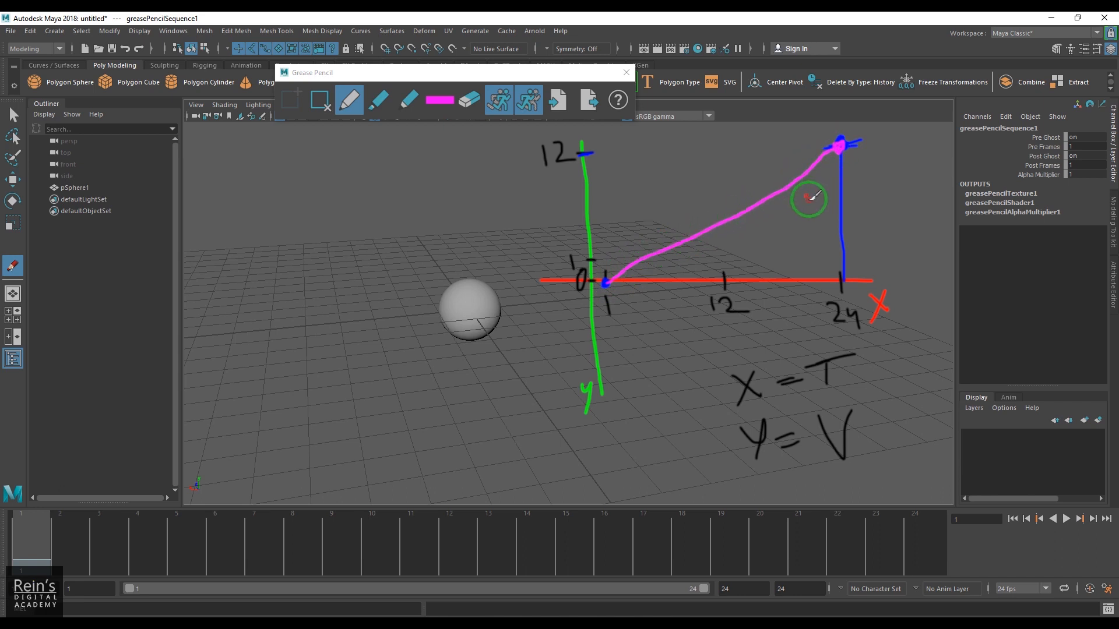
- Add a tick on the curve above time 12 and mark the value 6 on the Y axis
drag(723, 221, 725, 235)
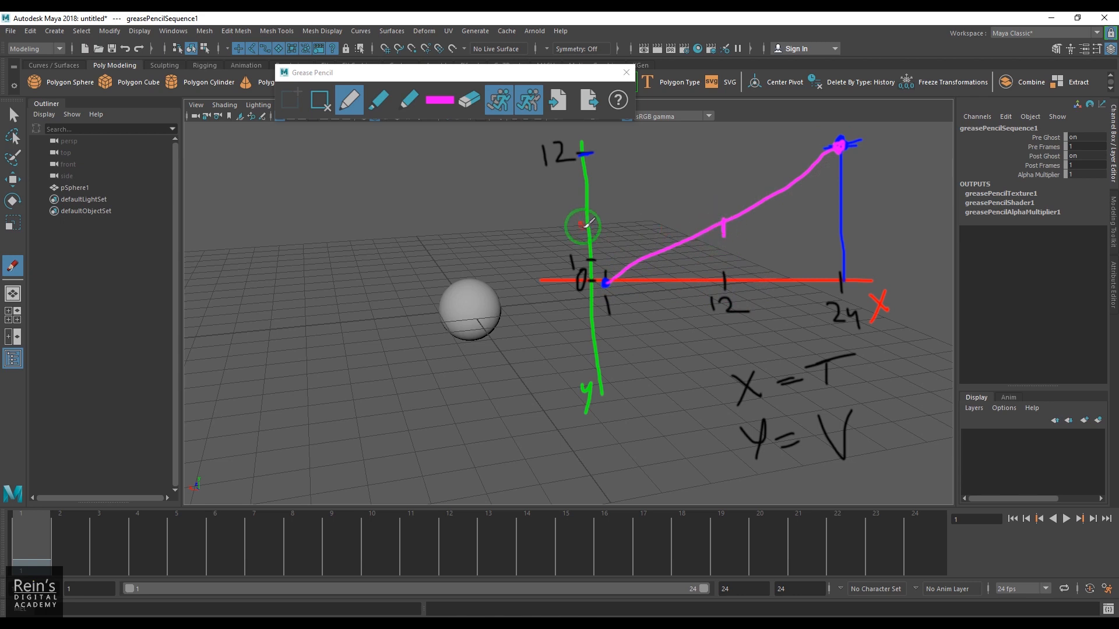
drag(583, 223, 597, 223)
drag(551, 217, 553, 230)
- Mark times 6 and 18 on the X axis, with matching ticks on the curve and the Y axis
drag(668, 278, 659, 318)
drag(664, 249, 668, 278)
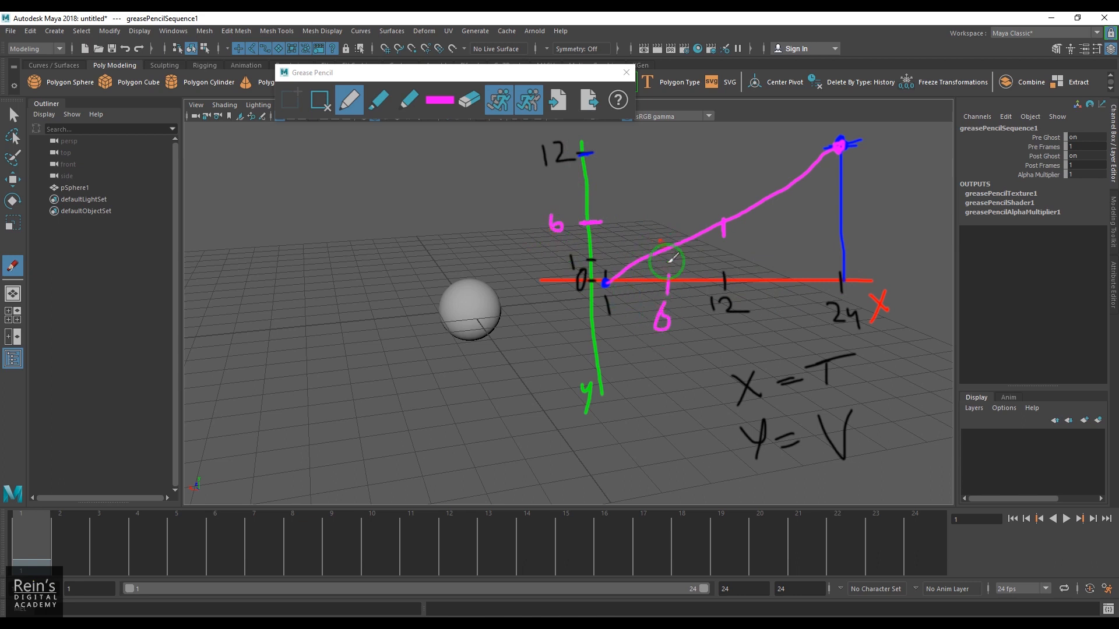
drag(586, 252, 618, 252)
mouse_move(792, 270)
mouse_down()
mouse_move(781, 312)
mouse_move(793, 312)
mouse_up()
drag(791, 169, 794, 200)
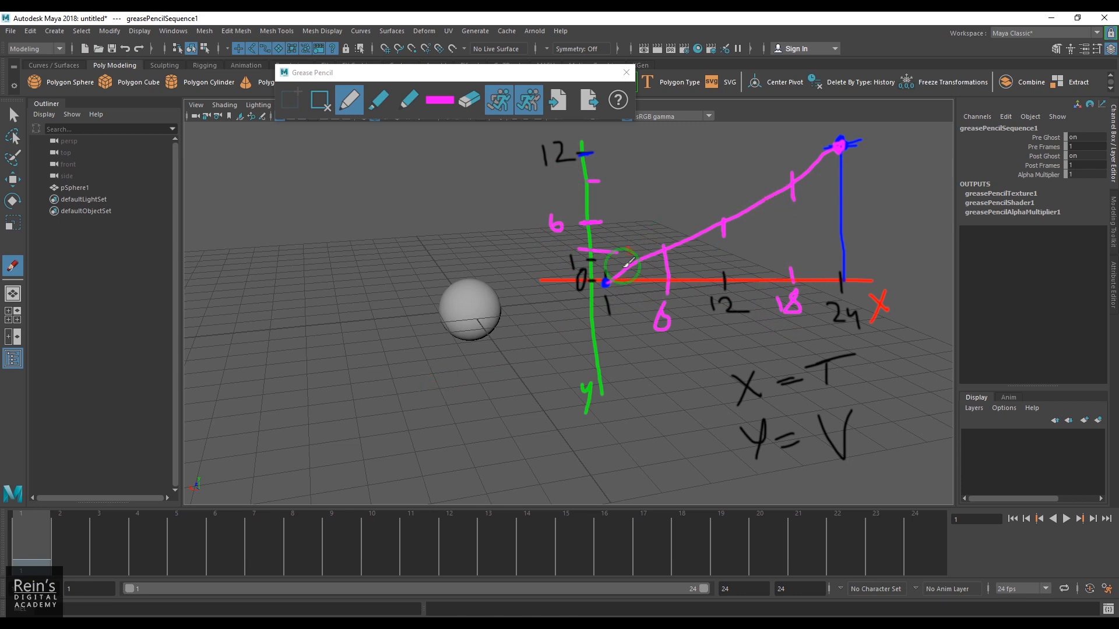
- Switch the pencil to blue and sketch two key points joined by a nearly straight rising line in the empty area above the sphere
click(448, 102)
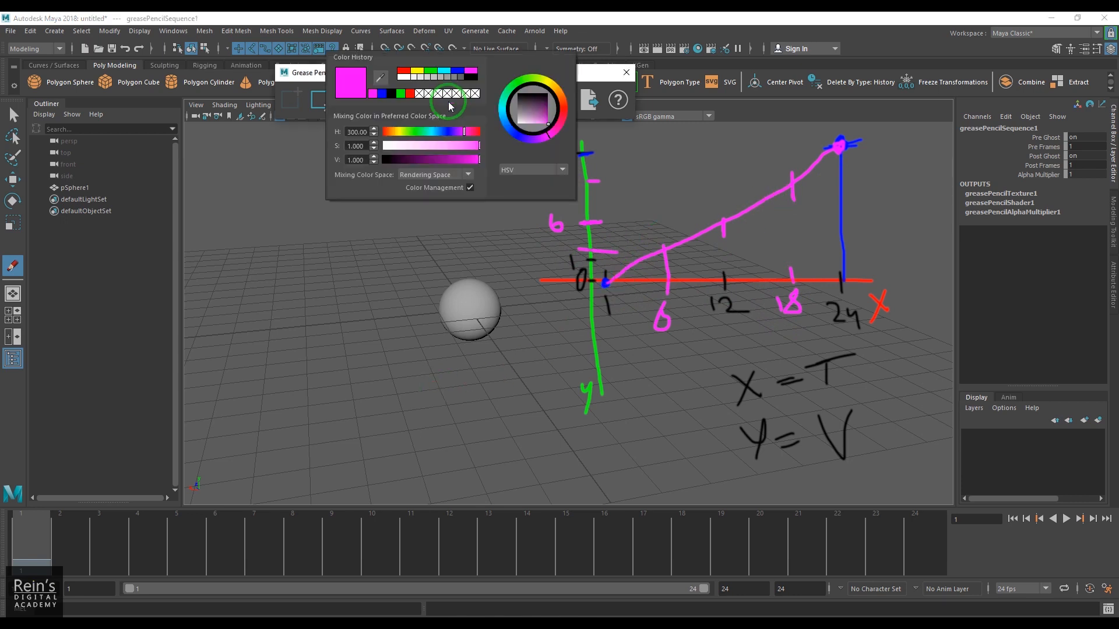
click(445, 132)
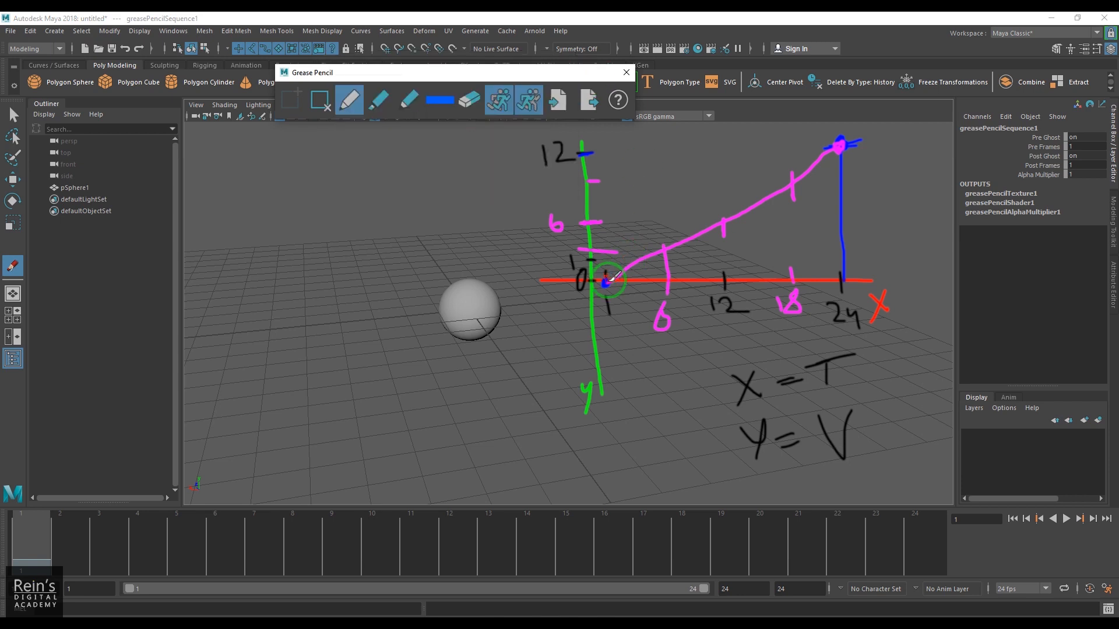
click(268, 252)
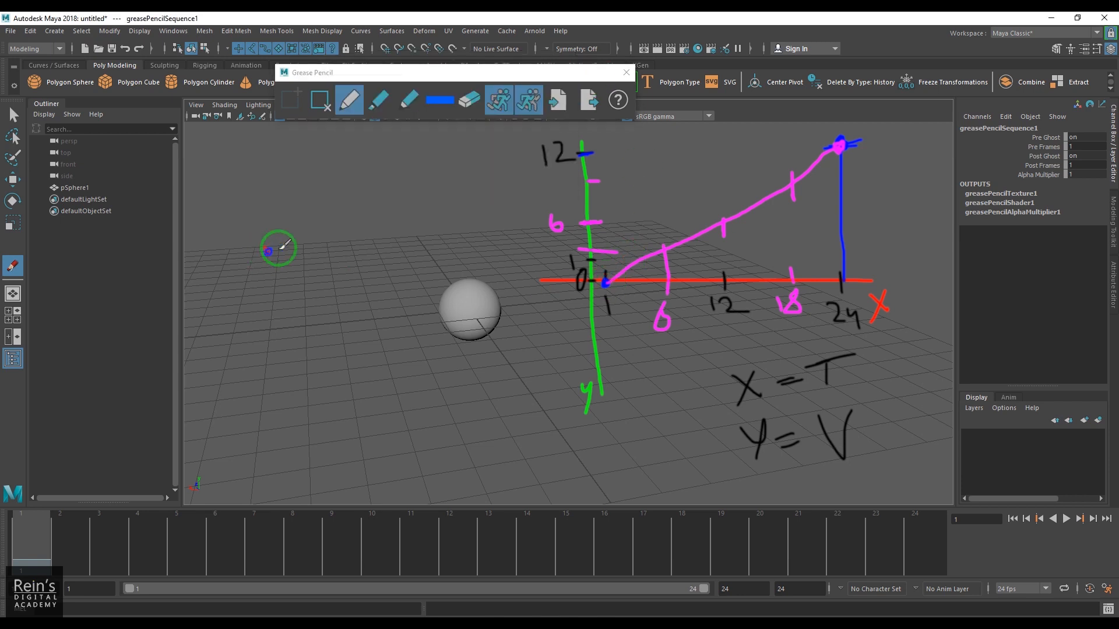
click(363, 177)
drag(268, 250, 365, 176)
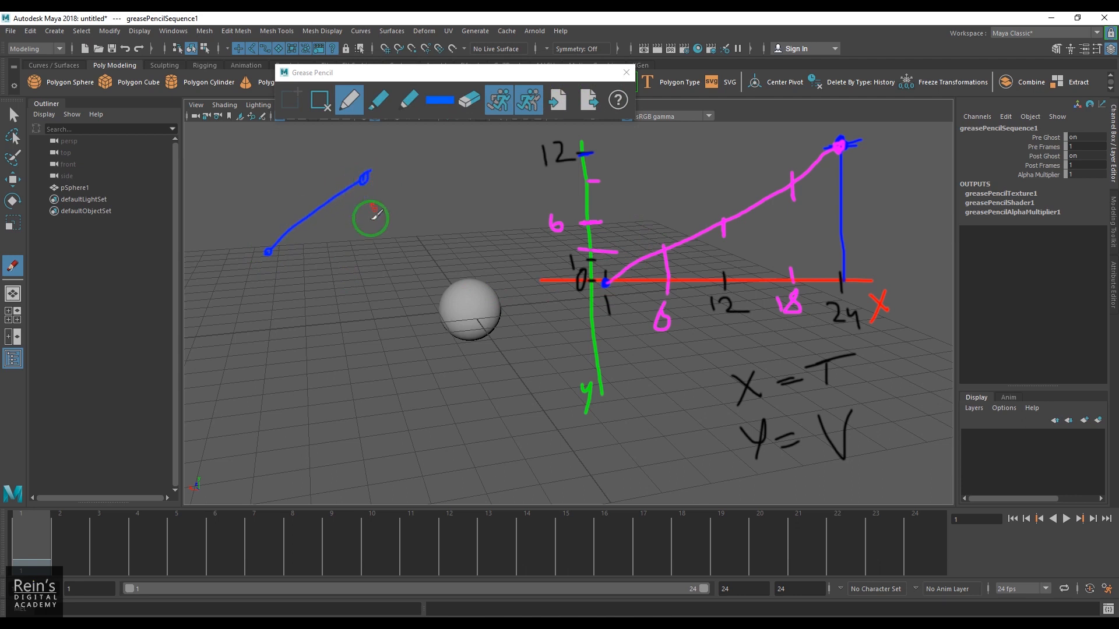
- Sketch two more pairs of key points below, joining one with a slow-start curve and the other with an S-curve that flattens at its end
click(278, 349)
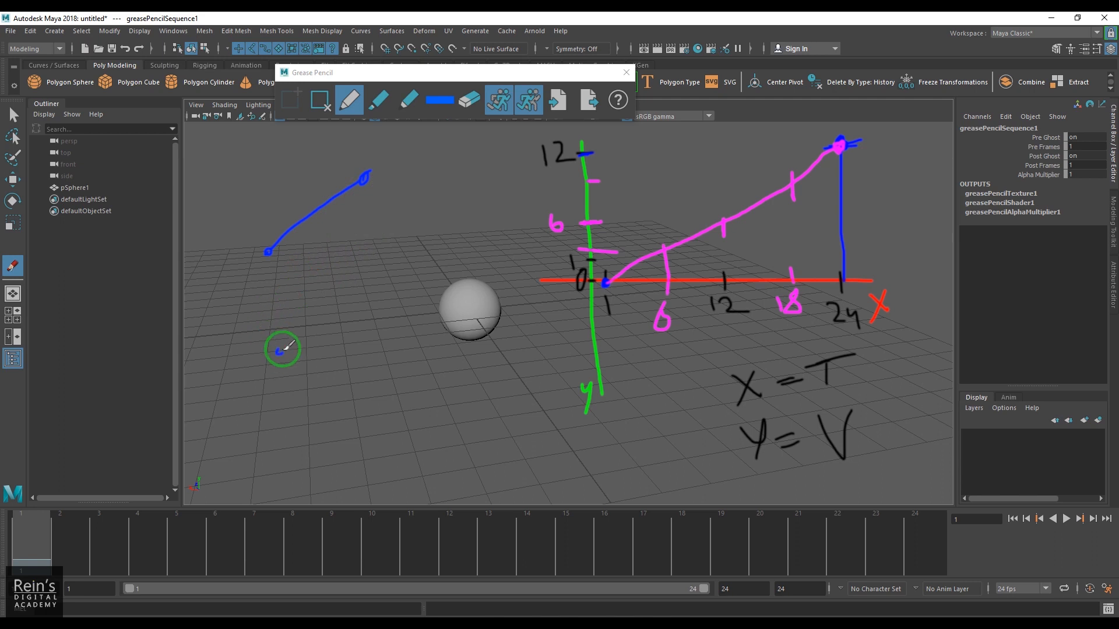
click(359, 275)
mouse_move(279, 352)
mouse_down()
mouse_move(340, 320)
mouse_move(360, 276)
mouse_up()
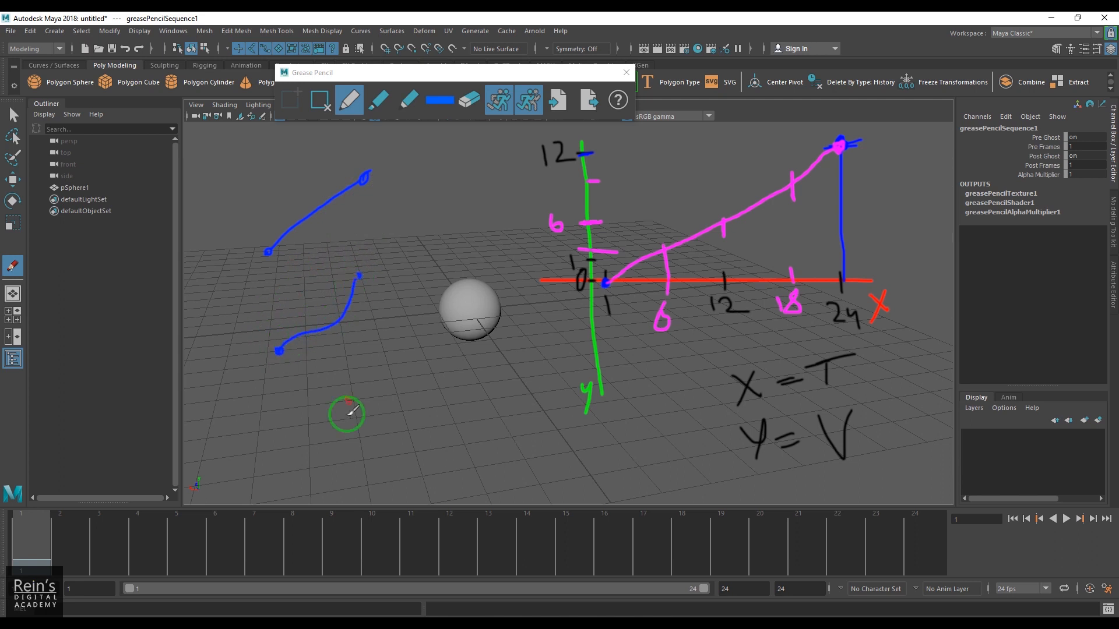
mouse_move(318, 440)
mouse_down()
mouse_move(389, 371)
mouse_move(431, 362)
mouse_up()
click(320, 441)
click(430, 362)
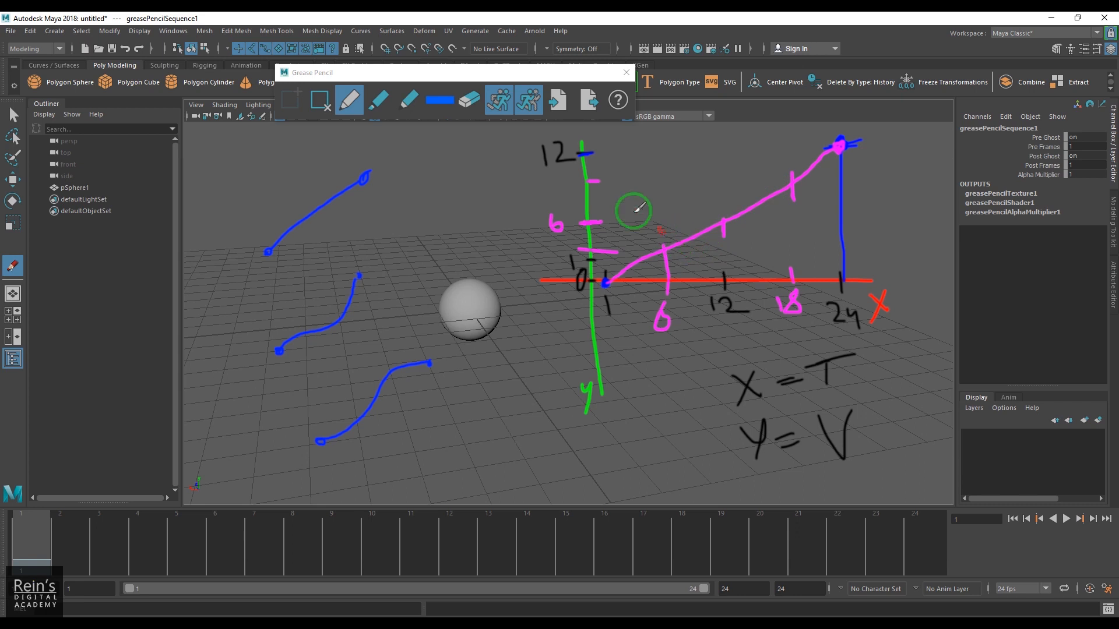
- Delete the grease pencil drawing, close Grease Pencil, and select the sphere with the Move tool
key(Delete)
click(626, 73)
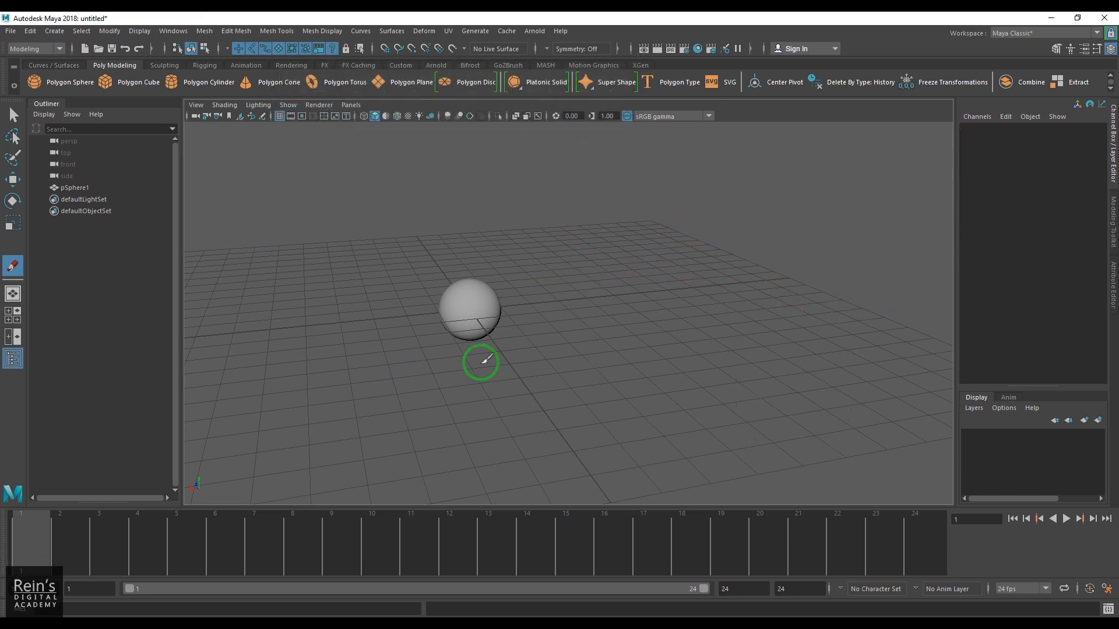
click(13, 179)
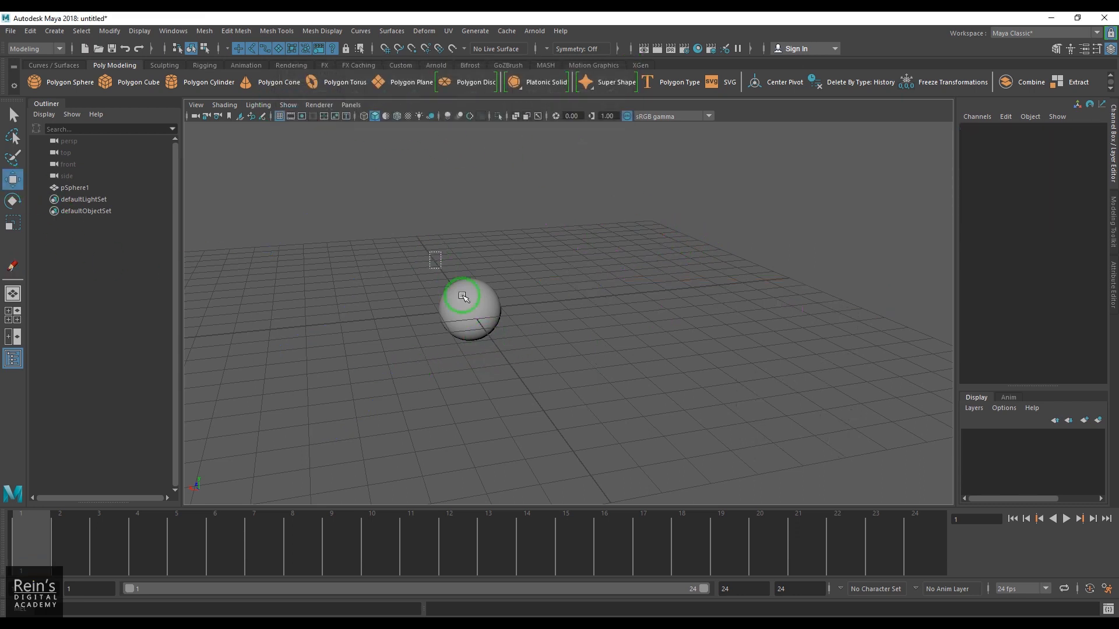
click(497, 334)
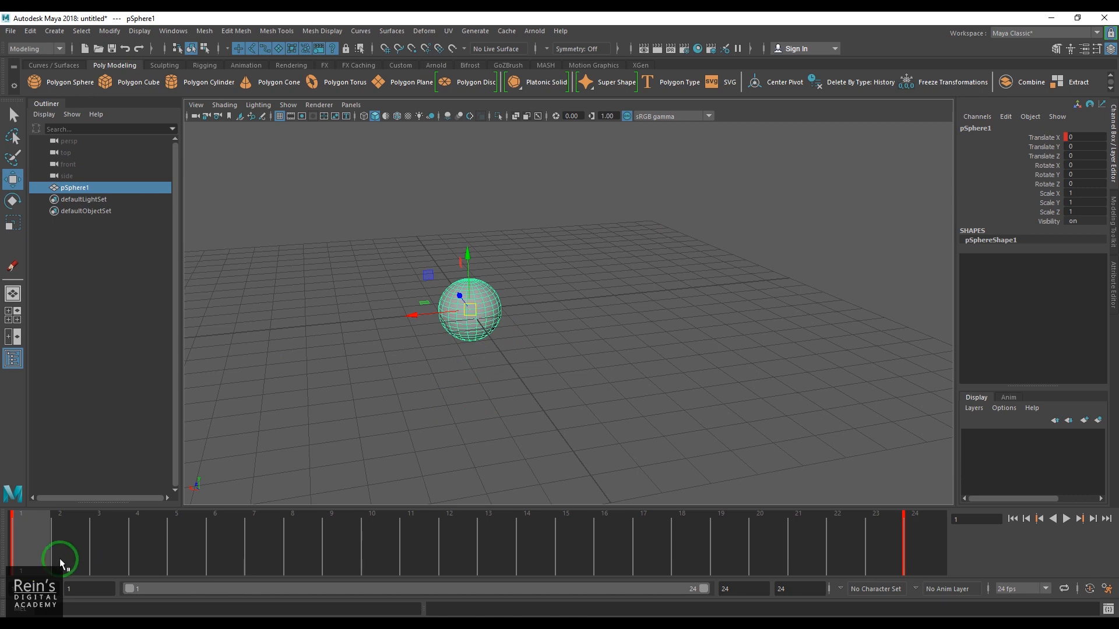
- Open the Graph Editor for the sphere's Translate X channel, reposition it over the viewport and enlarge its window
click(173, 31)
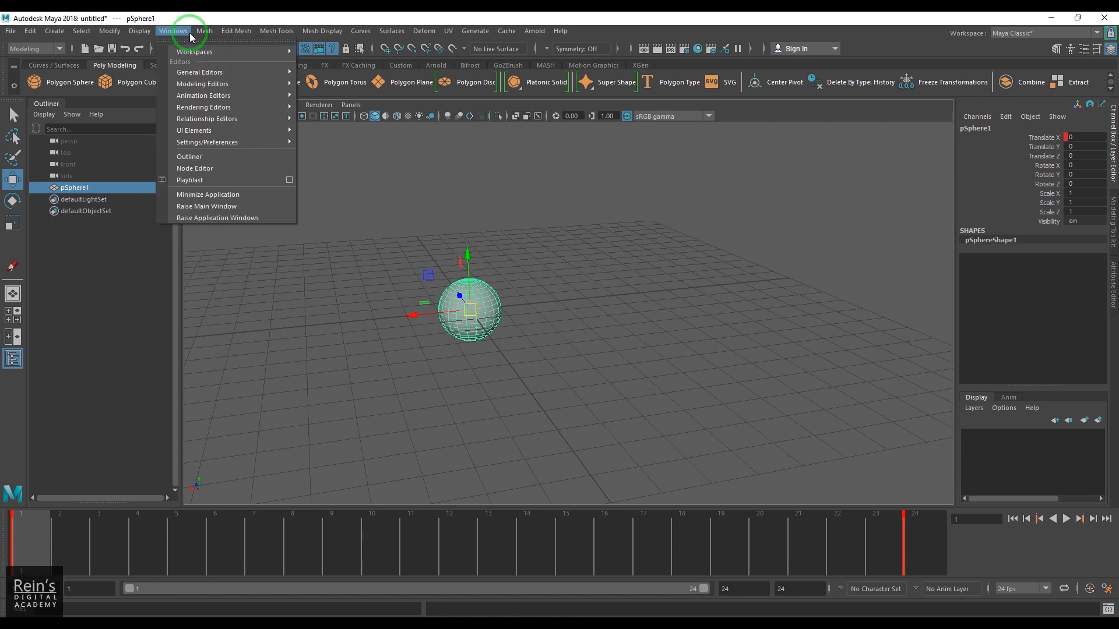
mouse_move(200, 75)
mouse_move(245, 95)
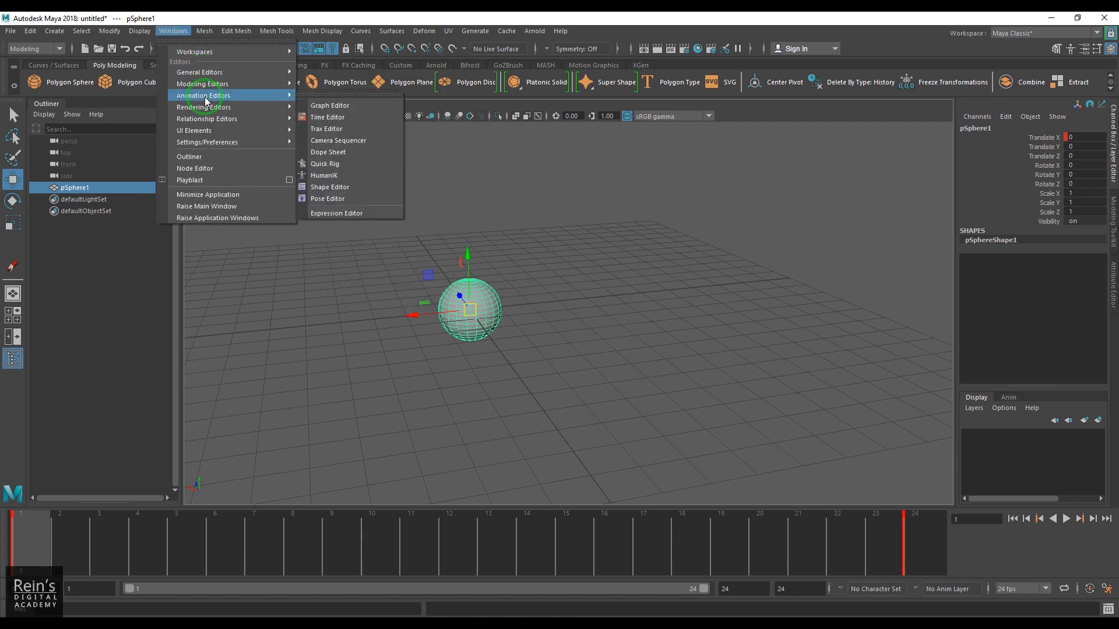
click(347, 106)
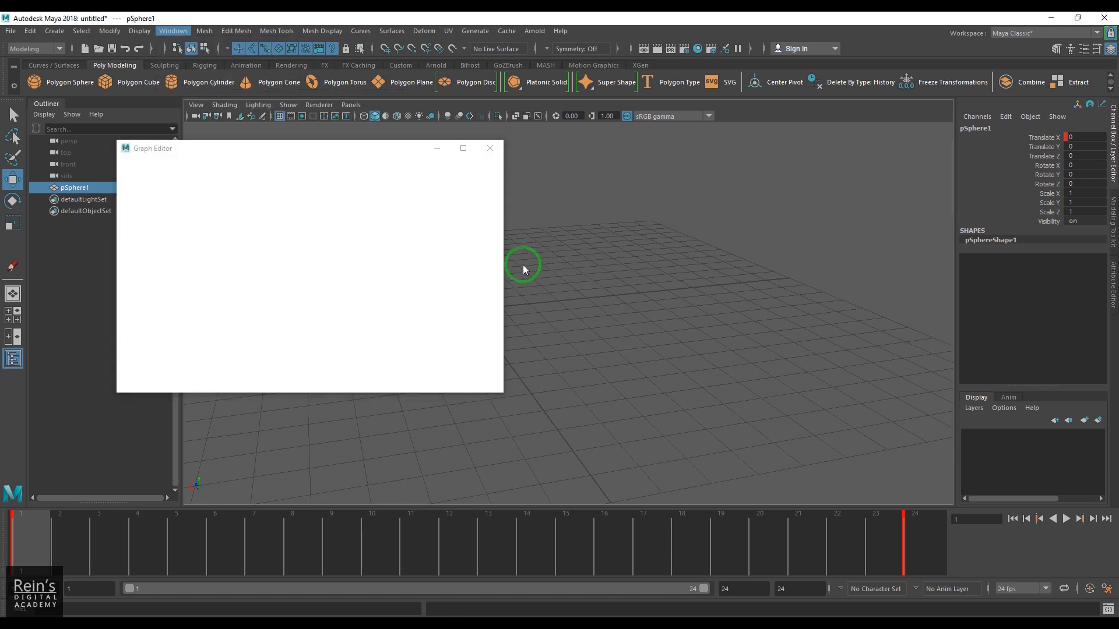
drag(372, 154, 827, 189)
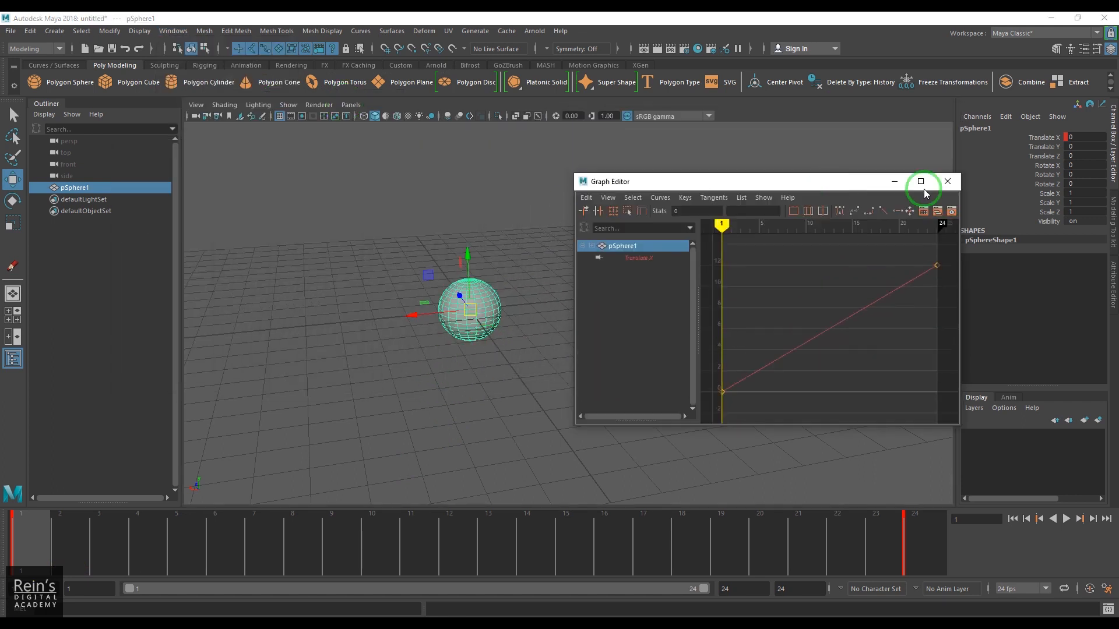
click(1045, 138)
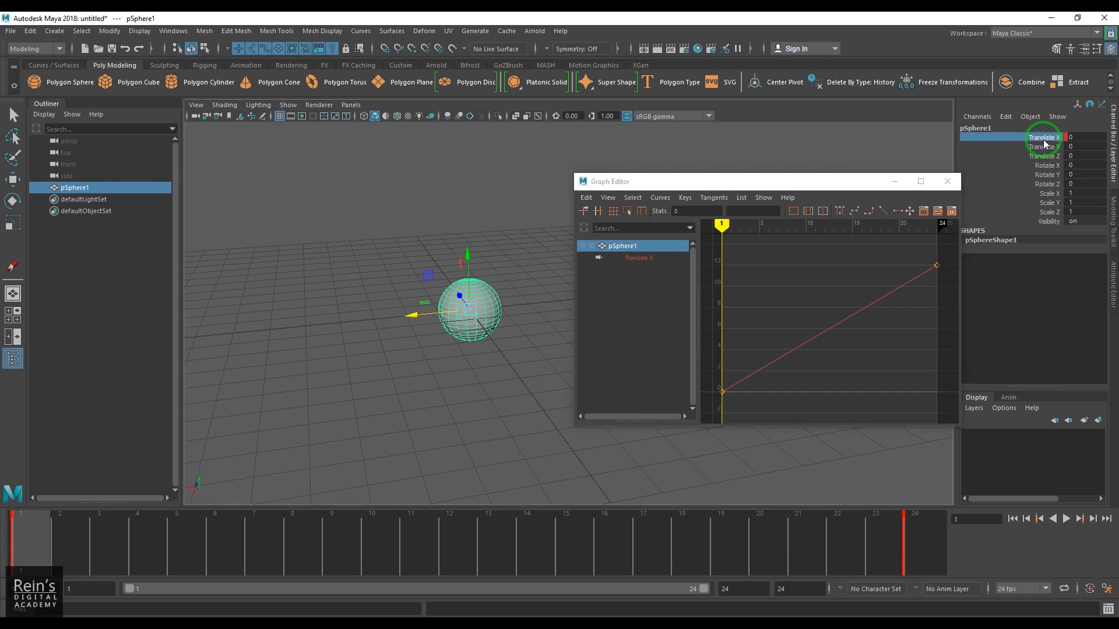
drag(726, 182, 601, 136)
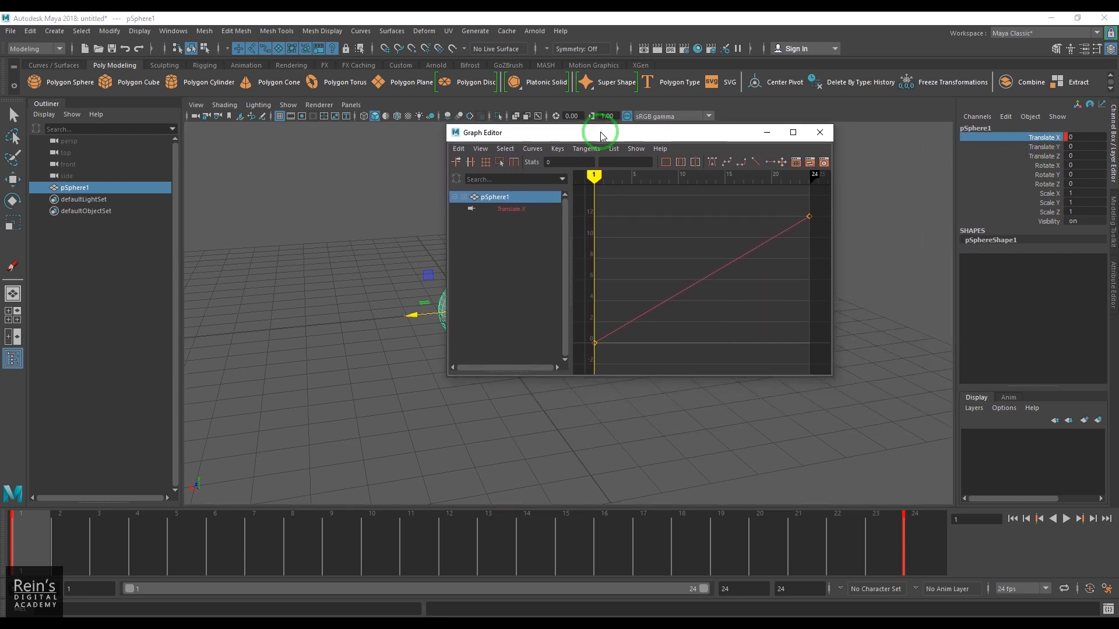
drag(833, 377, 1059, 500)
- Examine the Translate X curve, checking the time and value stats of its first key and its last key
alt+middle_drag(796, 421, 874, 399)
scroll(890, 419, down, 4)
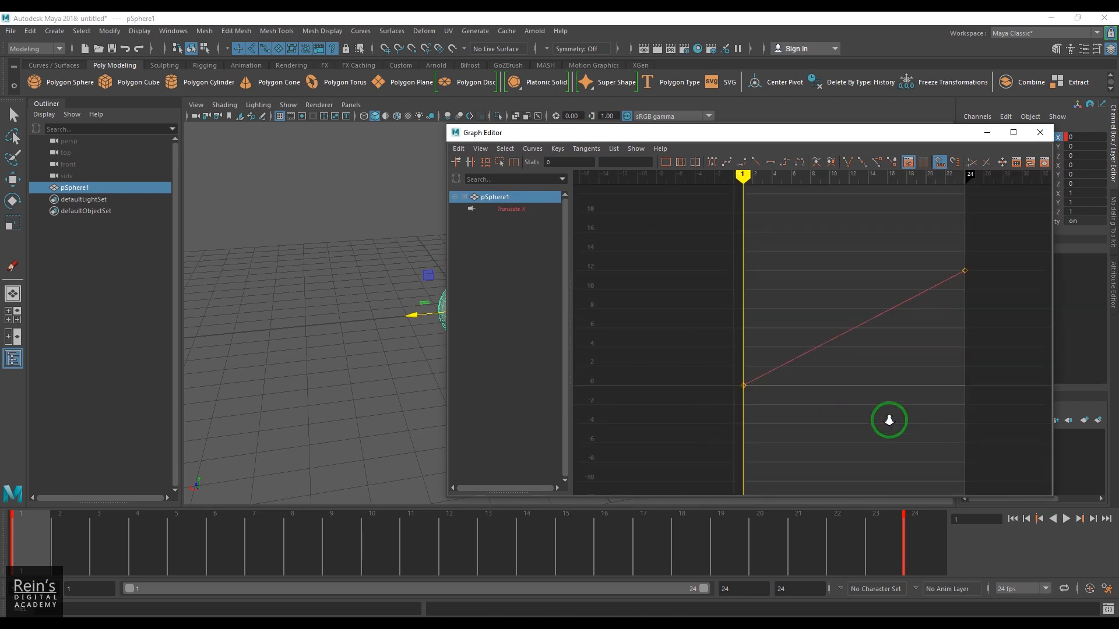
alt+middle_drag(797, 421, 821, 392)
scroll(823, 402, up, 4)
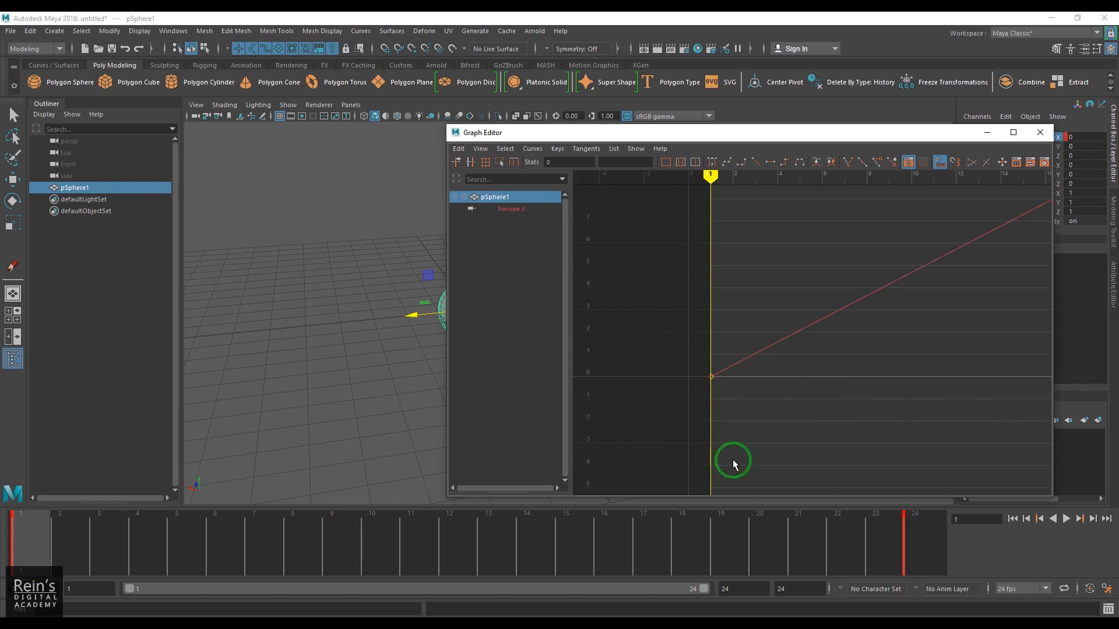
key(f)
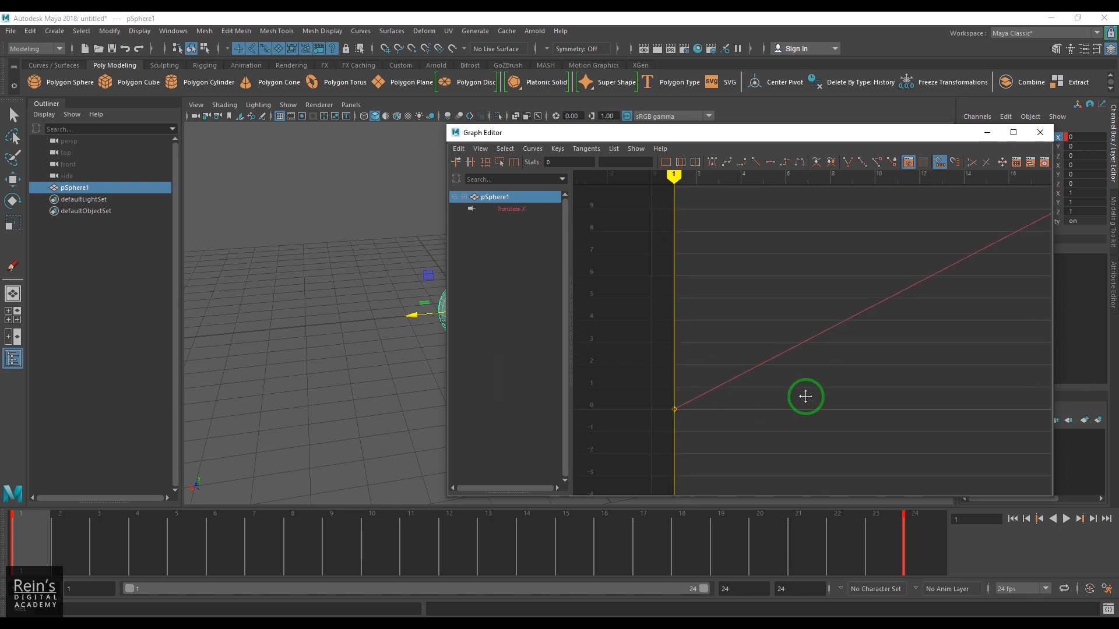
alt+middle_drag(799, 382, 764, 388)
scroll(765, 395, up, 2)
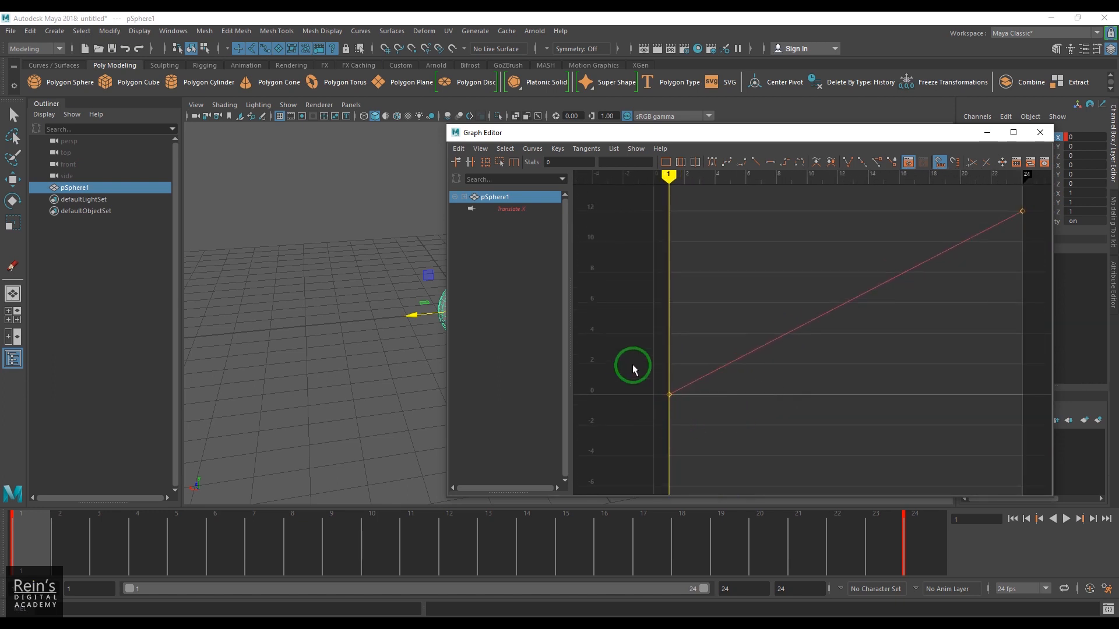
drag(626, 374, 685, 414)
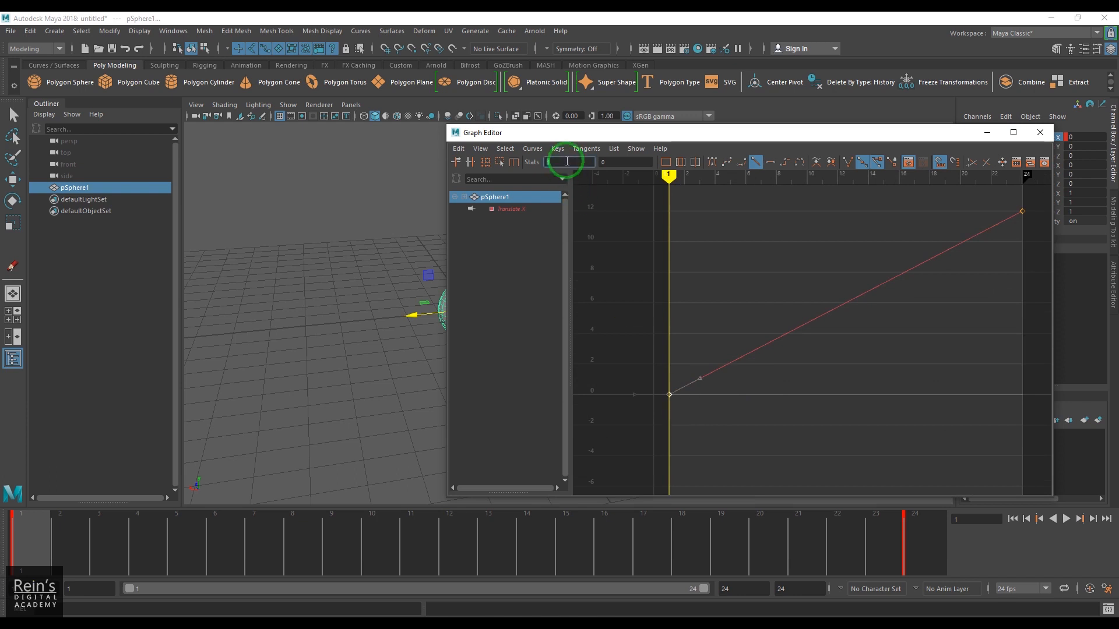
click(630, 162)
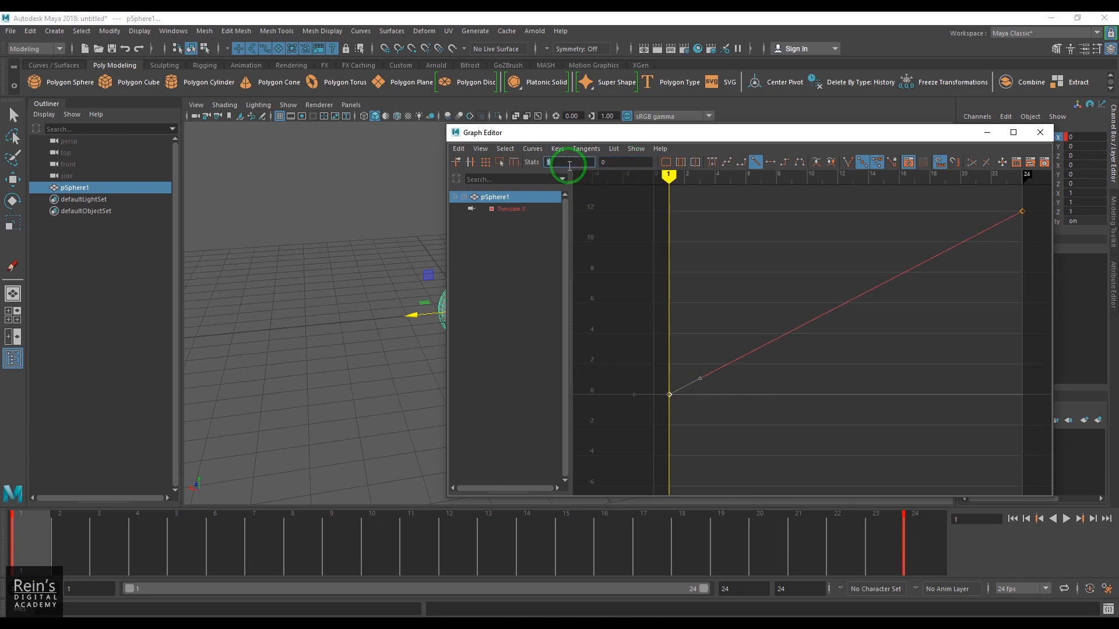
click(622, 164)
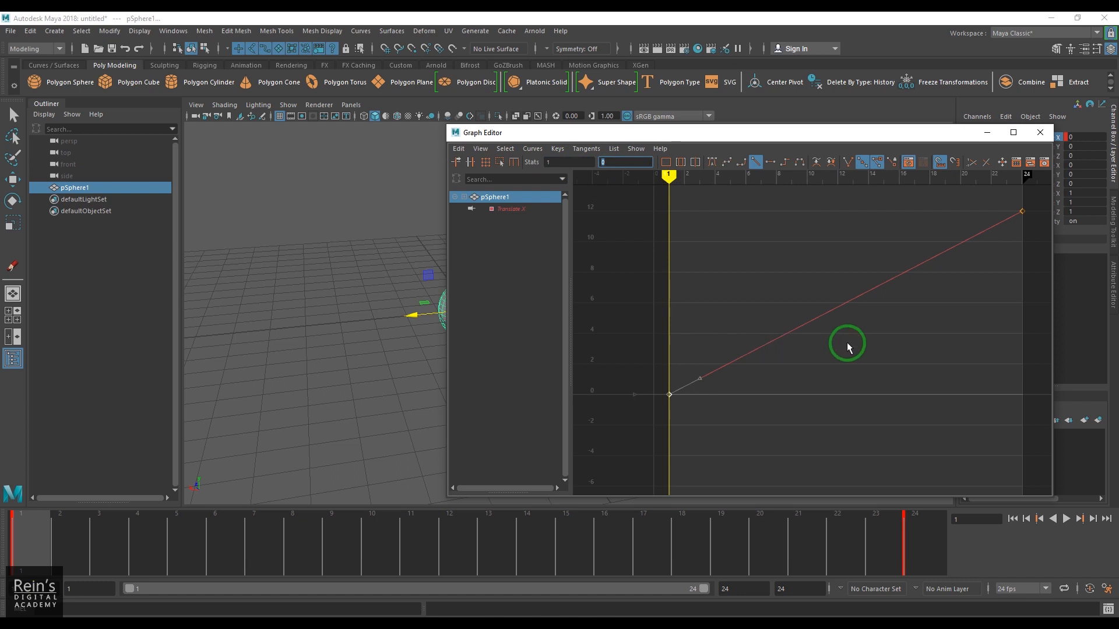
alt+middle_drag(872, 320, 786, 358)
drag(944, 290, 939, 290)
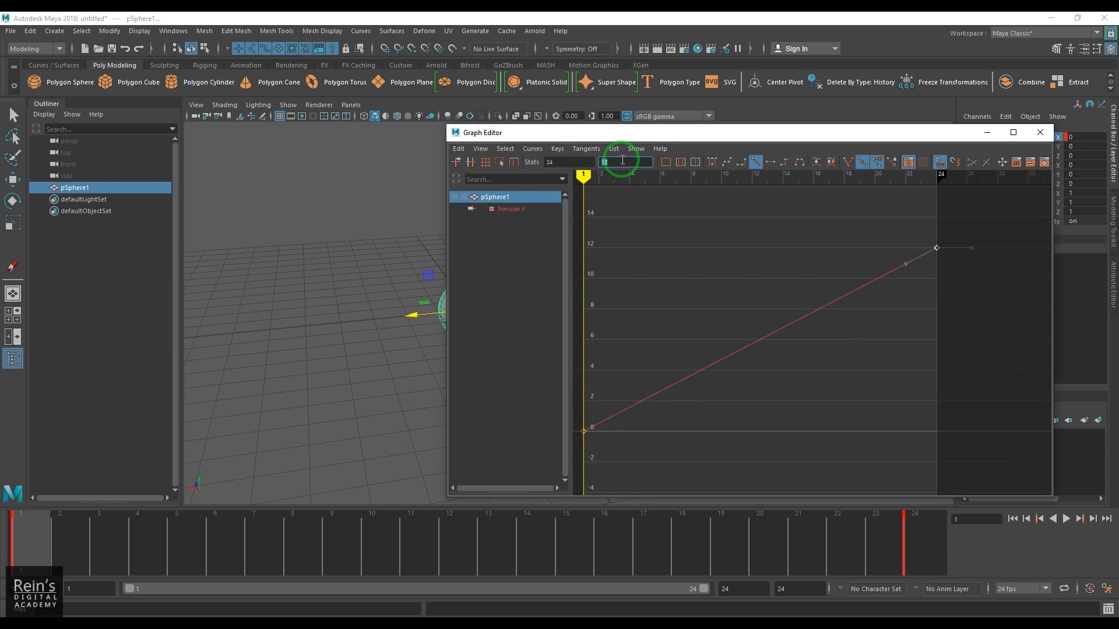
- Flatten the outgoing tangent of the frame 1 key and the incoming tangent of the frame 24 key to form an S-shaped curve
alt+middle_drag(801, 400, 836, 386)
scroll(861, 377, down, 4)
drag(618, 375, 716, 442)
middle_drag(725, 387, 732, 394)
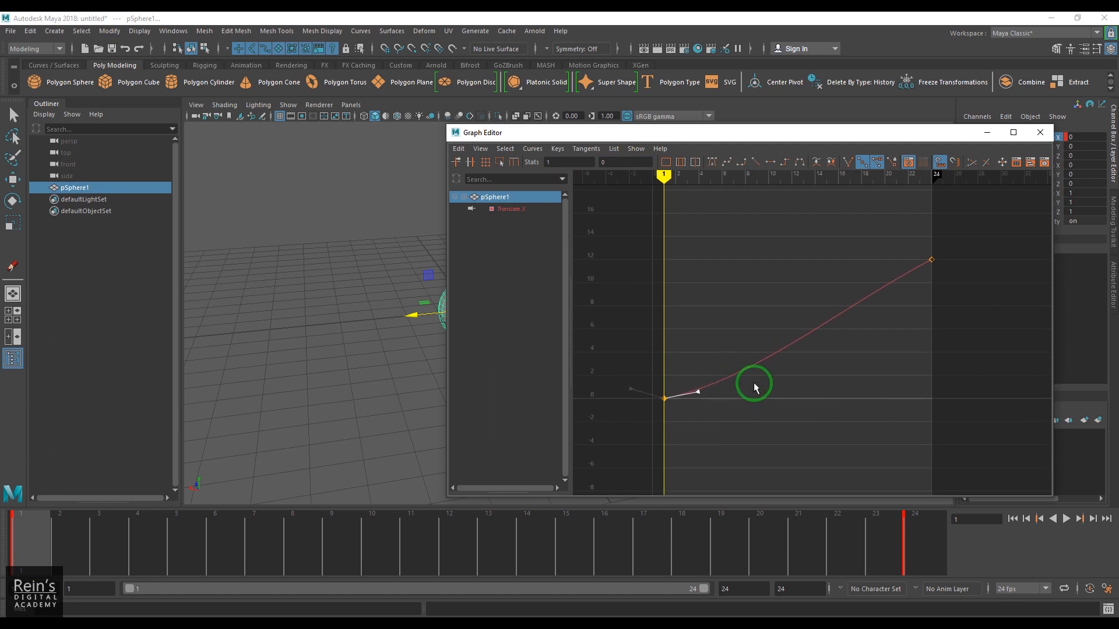
drag(908, 302, 908, 303)
middle_drag(900, 300, 889, 290)
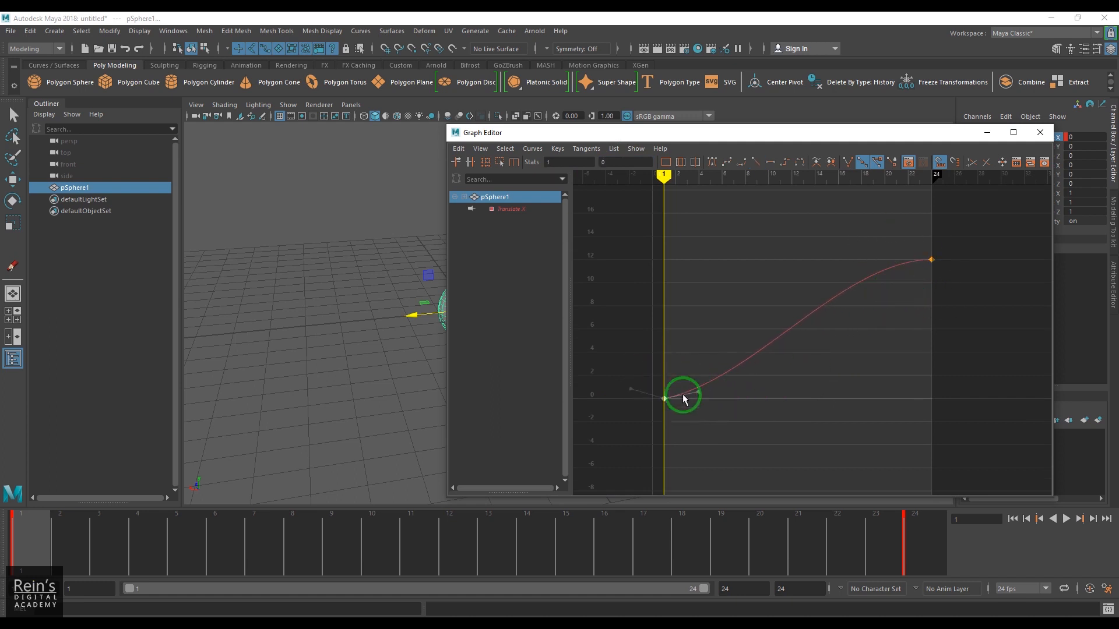
- Steepen the frame 1 key's outgoing tangent and the frame 24 key's incoming tangent so the curve dips slightly in the middle
middle_drag(716, 408, 738, 366)
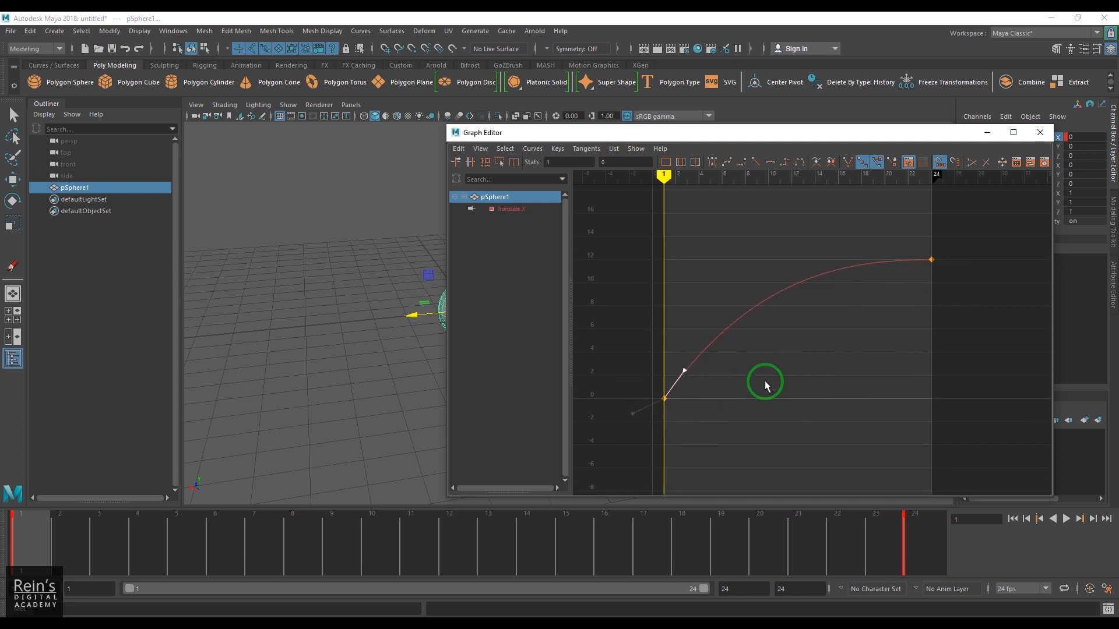
drag(918, 296, 919, 297)
middle_drag(920, 298, 902, 352)
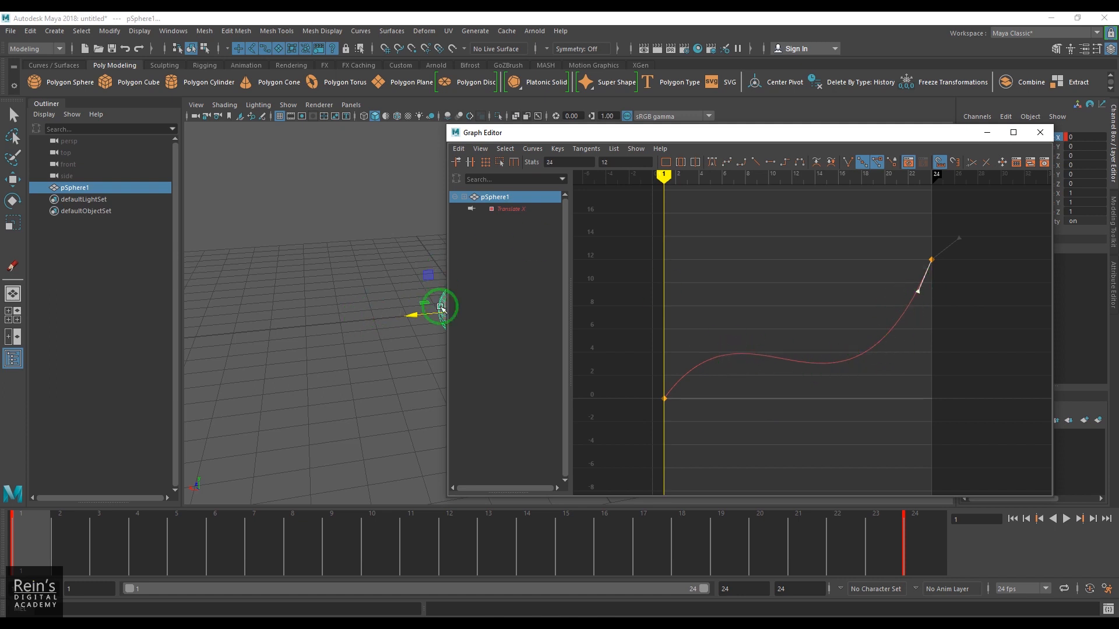
- Move the Graph Editor clear of the sphere and scrub the timeline from frame 2 to frame 7 to check the motion
drag(667, 134, 744, 103)
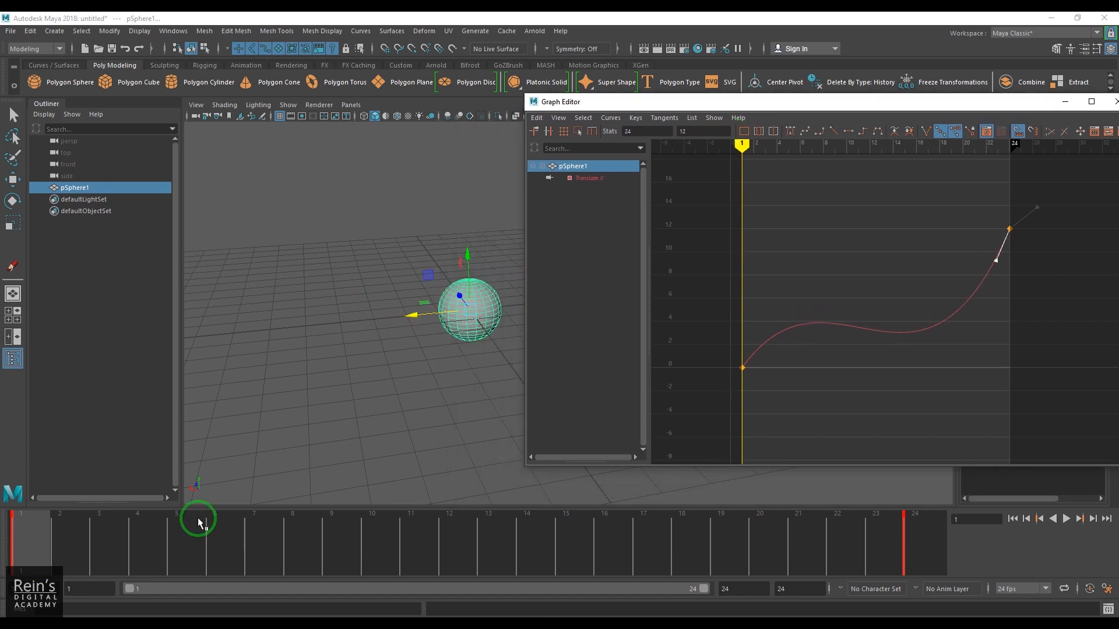
click(66, 553)
drag(66, 553, 266, 558)
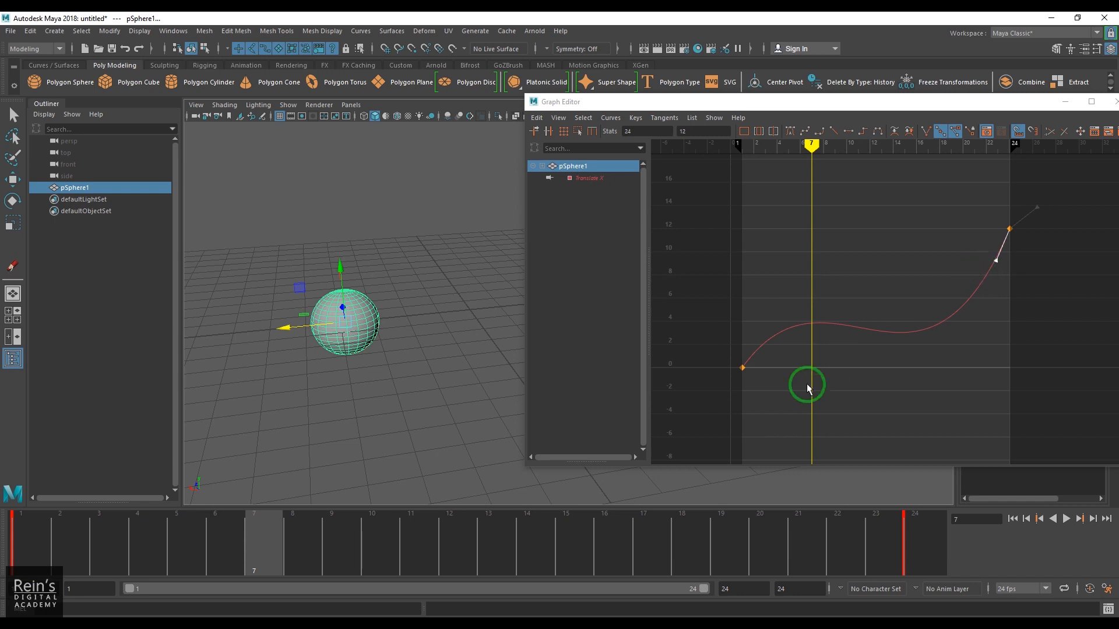
- Readjust the outgoing tangent of the frame 1 key on the Translate X curve and close the Graph Editor
click(743, 367)
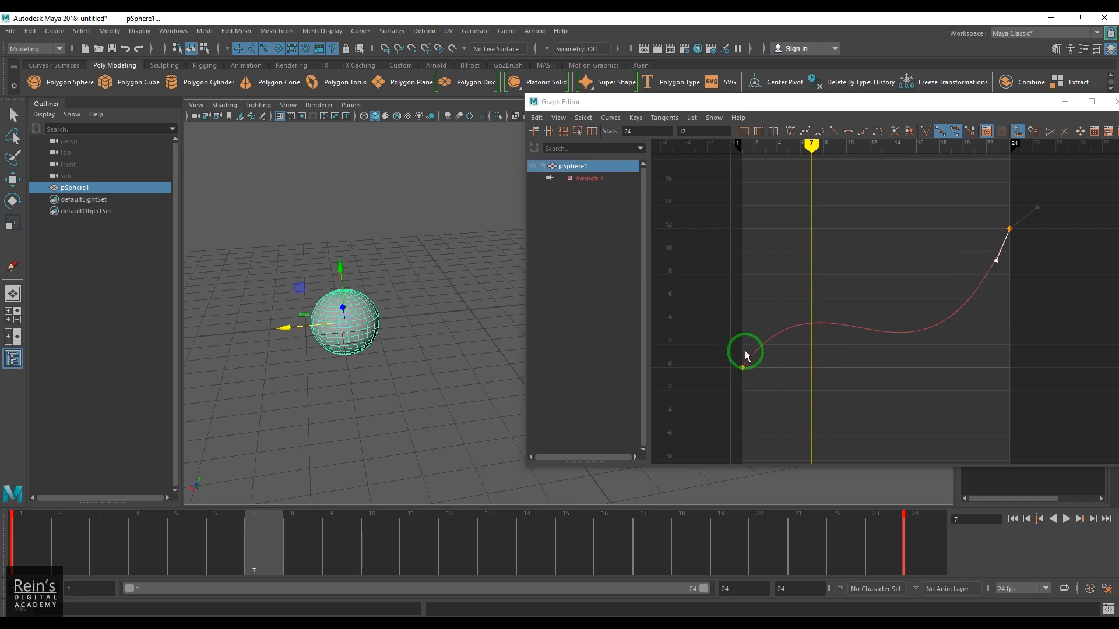
middle_drag(764, 394, 798, 336)
drag(955, 101, 779, 157)
click(943, 158)
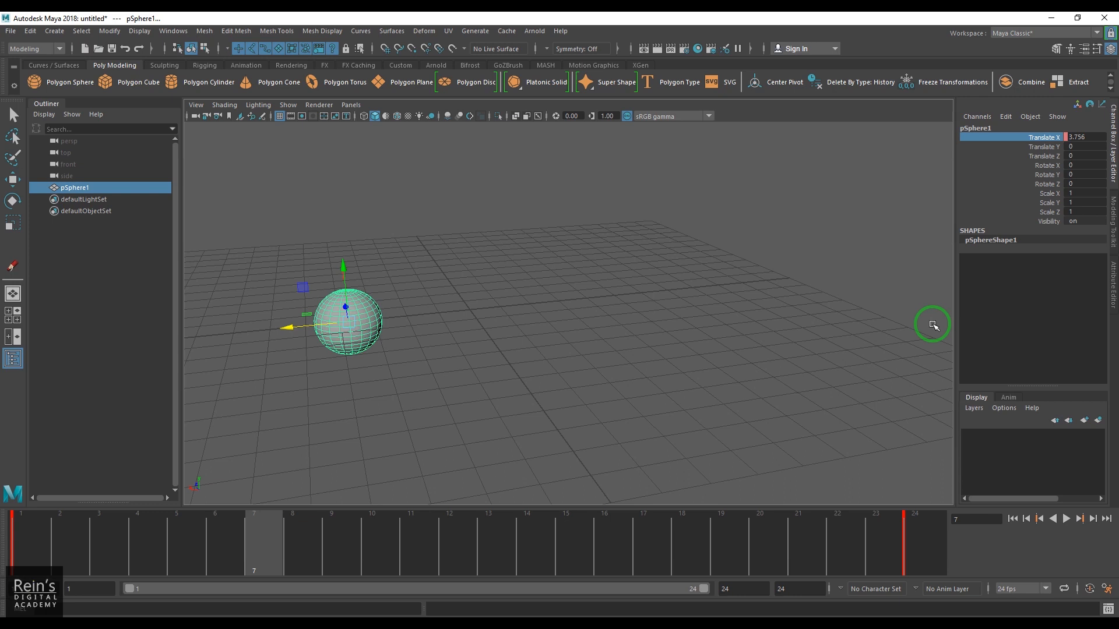
- Return to frame 1 and play the sphere's animation, with the whole grid in view
click(1014, 518)
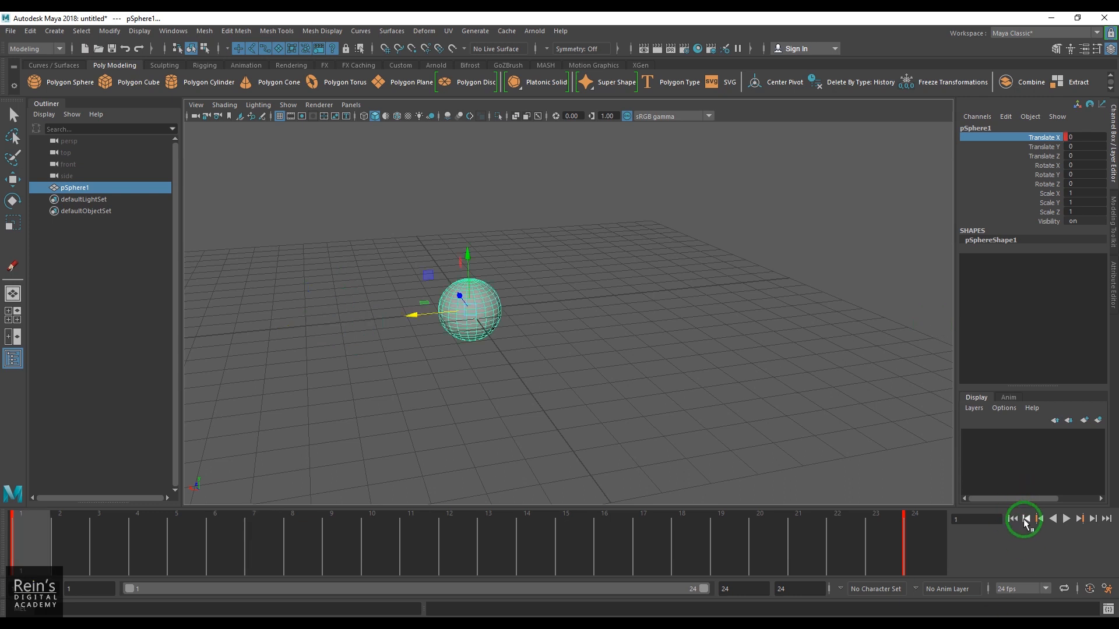
click(1065, 519)
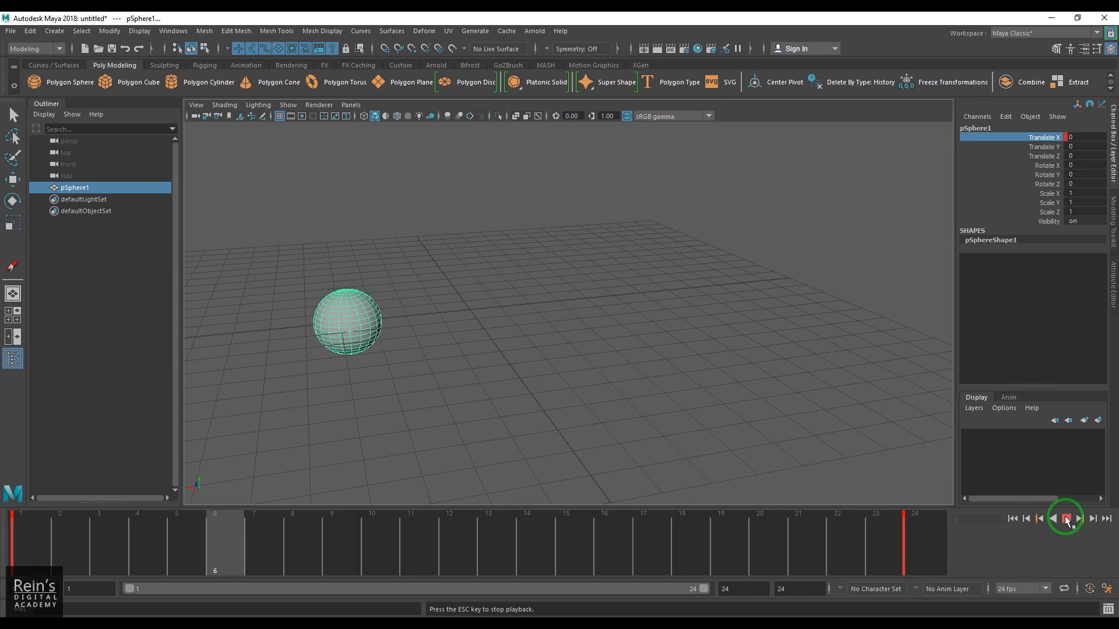
scroll(485, 373, down, 4)
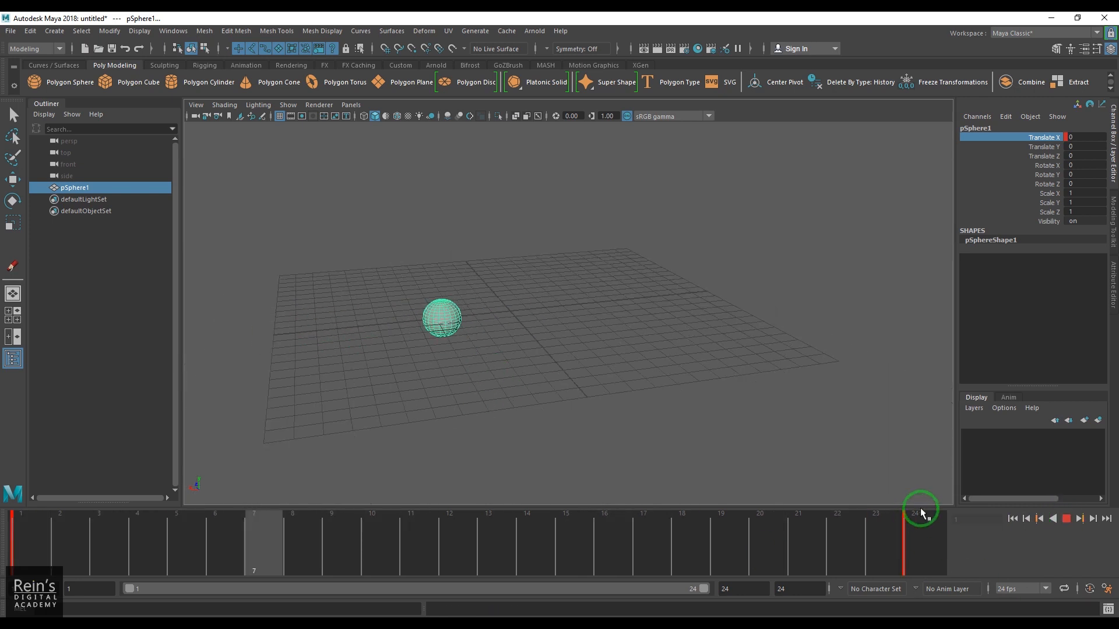
- Stop the playback and give the sphere's whole Translate X curve linear tangents in the Graph Editor
click(1064, 519)
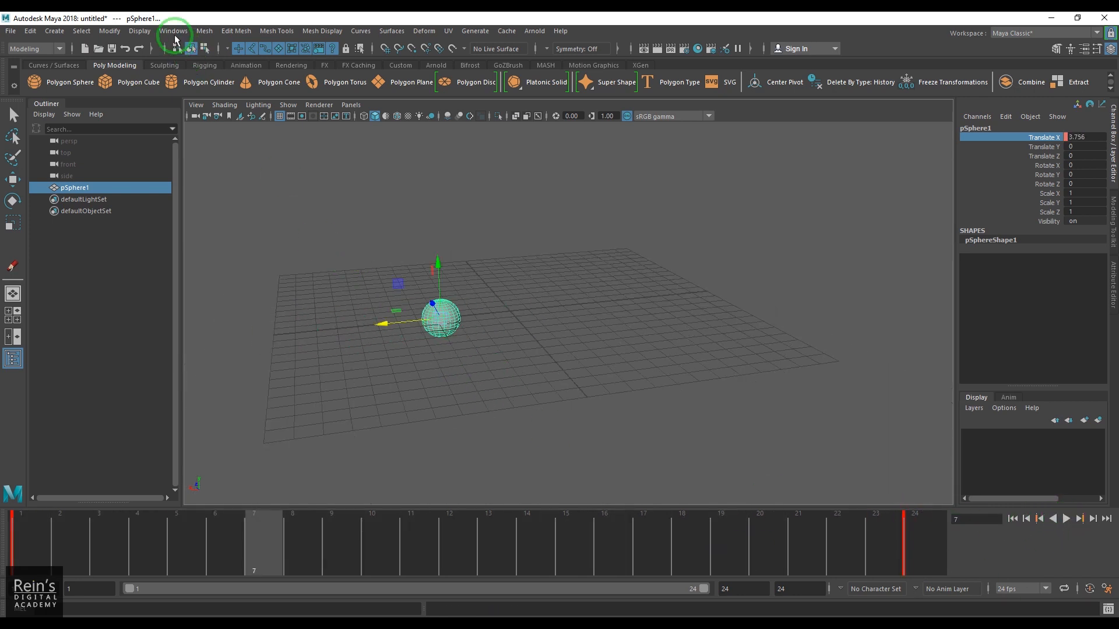
click(174, 34)
mouse_move(233, 95)
click(327, 111)
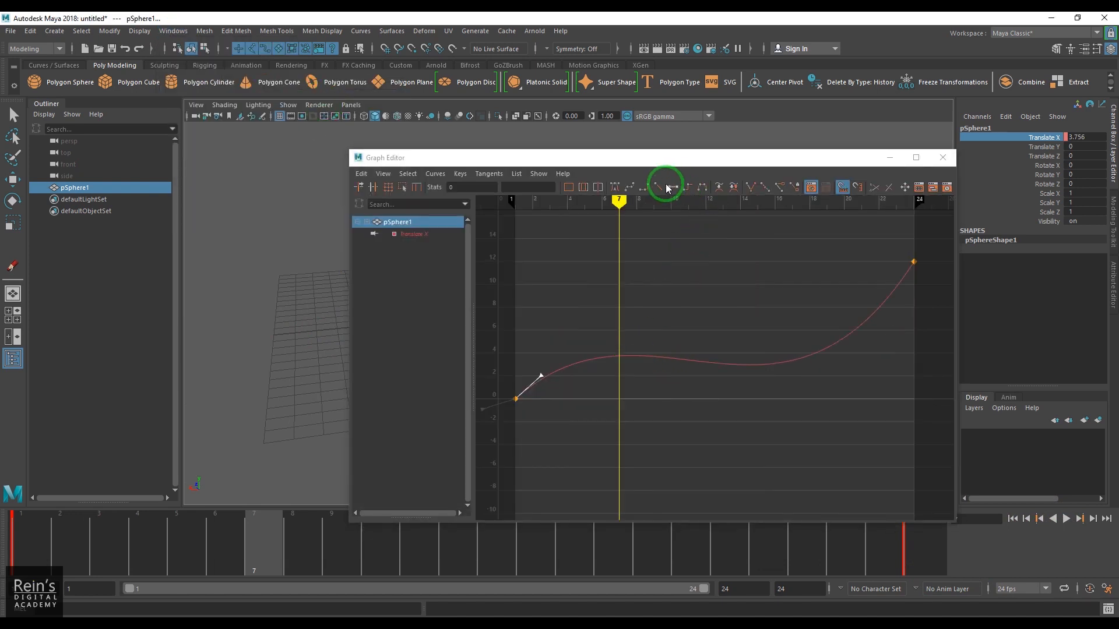
click(708, 288)
click(661, 184)
click(943, 157)
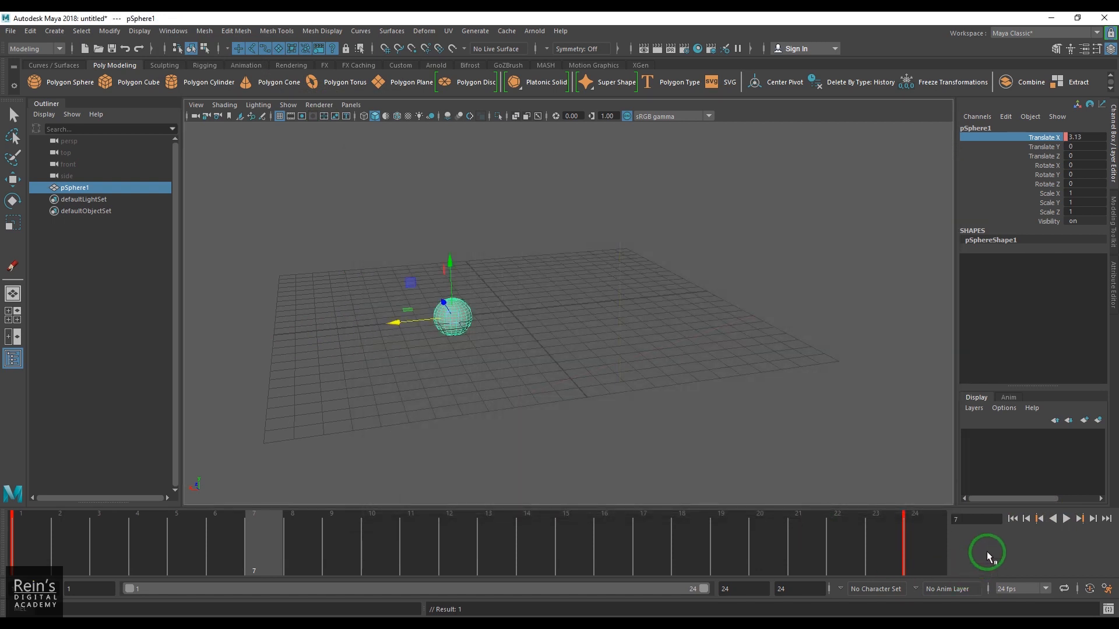
- Play the sphere's animation from the first frame to check its motion, and stop the playback
click(1012, 519)
click(1067, 519)
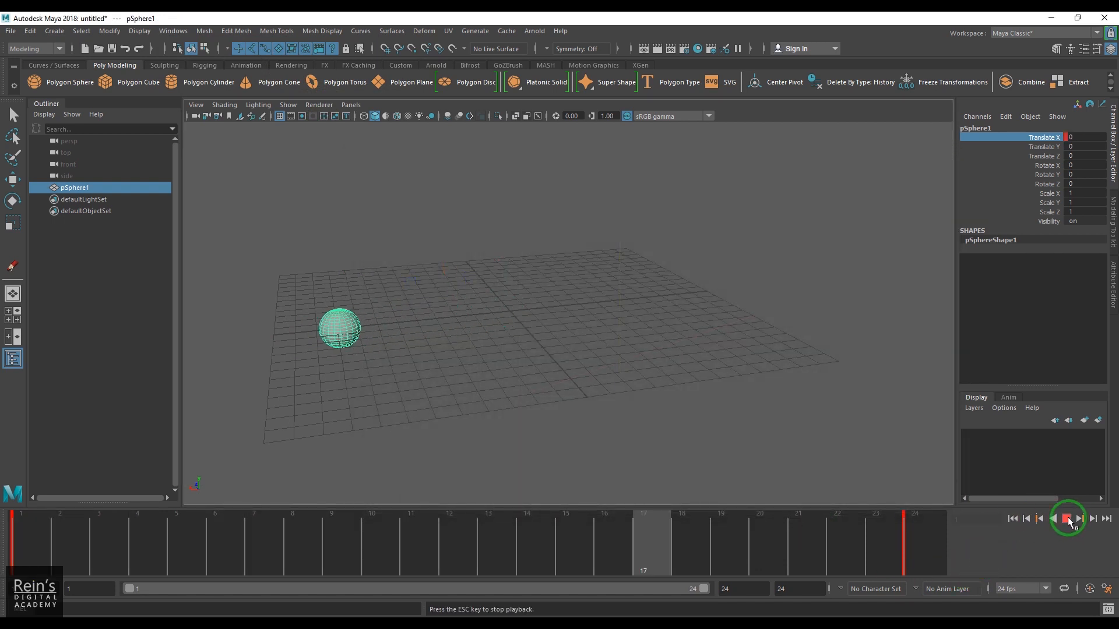
click(1067, 518)
- Scrub the timeline back through frame 2 to frame 1, with the Move tool active on the sphere
drag(121, 518, 65, 515)
key(w)
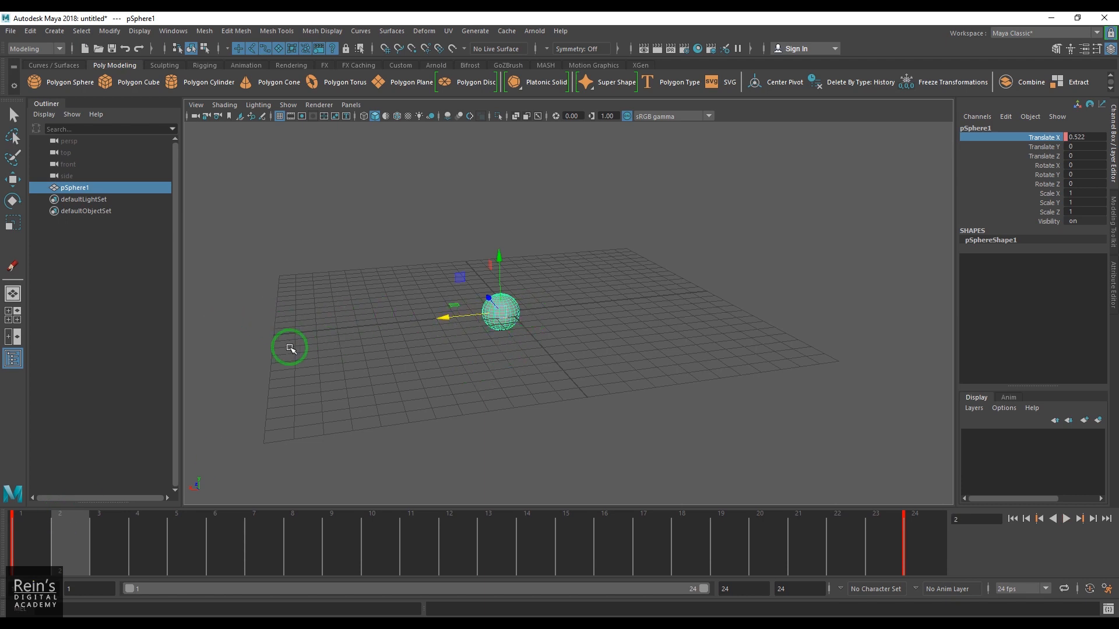
drag(68, 547, 23, 548)
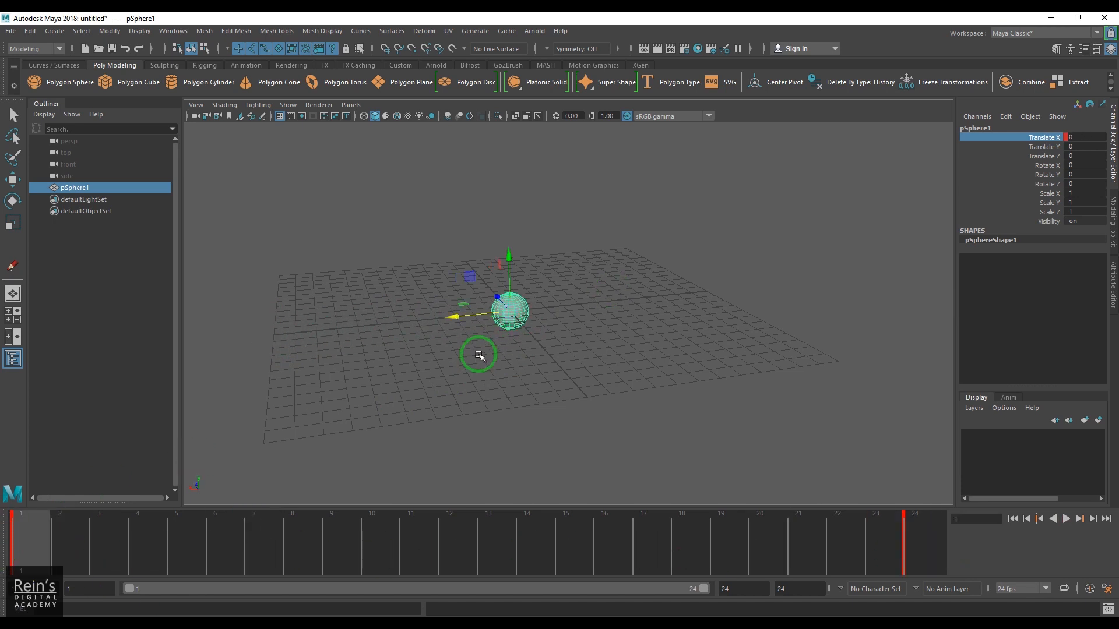
alt+drag(445, 349, 580, 340)
alt+right_drag(581, 340, 624, 381)
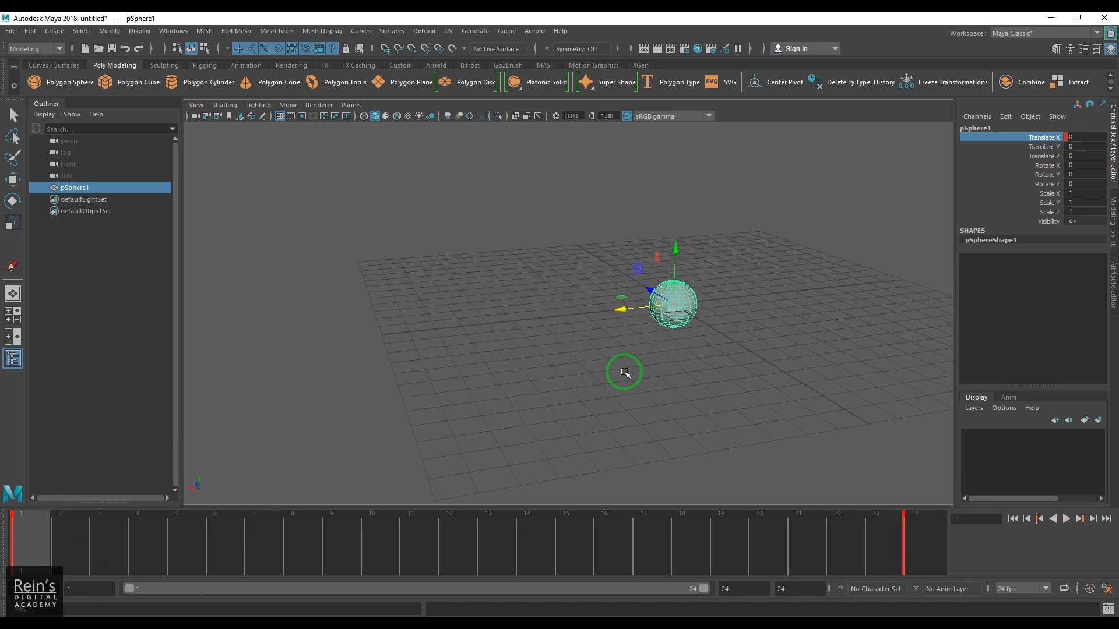